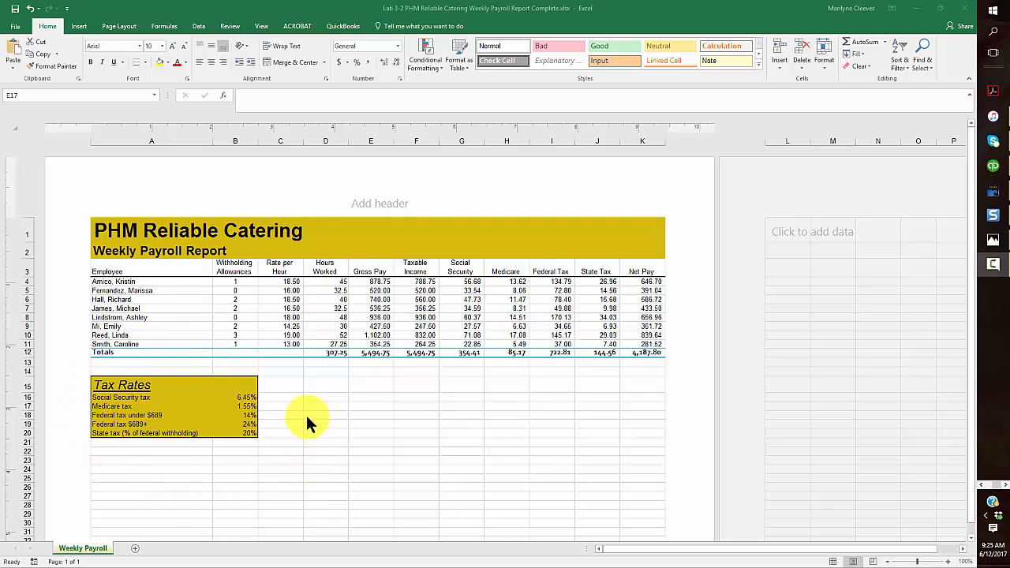
Step: Switch to the open Lab 3-1 August Online Technology Eight-Year Financial Projection workbook
{"action": "left_click", "coordinate": [261, 26]}
{"action": "left_click", "coordinate": [492, 64]}
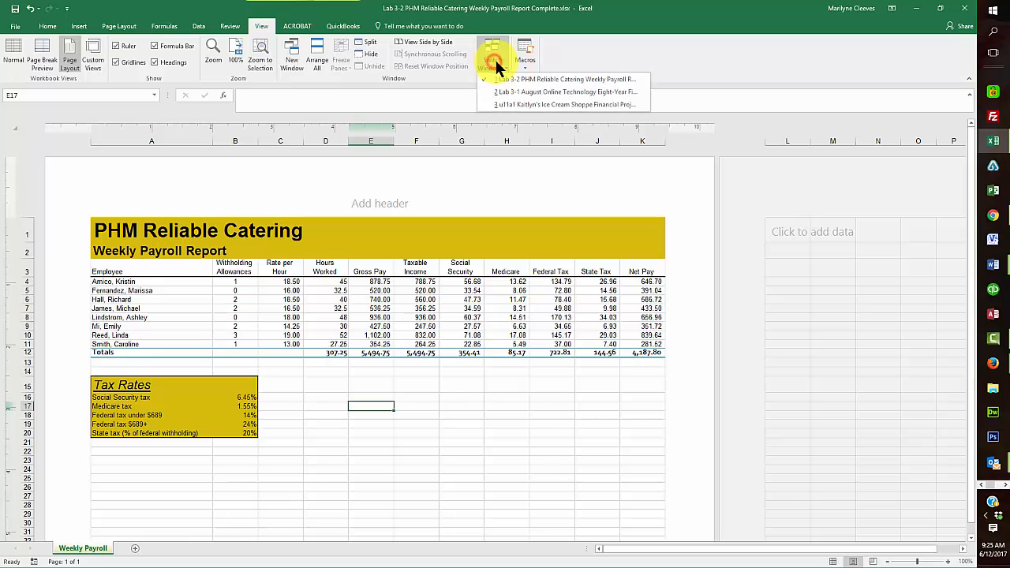
{"action": "left_click", "coordinate": [509, 90]}
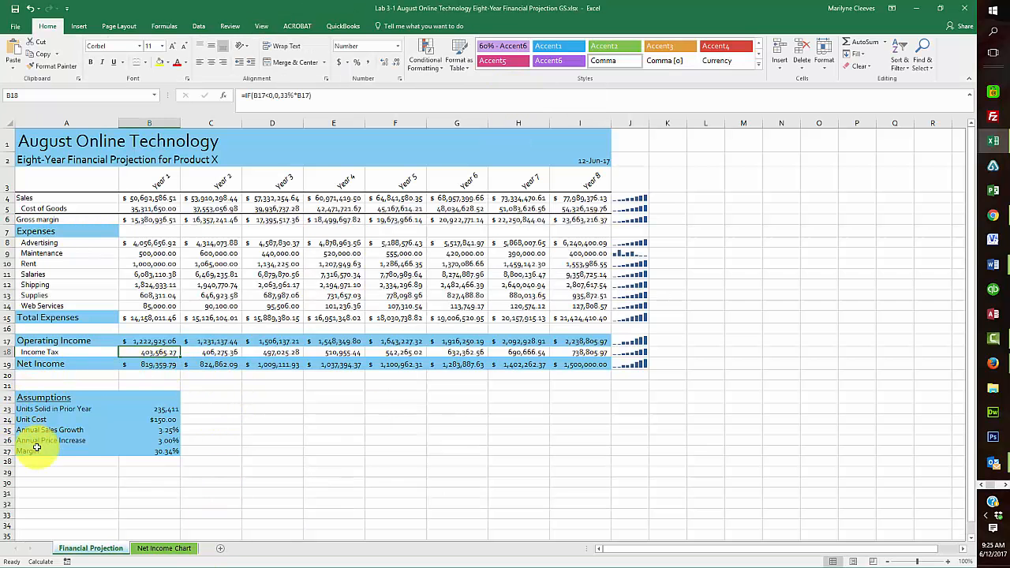
Step: Switch to the Kaitlyn's Ice Cream Shoppe Financial Projection workbook and examine its formulas in formula view, returning to the values
{"action": "left_click", "coordinate": [261, 26]}
{"action": "left_click", "coordinate": [490, 62]}
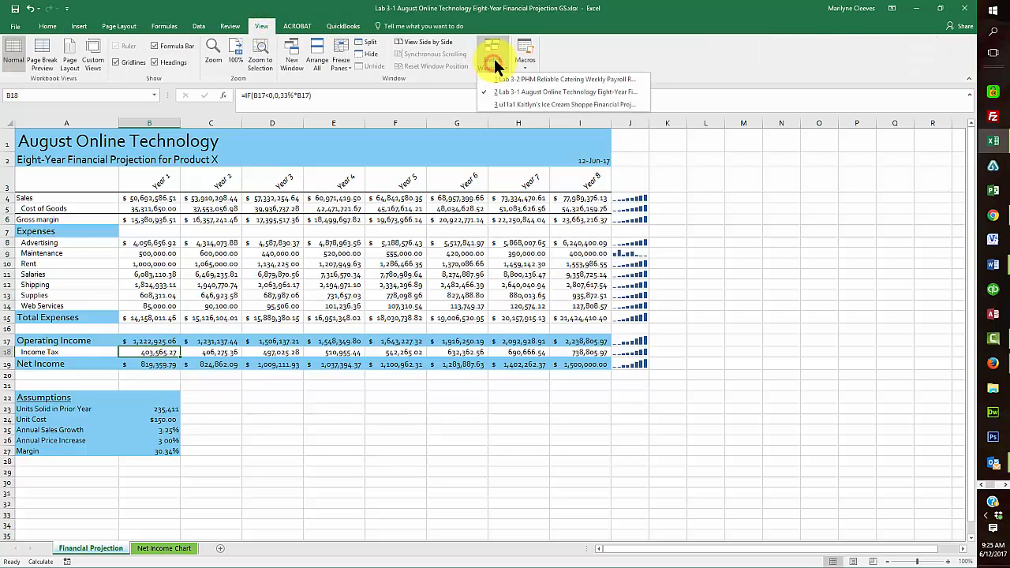
{"action": "left_click", "coordinate": [521, 104]}
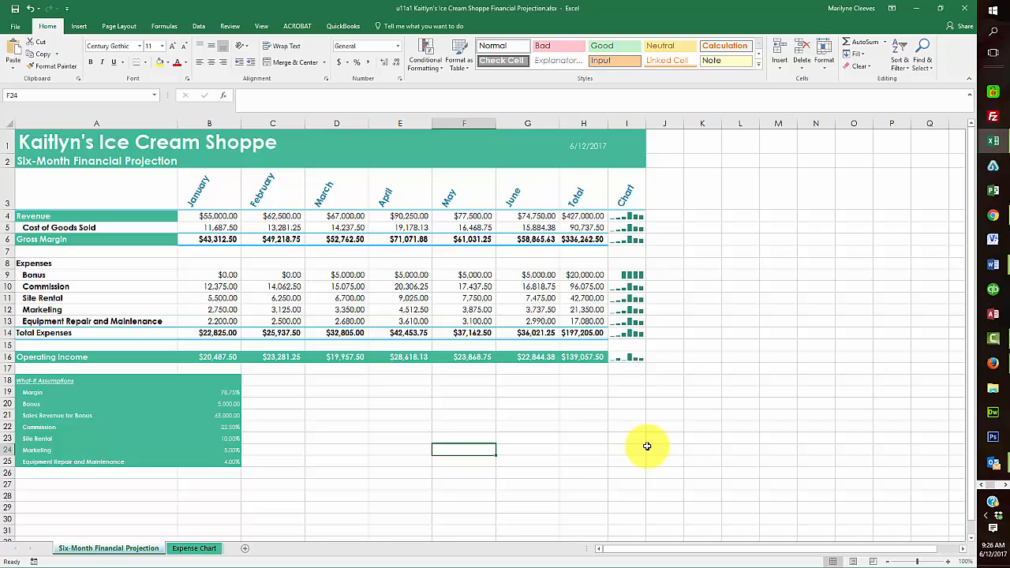
{"action": "key", "text": "ctrl+grave"}
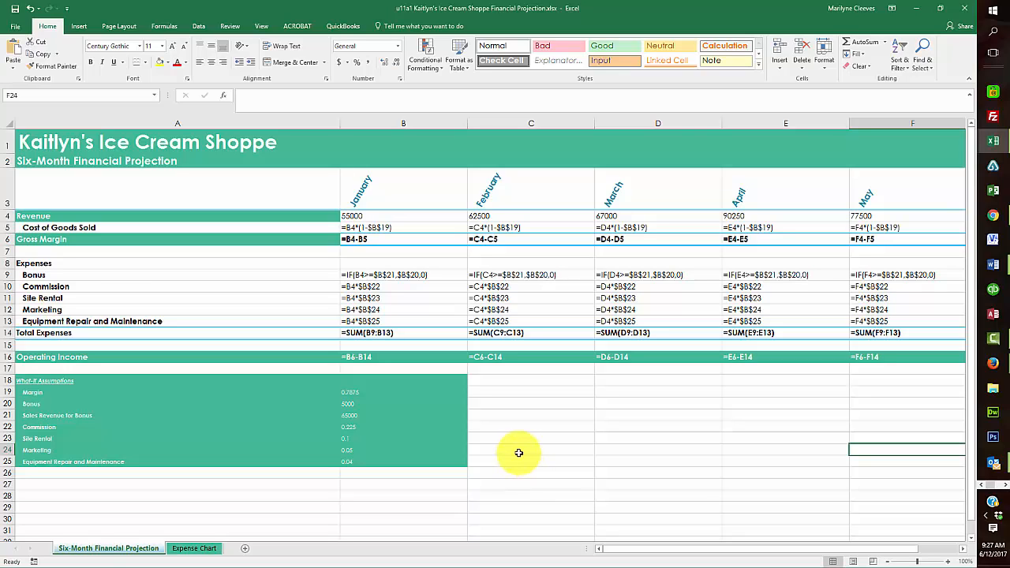
{"action": "key", "text": "ctrl+grave"}
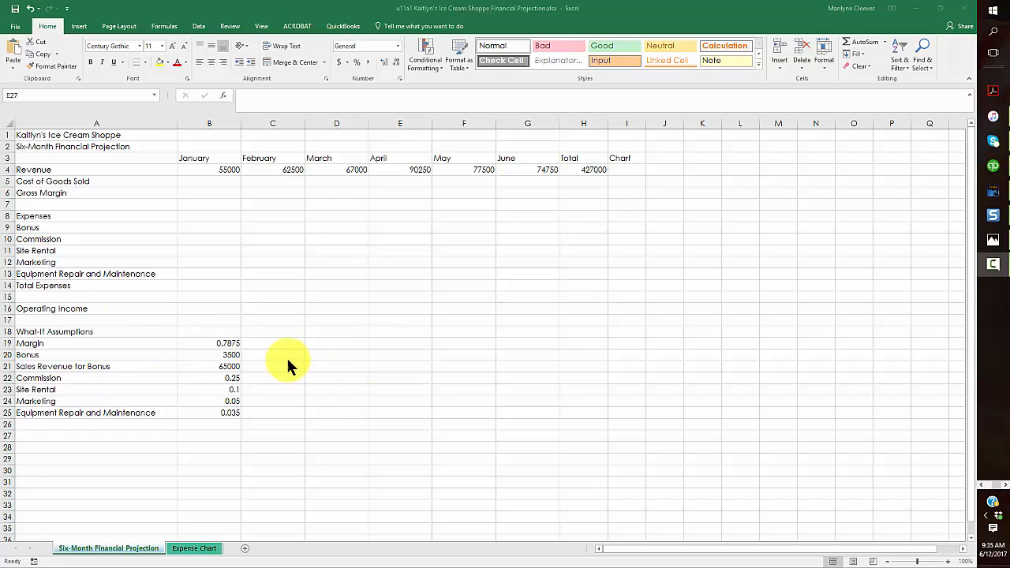
Step: Format the Margin assumption in B19 as a percentage with two decimals and copy that format to B22:B25
{"action": "left_click", "coordinate": [208, 340]}
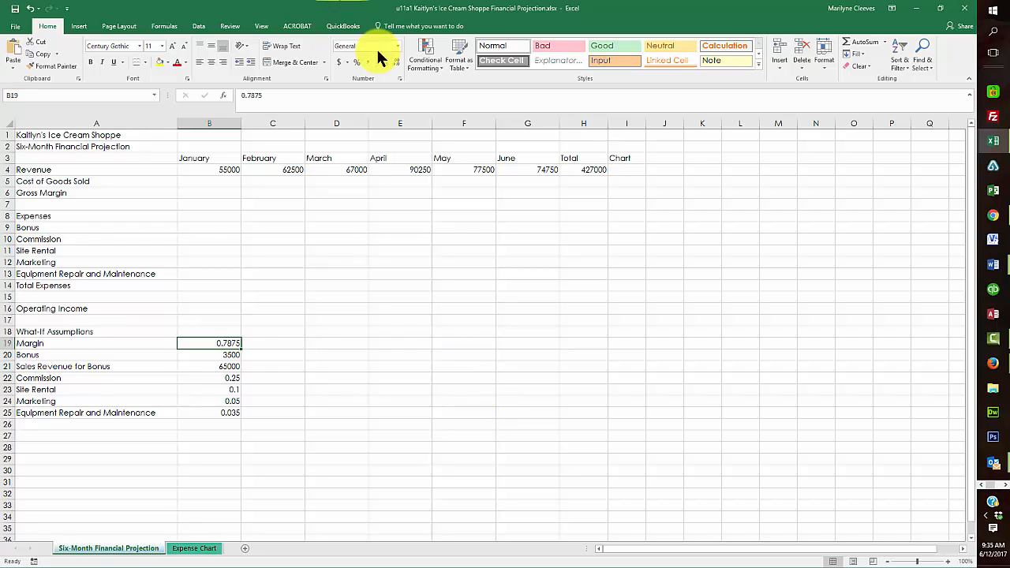
{"action": "left_click", "coordinate": [355, 63]}
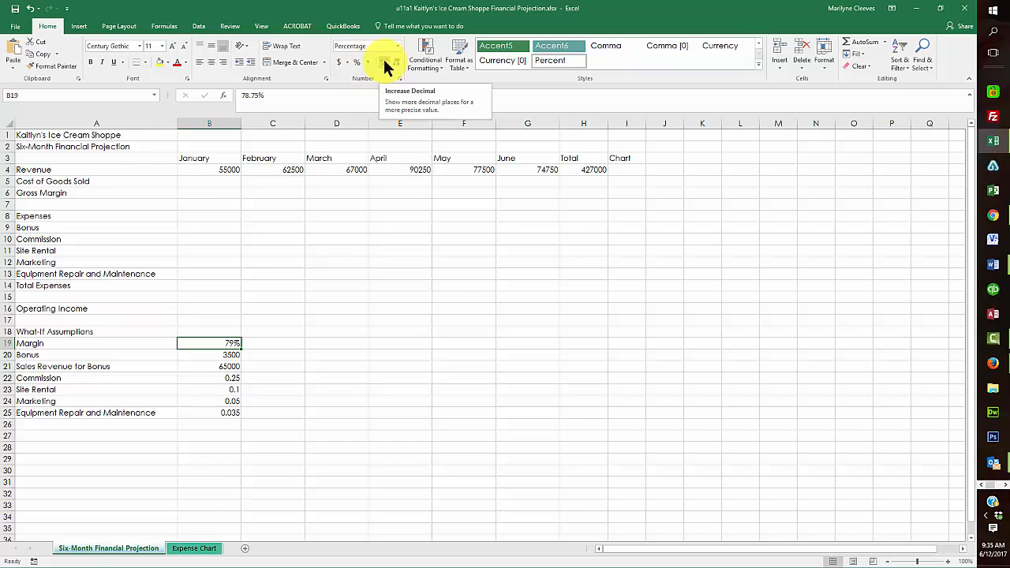
{"action": "left_click", "coordinate": [387, 63]}
{"action": "left_click", "coordinate": [386, 63]}
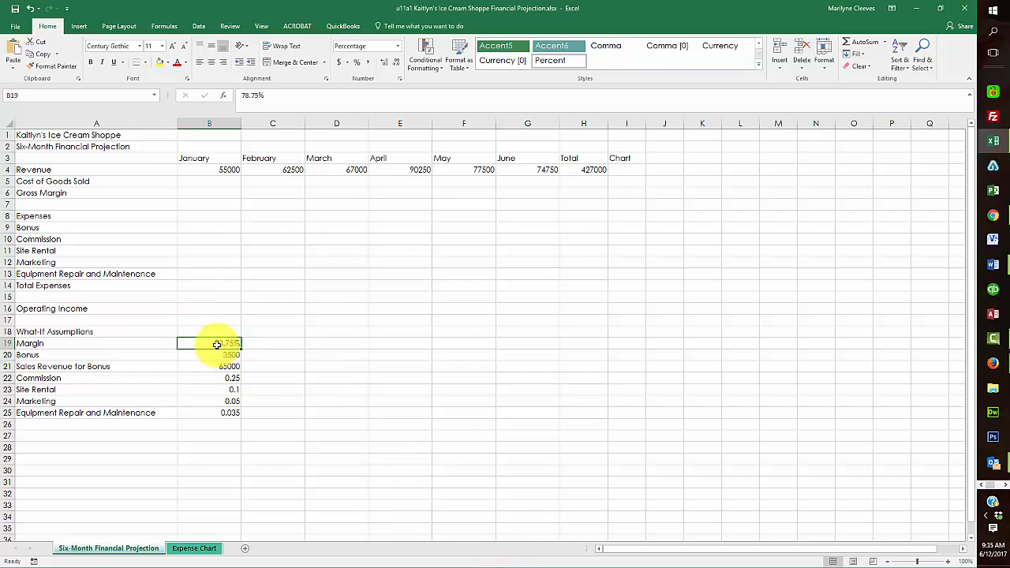
{"action": "left_click", "coordinate": [64, 70]}
{"action": "left_click_drag", "start_coordinate": [224, 378], "coordinate": [228, 413]}
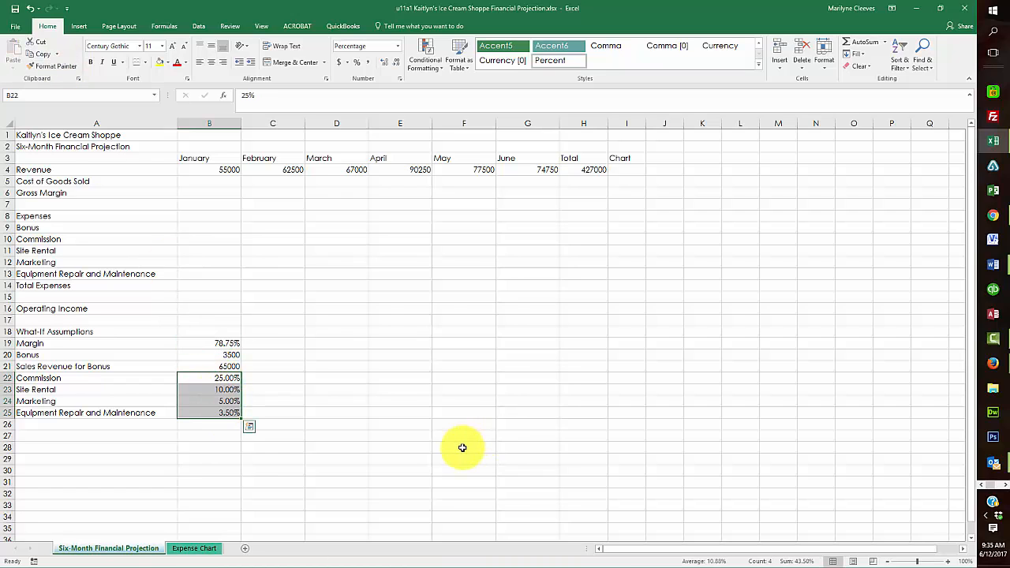
Step: Apply the comma number format to the Bonus and Sales Revenue for Bonus assumptions and to the Revenue row, B4:H4
{"action": "left_click_drag", "start_coordinate": [228, 354], "coordinate": [236, 367]}
{"action": "left_click", "coordinate": [367, 62]}
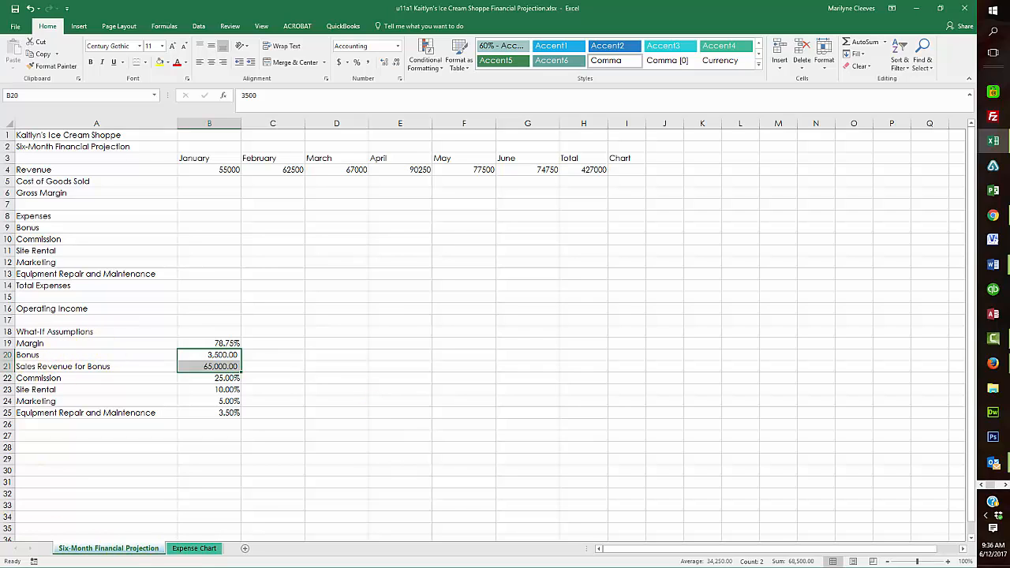
{"action": "key", "text": "F10"}
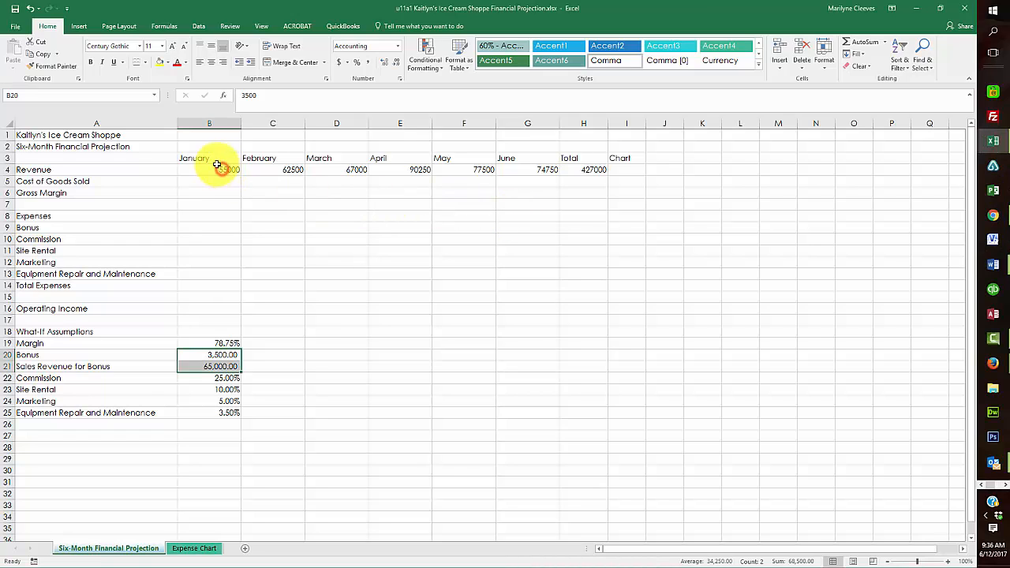
{"action": "left_click_drag", "start_coordinate": [222, 175], "coordinate": [605, 173]}
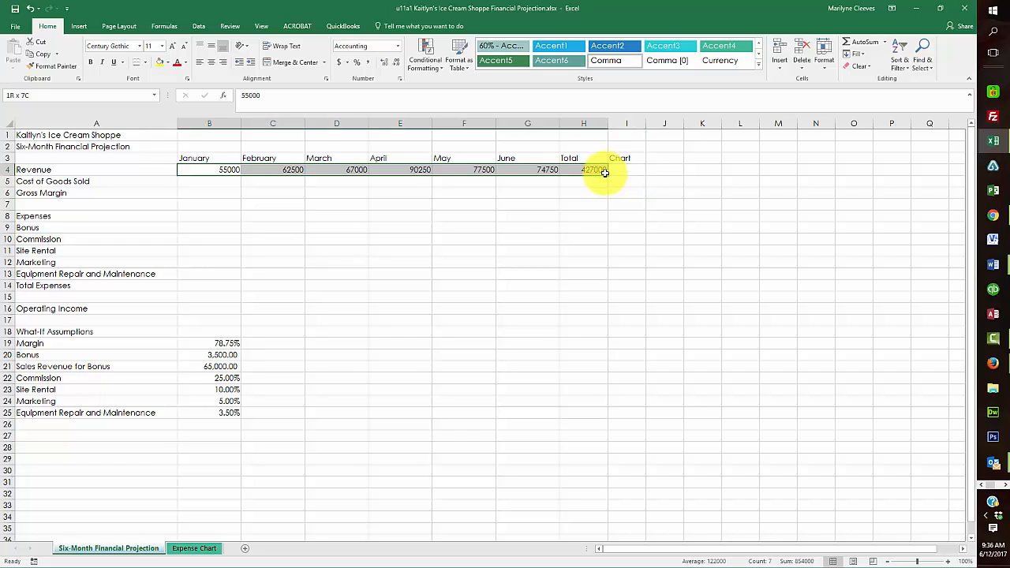
{"action": "left_click_drag", "start_coordinate": [605, 172], "coordinate": [604, 173]}
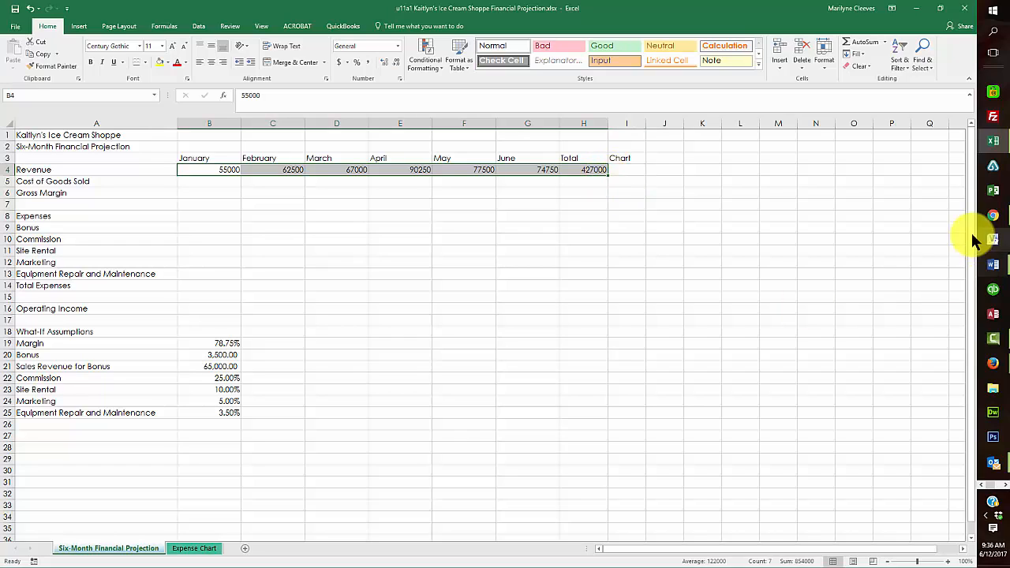
{"action": "left_click", "coordinate": [370, 62]}
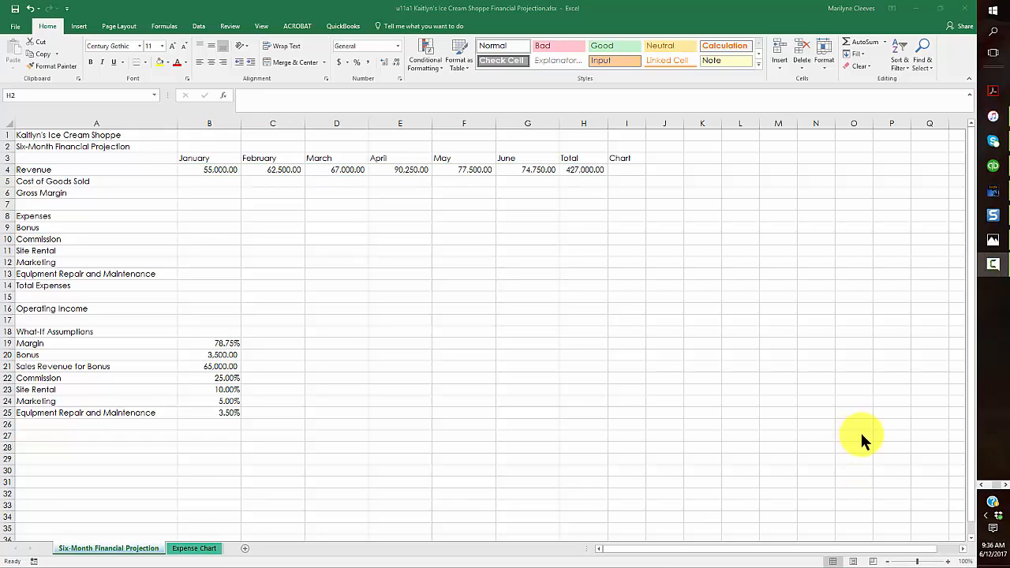
Step: Find the NOW function with a function search and insert it in cell H1
{"action": "left_click", "coordinate": [577, 134]}
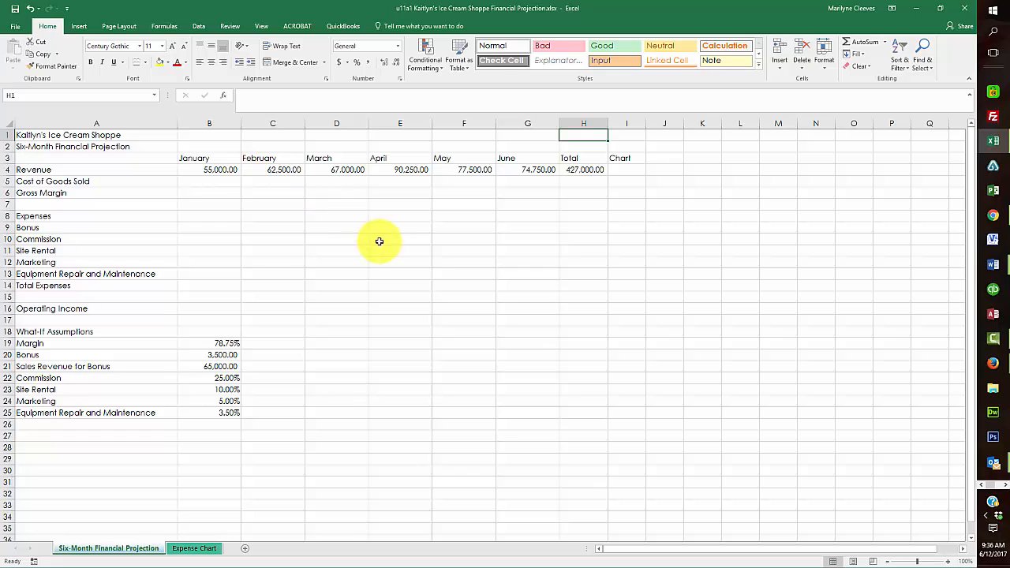
{"action": "left_click", "coordinate": [225, 99]}
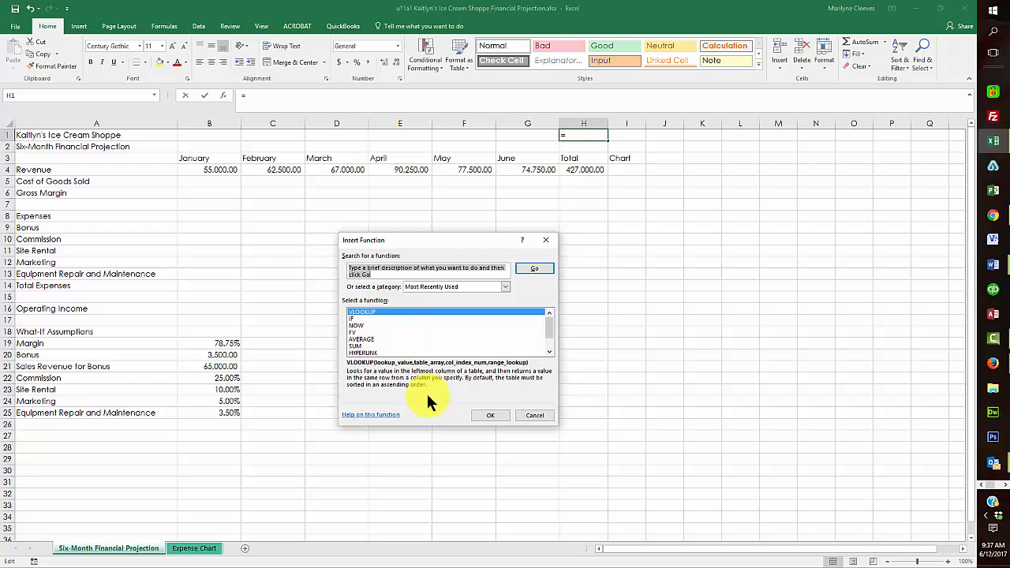
{"action": "left_click", "coordinate": [506, 288]}
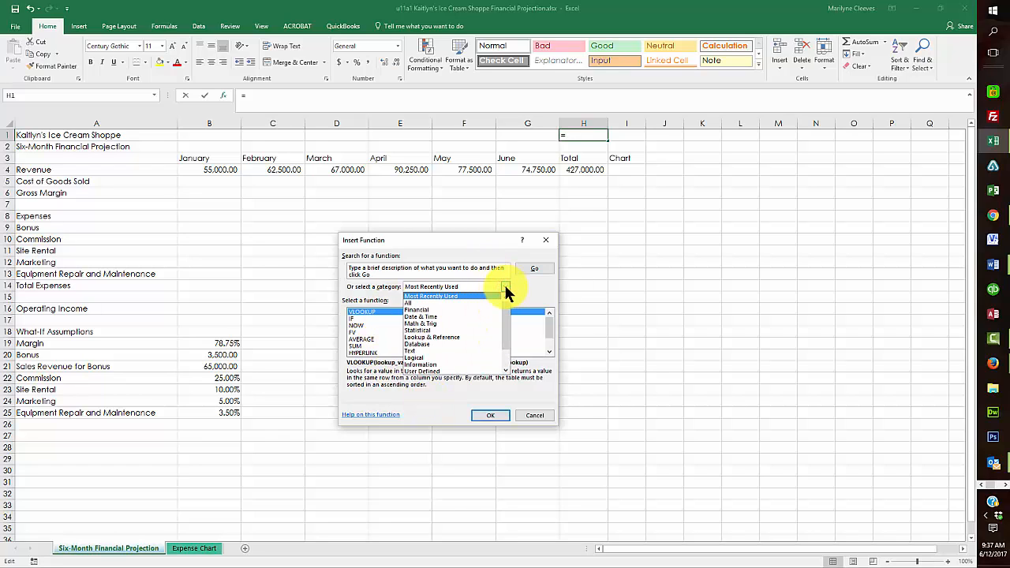
{"action": "left_click", "coordinate": [440, 316]}
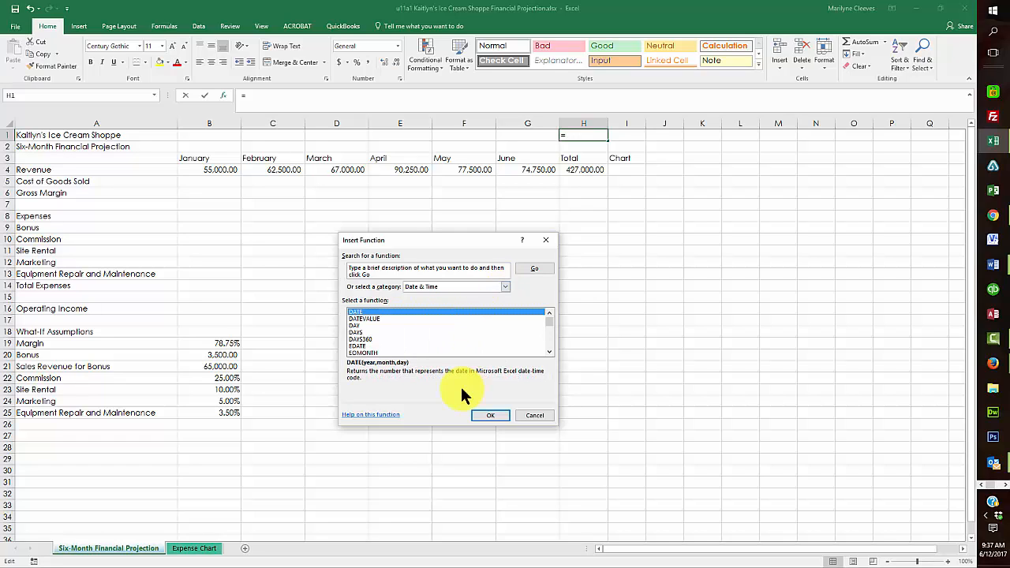
{"action": "left_click", "coordinate": [373, 272]}
{"action": "type", "text": "now"}
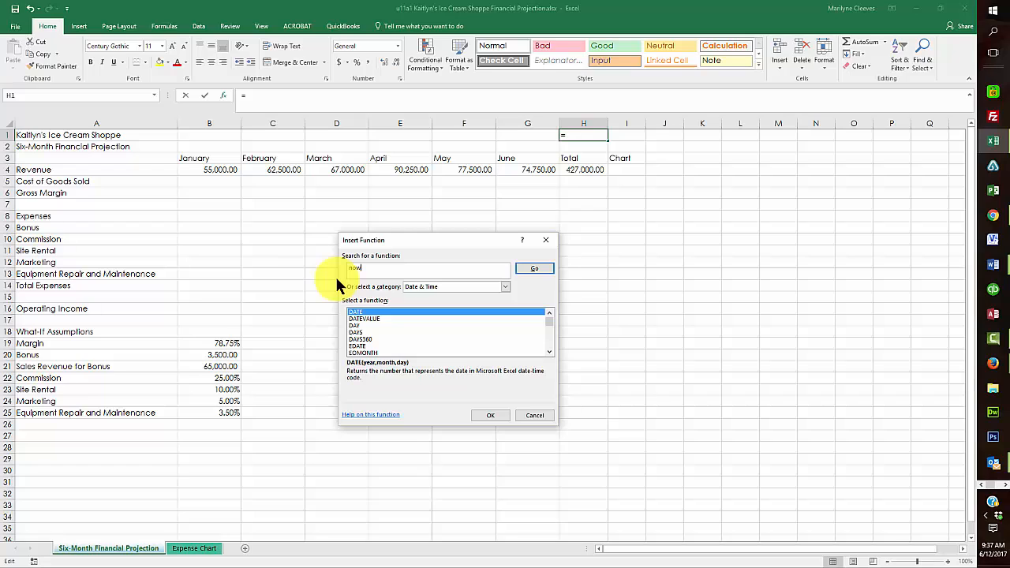
{"action": "key", "text": "Return"}
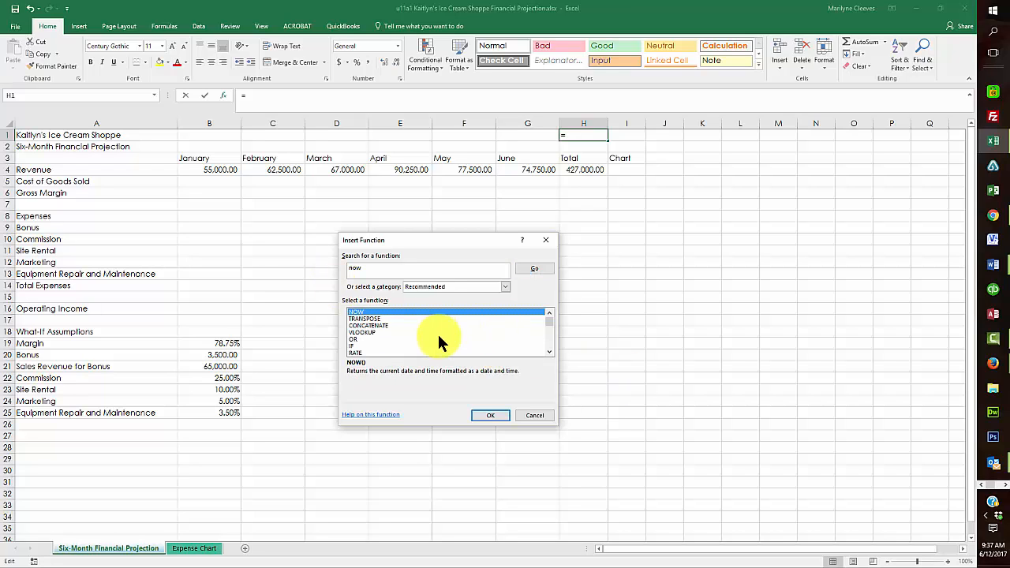
{"action": "left_click", "coordinate": [487, 417]}
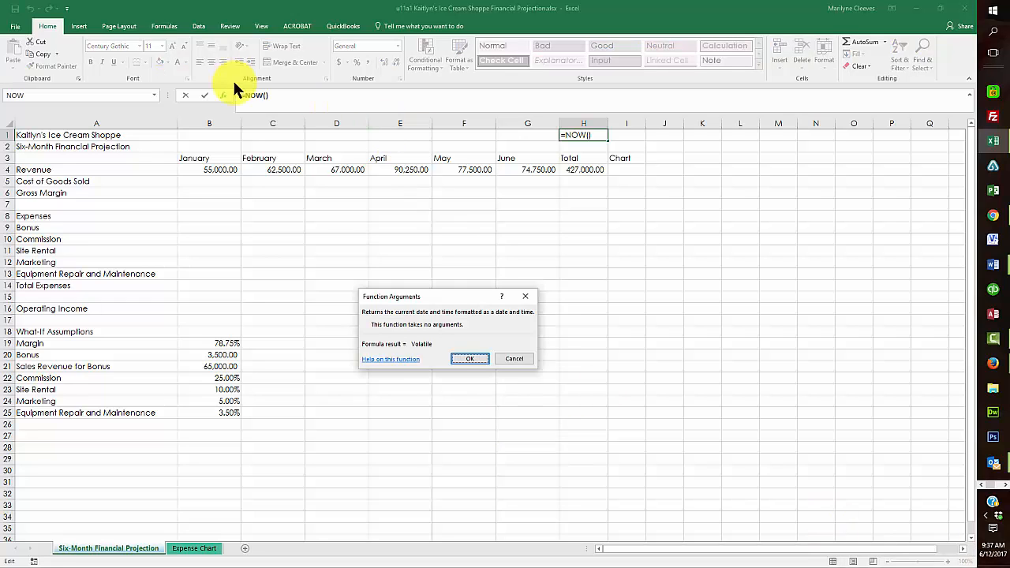
{"action": "left_click", "coordinate": [465, 361]}
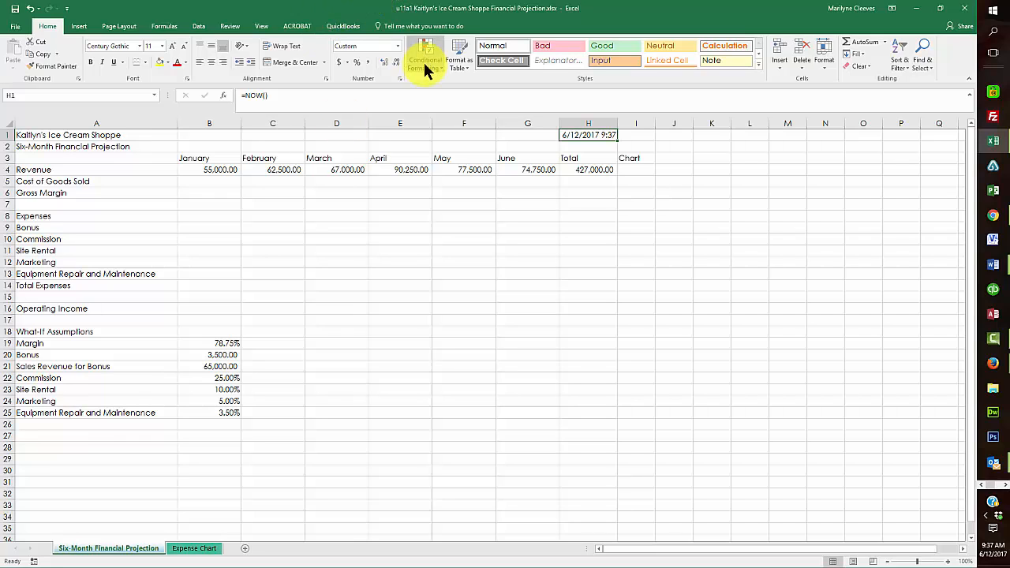
Step: Format the system date in H1 with the Date category's *3/14/2012 type
{"action": "left_click", "coordinate": [396, 47]}
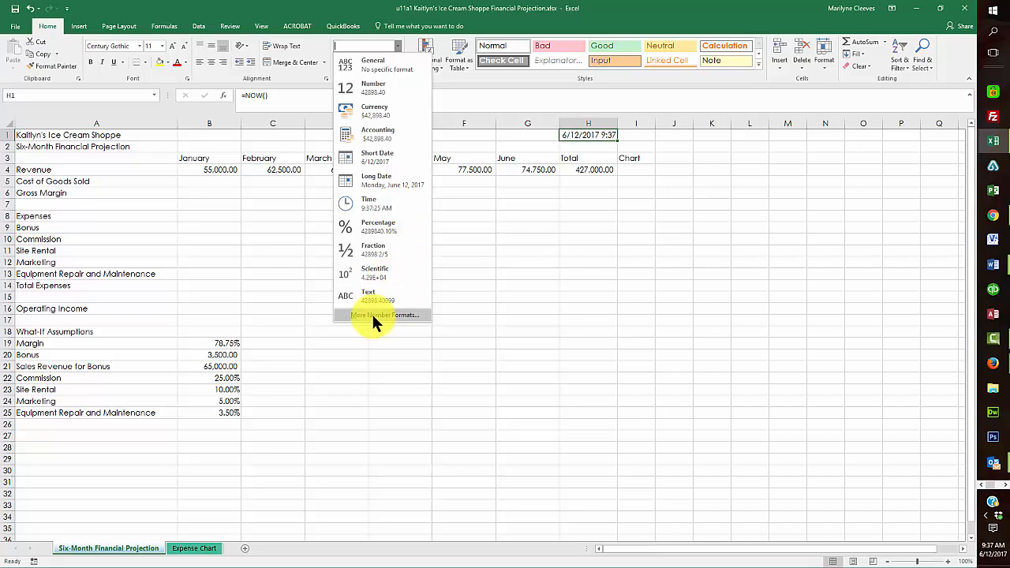
{"action": "left_click", "coordinate": [496, 265]}
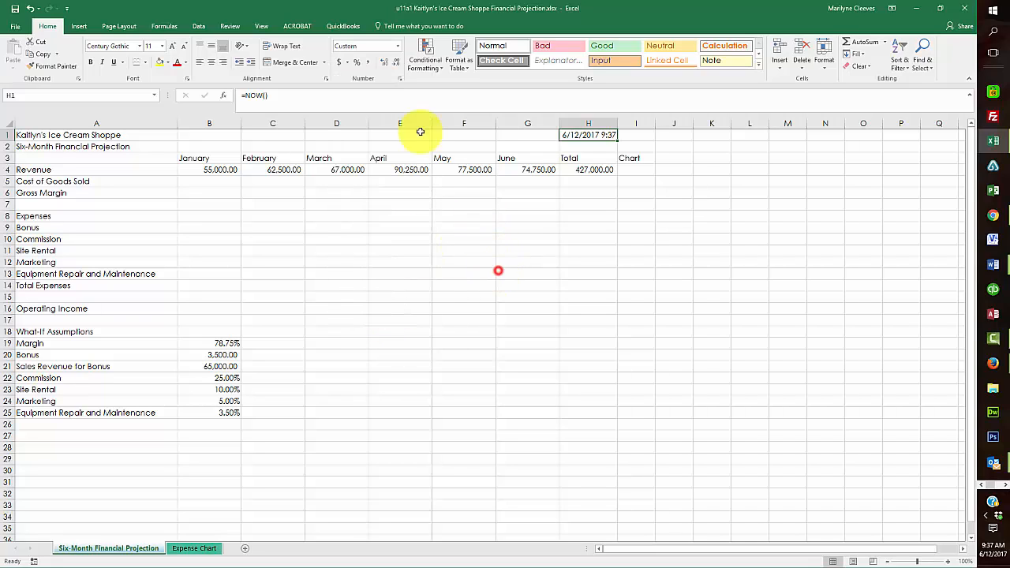
{"action": "left_click", "coordinate": [399, 79]}
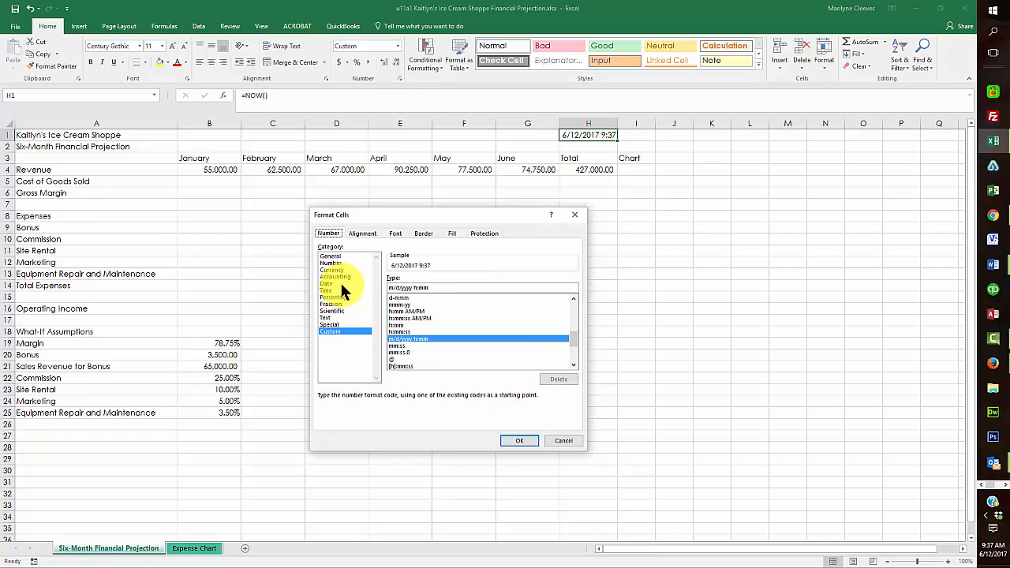
{"action": "left_click", "coordinate": [331, 284]}
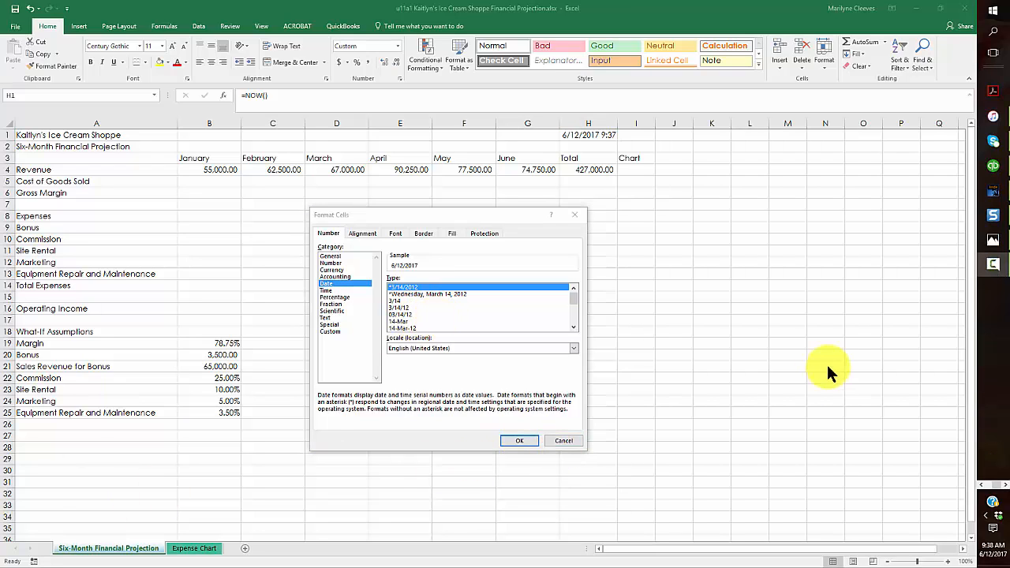
{"action": "left_click", "coordinate": [397, 313]}
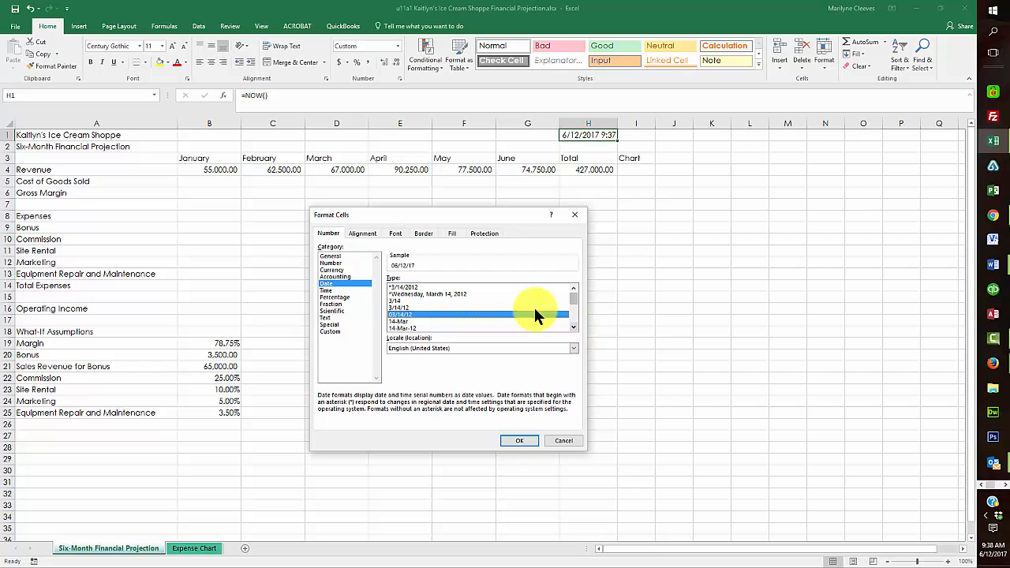
{"action": "left_click", "coordinate": [573, 326]}
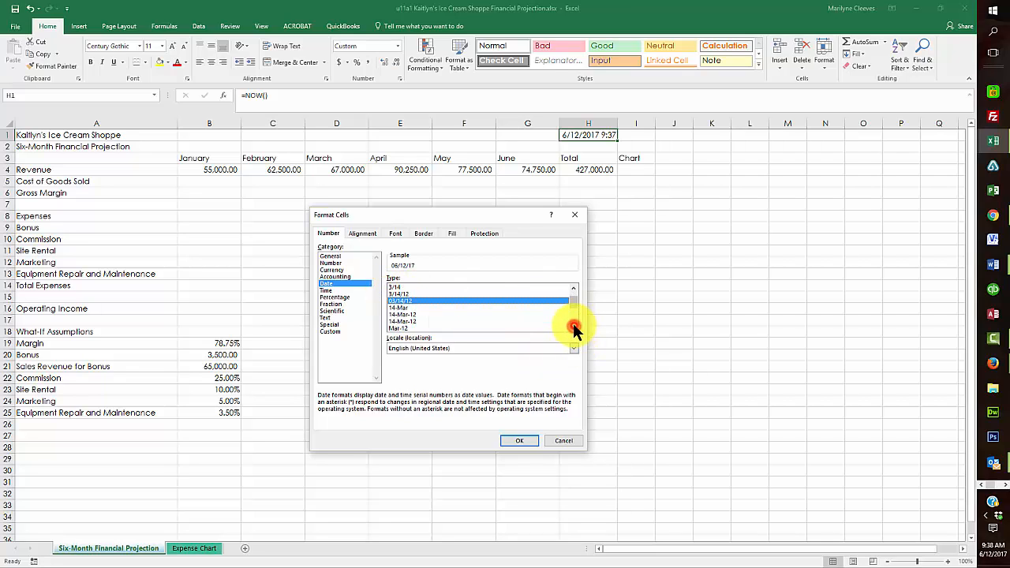
{"action": "left_click", "coordinate": [573, 326]}
{"action": "left_click", "coordinate": [574, 327]}
{"action": "left_click", "coordinate": [573, 327]}
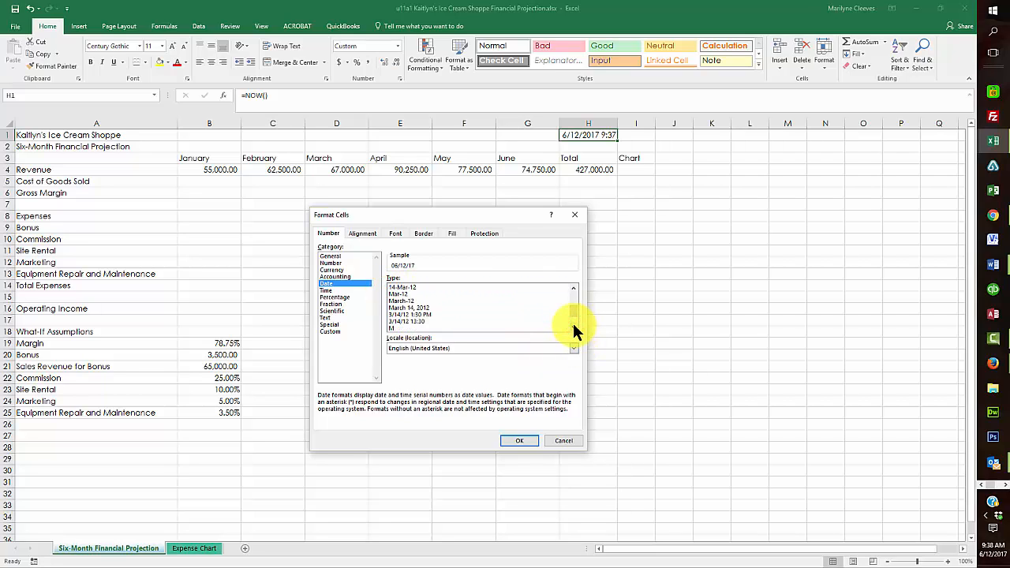
{"action": "left_click", "coordinate": [573, 326]}
{"action": "left_click", "coordinate": [573, 326]}
{"action": "left_click", "coordinate": [574, 326]}
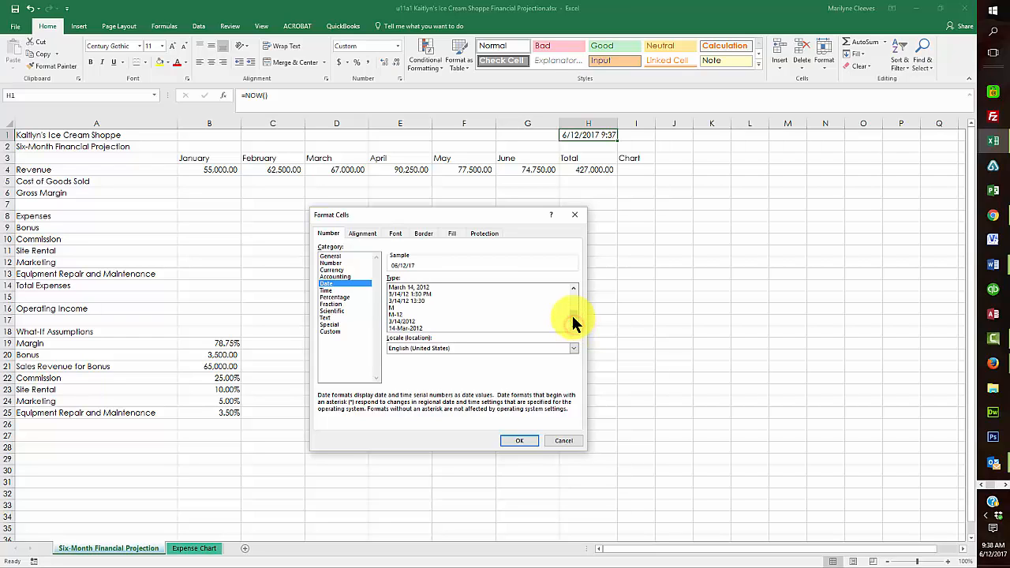
{"action": "left_click_drag", "start_coordinate": [574, 319], "coordinate": [574, 287]}
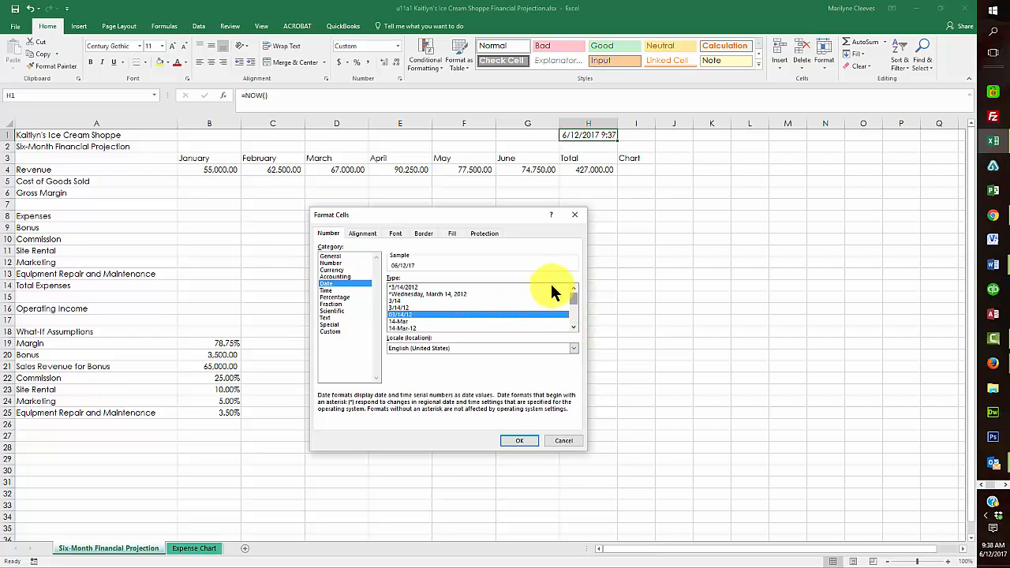
{"action": "left_click", "coordinate": [405, 286]}
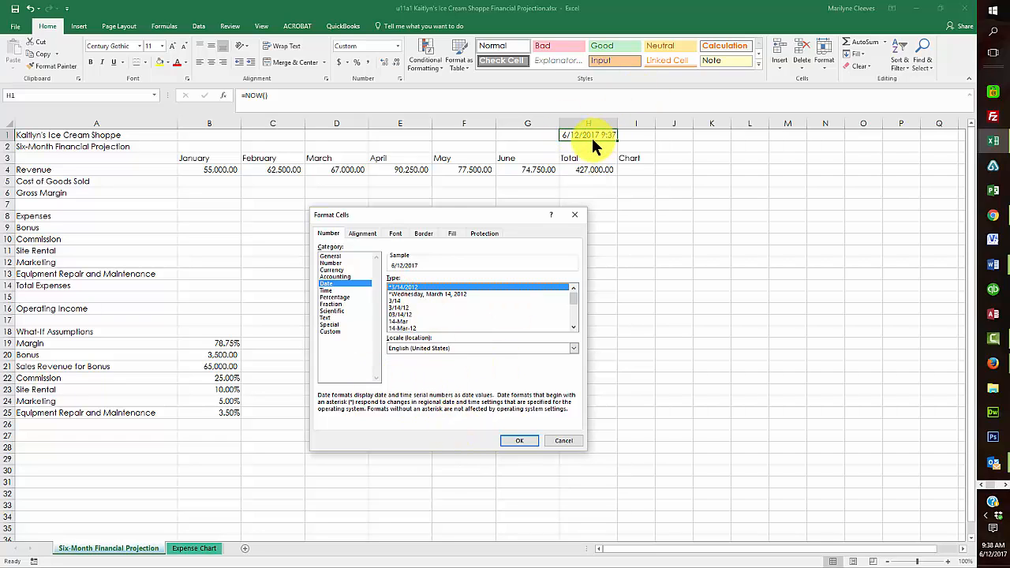
{"action": "left_click", "coordinate": [519, 442]}
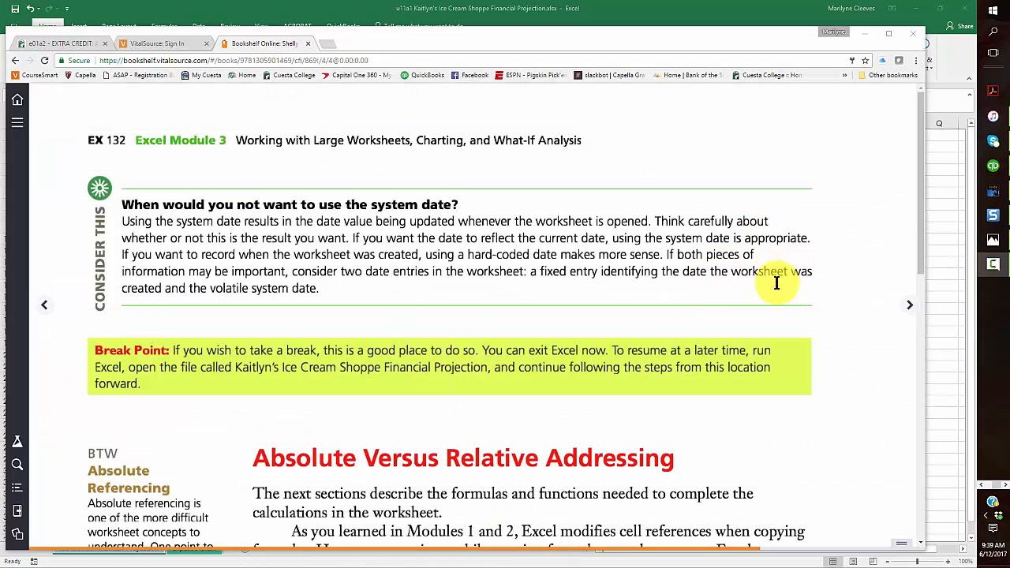
Step: Read the online textbook's section on absolute versus relative addressing down to Table 3–6 with cell reference examples
{"action": "scroll", "coordinate": [769, 277], "scroll_direction": "down", "scroll_amount": 5}
{"action": "scroll", "coordinate": [733, 277], "scroll_direction": "down", "scroll_amount": 3}
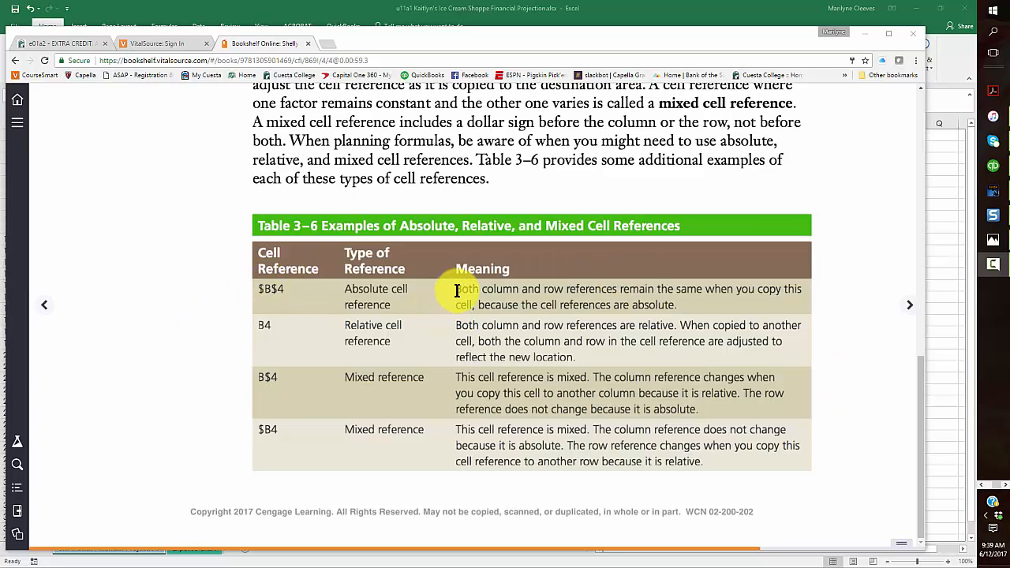
Step: Study Table 3–6 on absolute, relative and mixed cell references, then review the Absolute Versus Relative Addressing section above it
{"action": "left_click_drag", "start_coordinate": [456, 288], "coordinate": [793, 287]}
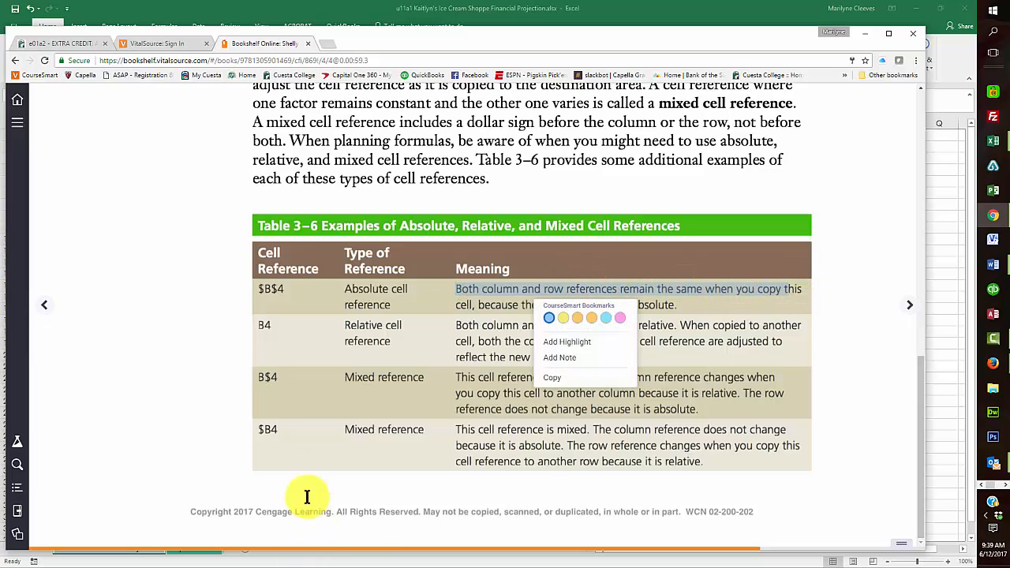
{"action": "left_click", "coordinate": [441, 392]}
{"action": "left_click_drag", "start_coordinate": [264, 377], "coordinate": [279, 377]}
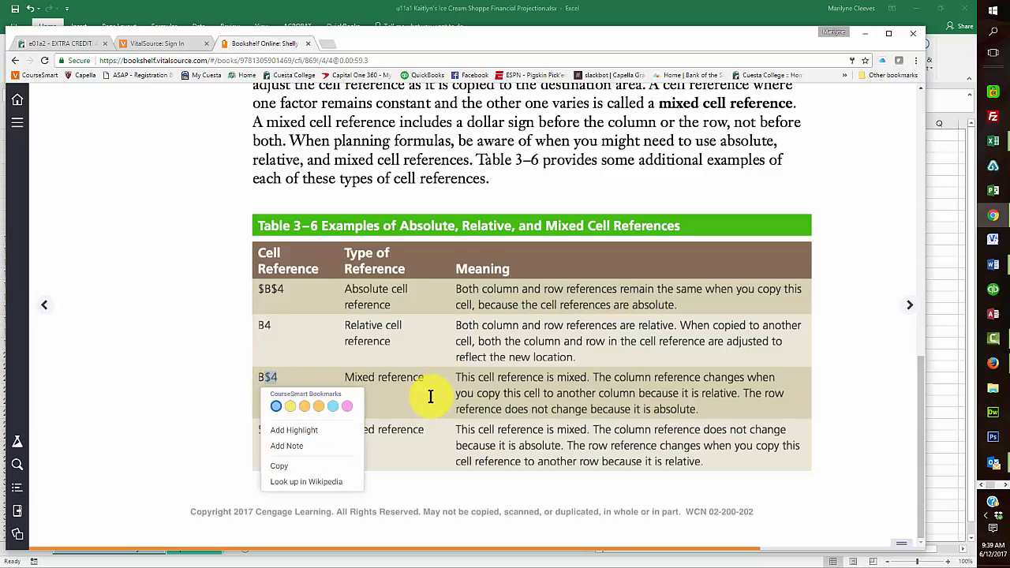
{"action": "left_click", "coordinate": [687, 382]}
{"action": "left_click_drag", "start_coordinate": [690, 381], "coordinate": [700, 381]}
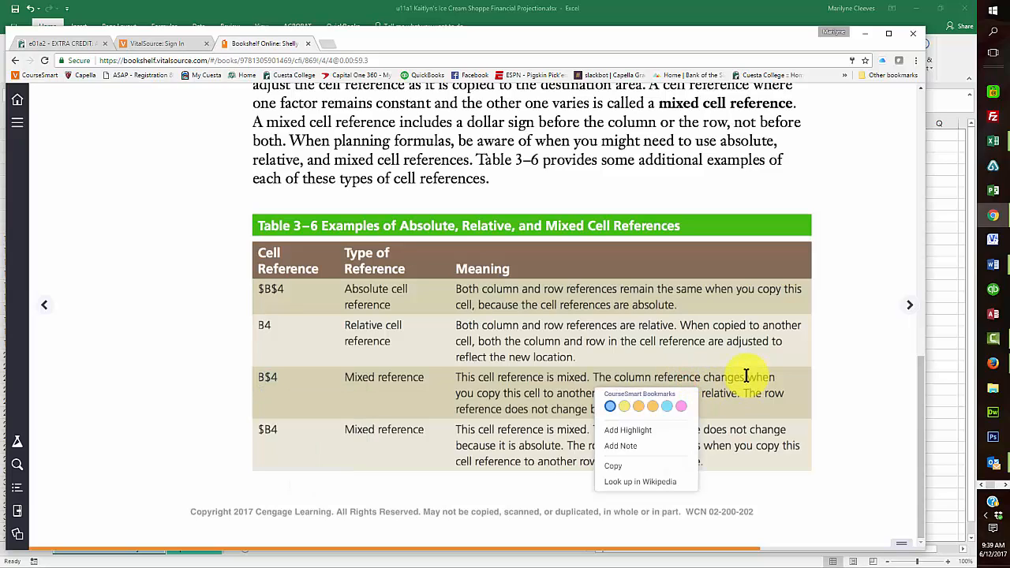
{"action": "left_click", "coordinate": [280, 431]}
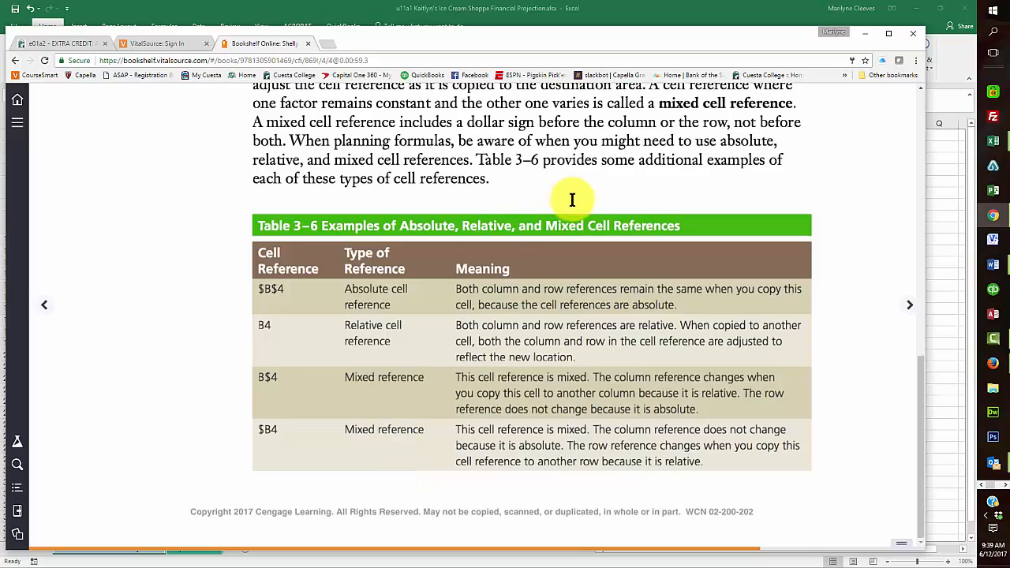
{"action": "scroll", "coordinate": [644, 276], "scroll_direction": "up", "scroll_amount": 4}
{"action": "scroll", "coordinate": [667, 300], "scroll_direction": "up", "scroll_amount": 2}
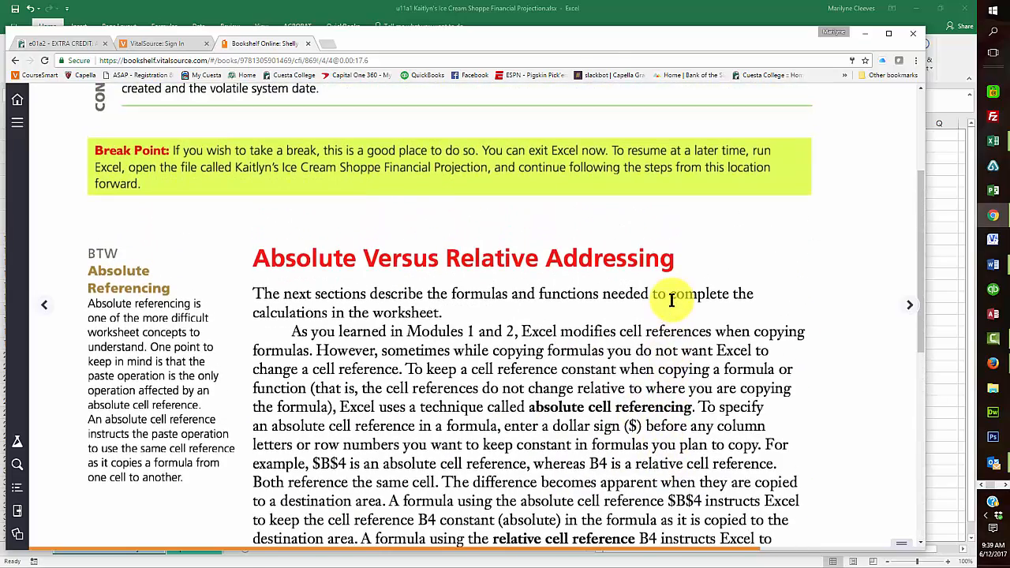
{"action": "scroll", "coordinate": [671, 300], "scroll_direction": "down", "scroll_amount": 3}
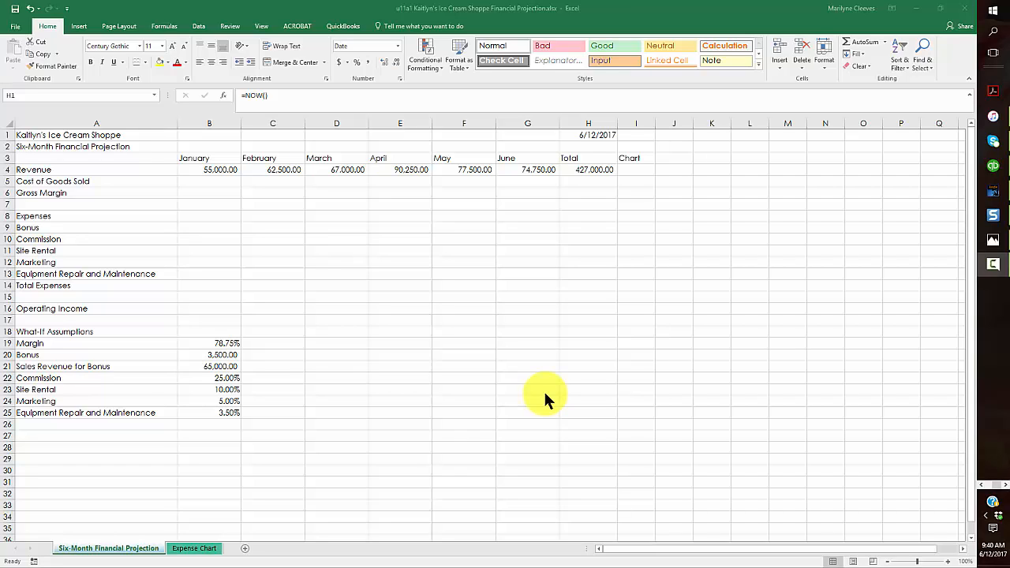
Step: Switch to Excel and begin January's Cost of Goods Sold formula in B5 as =B4*(1-B19, using the Revenue and Margin cells
{"action": "left_click", "coordinate": [202, 168]}
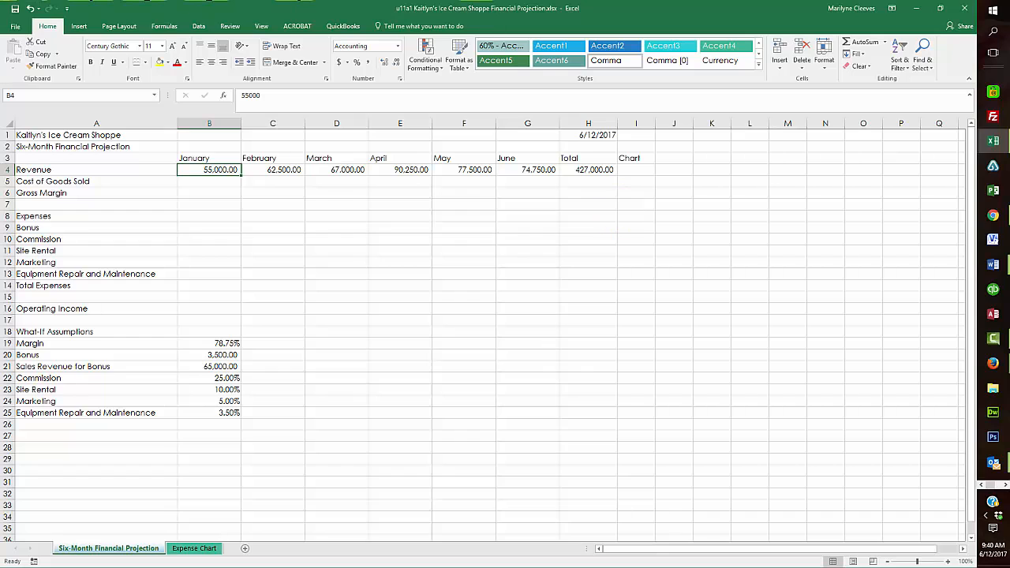
{"action": "scroll", "coordinate": [394, 185], "scroll_direction": "down", "scroll_amount": 1}
{"action": "scroll", "coordinate": [332, 268], "scroll_direction": "up", "scroll_amount": 1}
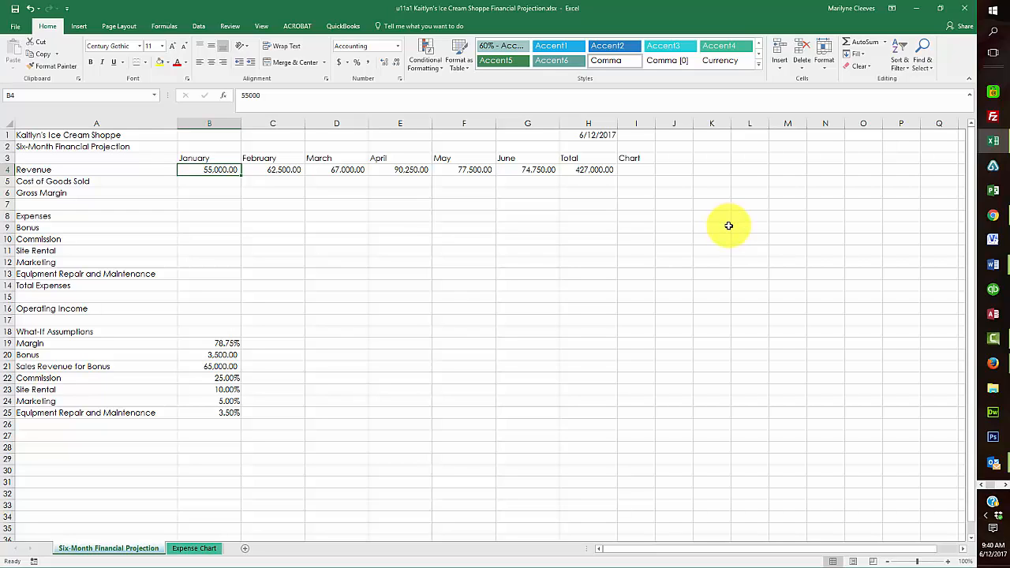
{"action": "left_click", "coordinate": [216, 342]}
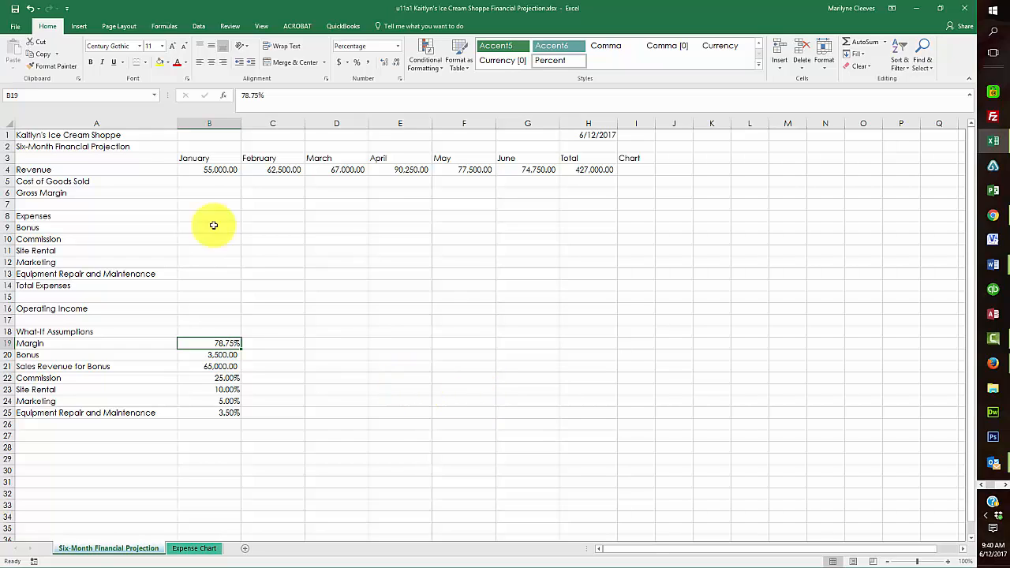
{"action": "left_click", "coordinate": [200, 182]}
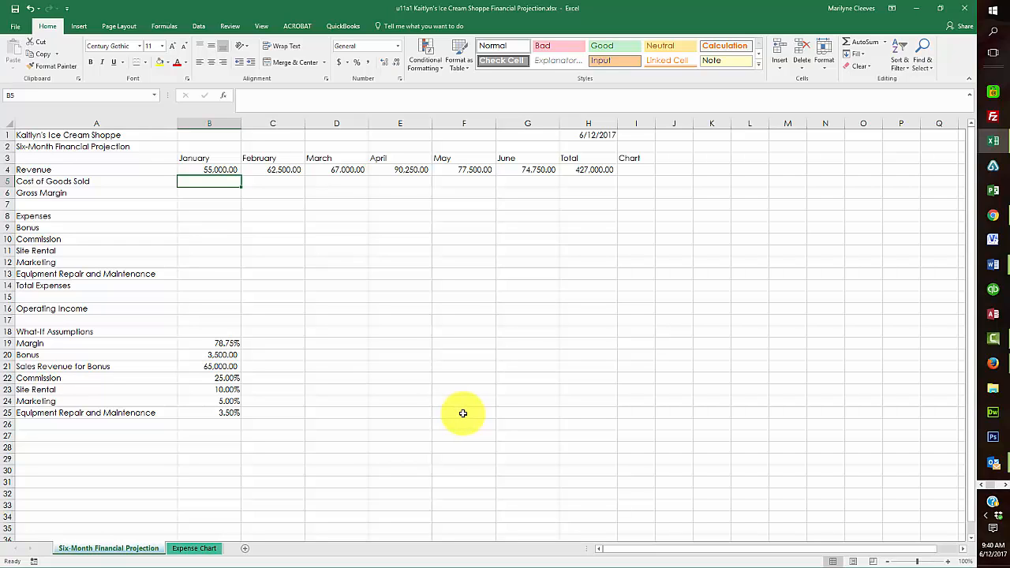
{"action": "type", "text": "="}
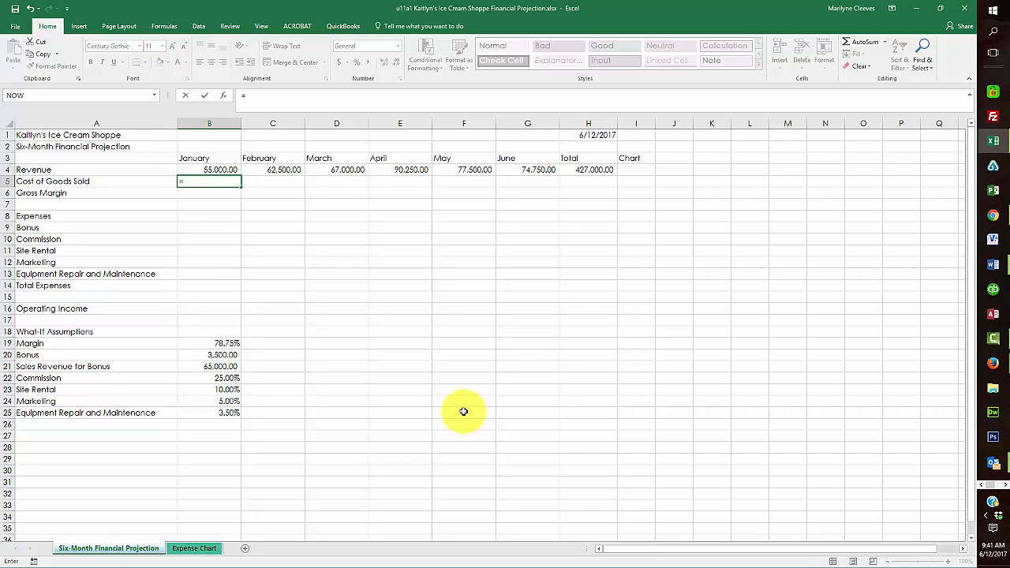
{"action": "left_click", "coordinate": [201, 169]}
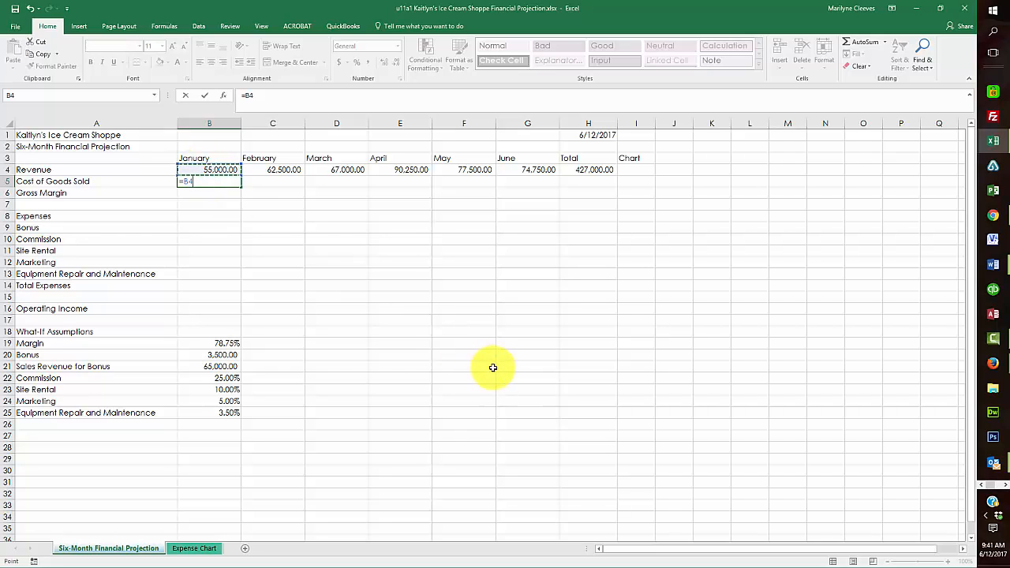
{"action": "type", "text": "*"}
{"action": "left_click", "coordinate": [208, 342]}
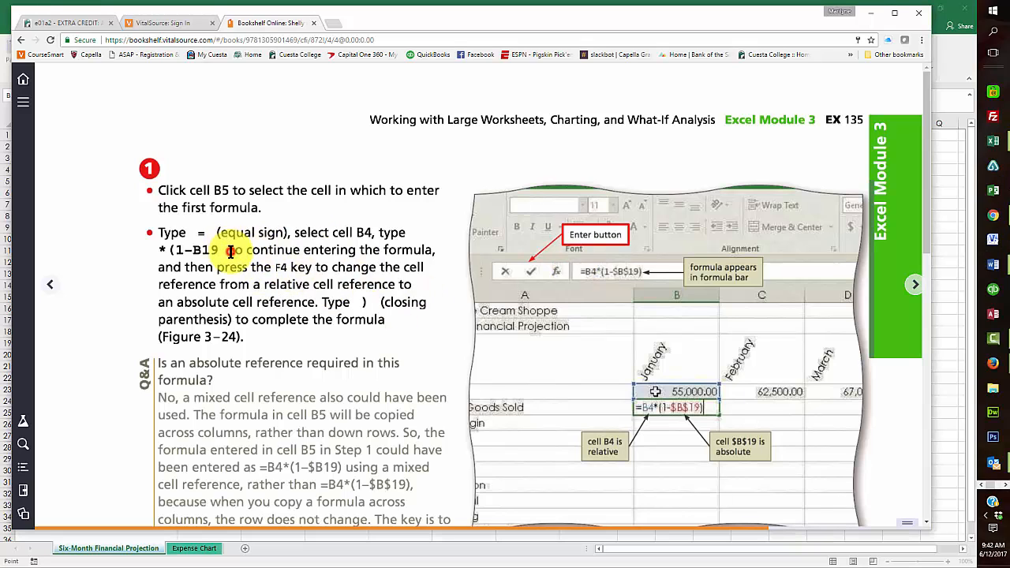
Step: Read the online textbook's step 1 instructions on making the B19 reference absolute and closing the formula's parenthesis
{"action": "left_click_drag", "start_coordinate": [230, 250], "coordinate": [316, 306]}
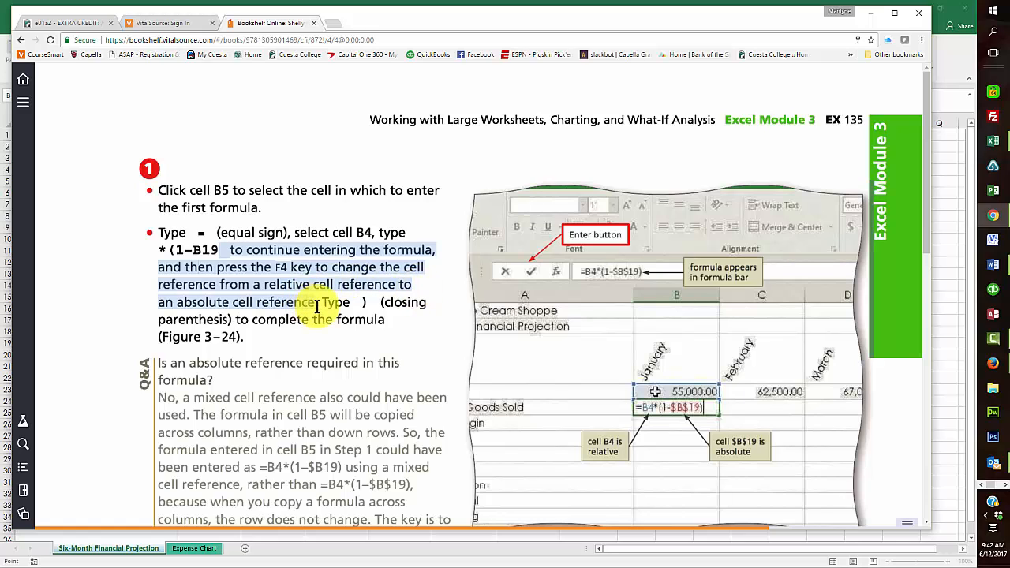
{"action": "left_click_drag", "start_coordinate": [315, 306], "coordinate": [315, 306]}
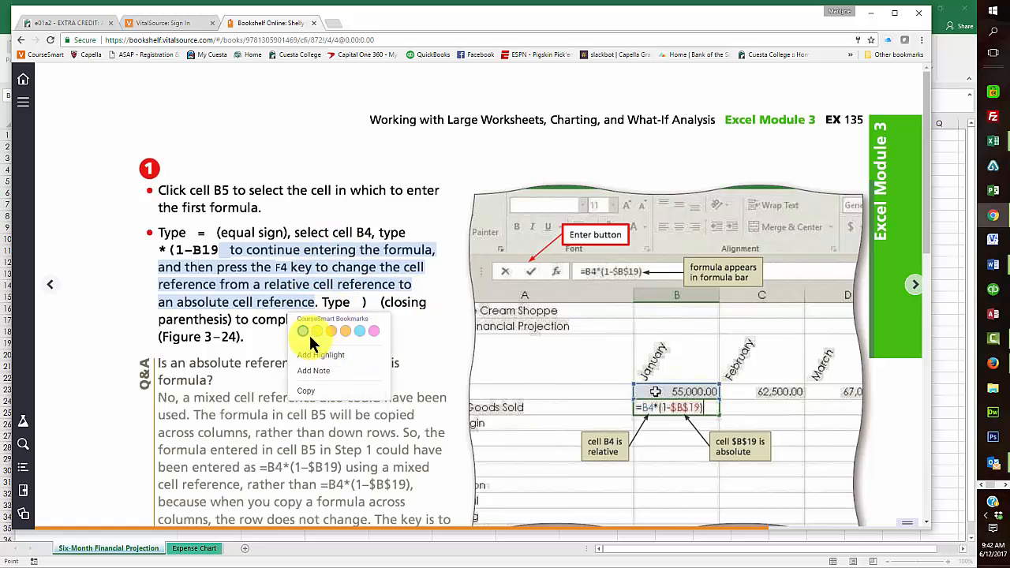
{"action": "left_click", "coordinate": [434, 330]}
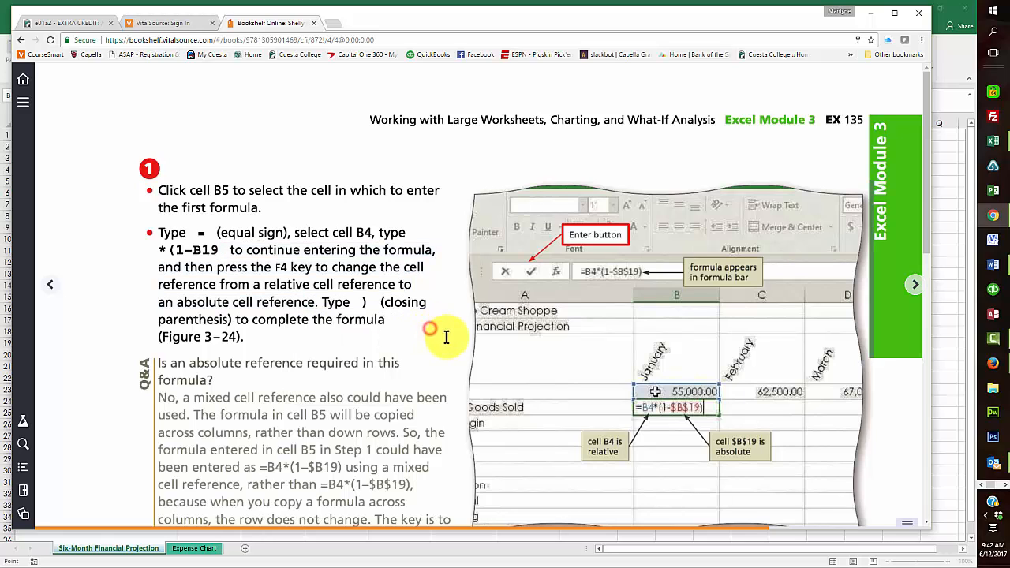
{"action": "left_click_drag", "start_coordinate": [320, 306], "coordinate": [231, 254]}
{"action": "left_click", "coordinate": [316, 356]}
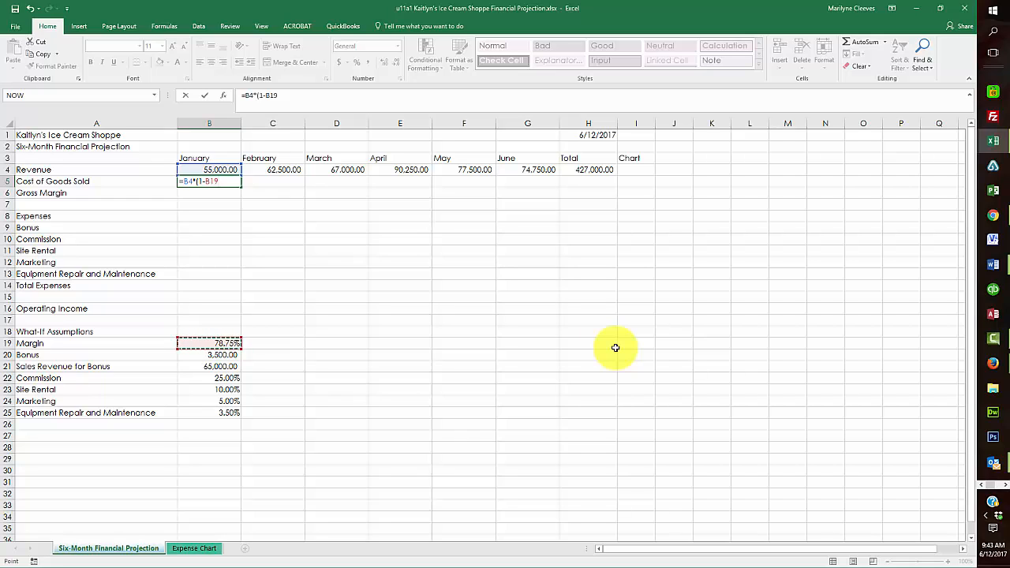
Step: Back in Excel, make the B19 reference absolute and complete the B5 formula as =B4*(1-$B$19)
{"action": "key", "text": "F4"}
{"action": "type", "text": ")"}
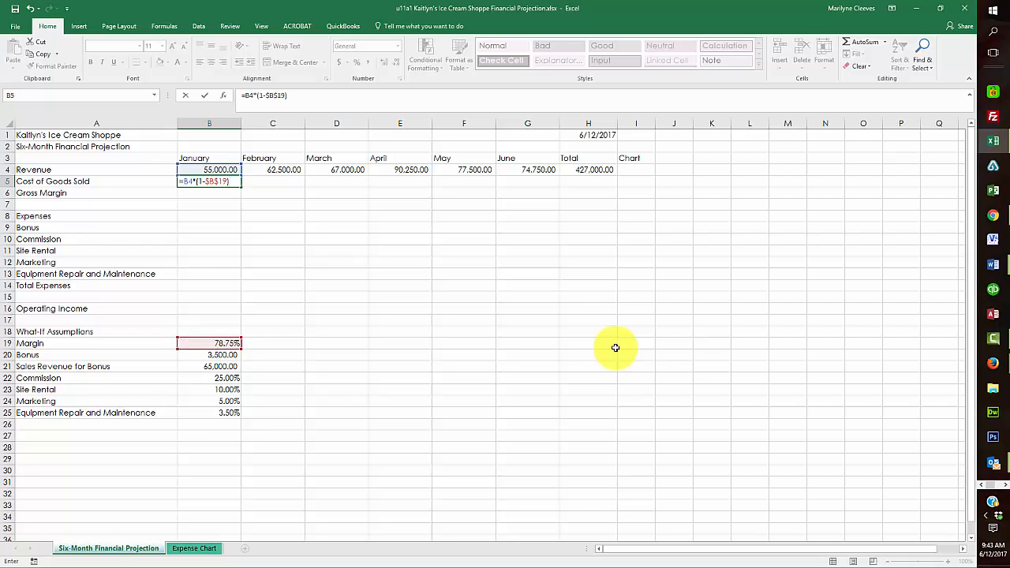
{"action": "key", "text": "Return"}
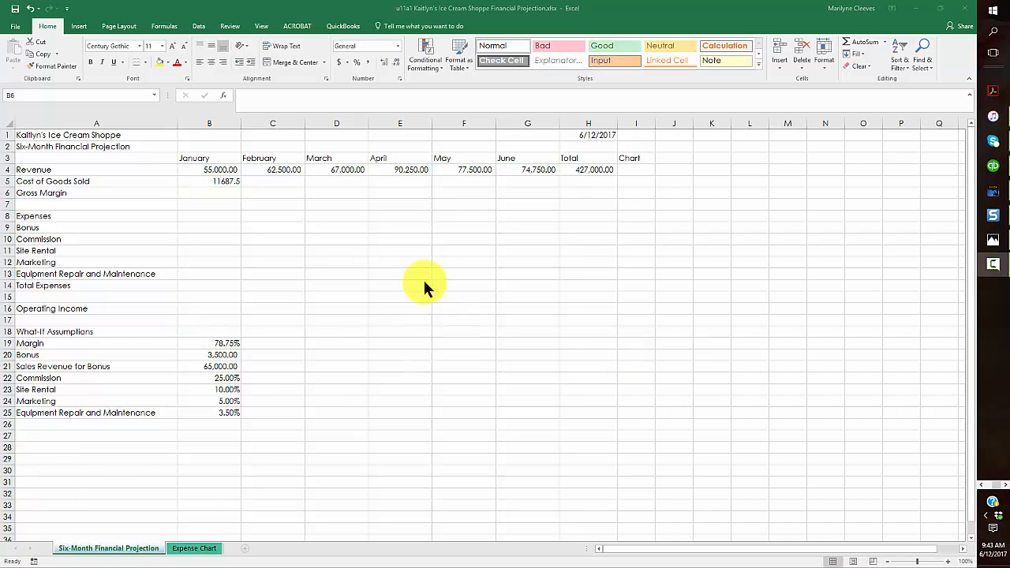
Step: Enter the January Gross Margin formula =B4-B5 in cell B6
{"action": "left_click", "coordinate": [210, 193]}
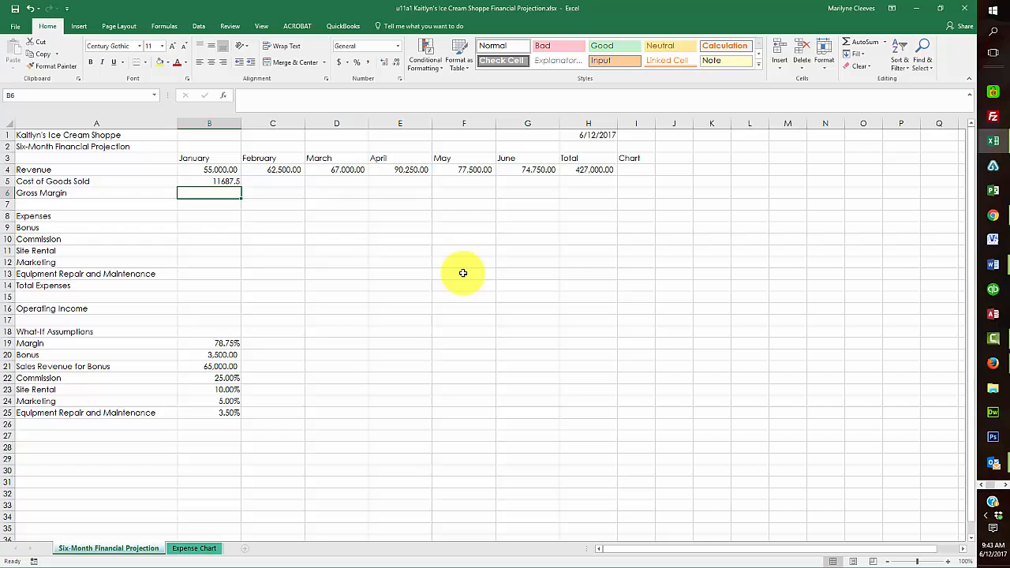
{"action": "type", "text": "="}
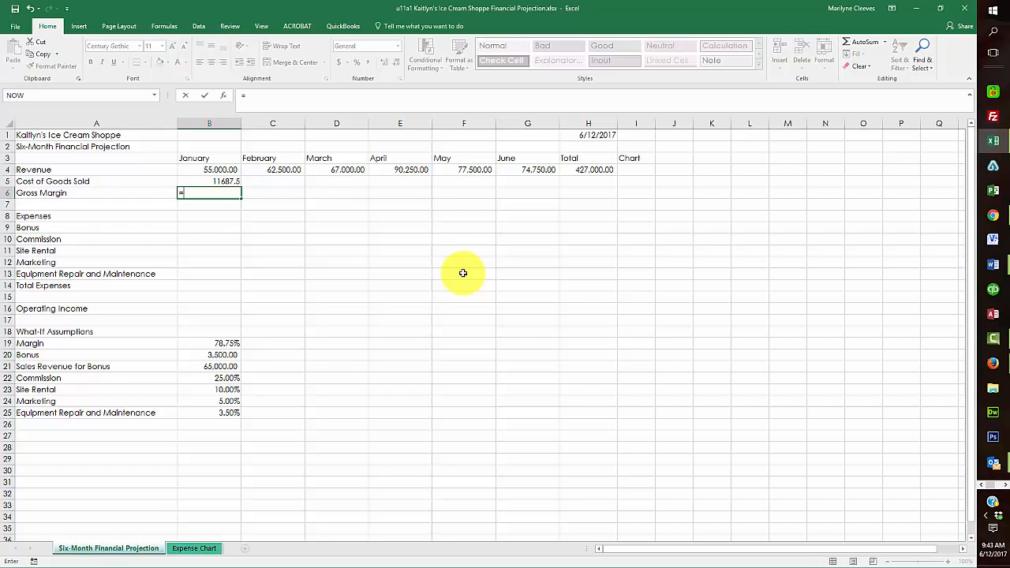
{"action": "key", "text": "Up"}
{"action": "key", "text": "Up"}
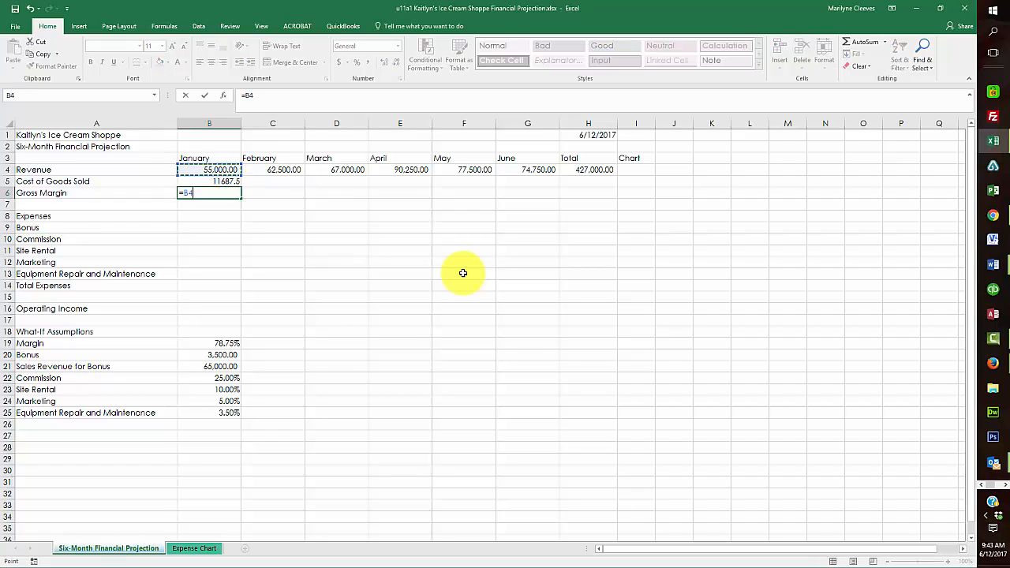
{"action": "type", "text": "-"}
{"action": "key", "text": "Up"}
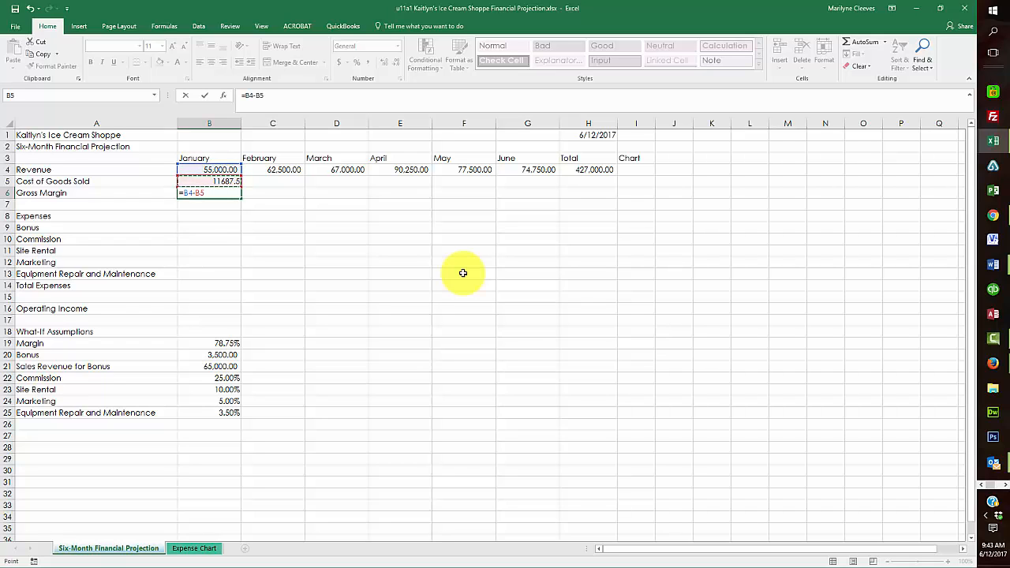
{"action": "key", "text": "Return"}
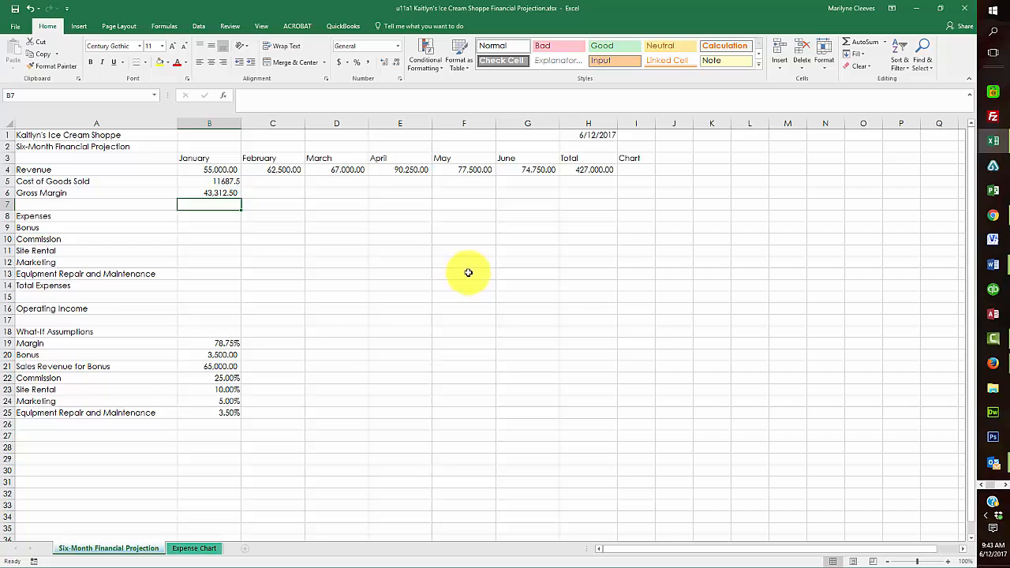
Step: Check the Bonus and Sales Revenue for Bonus assumptions, and insert the IF function in January's Bonus cell, B9
{"action": "left_click", "coordinate": [208, 228]}
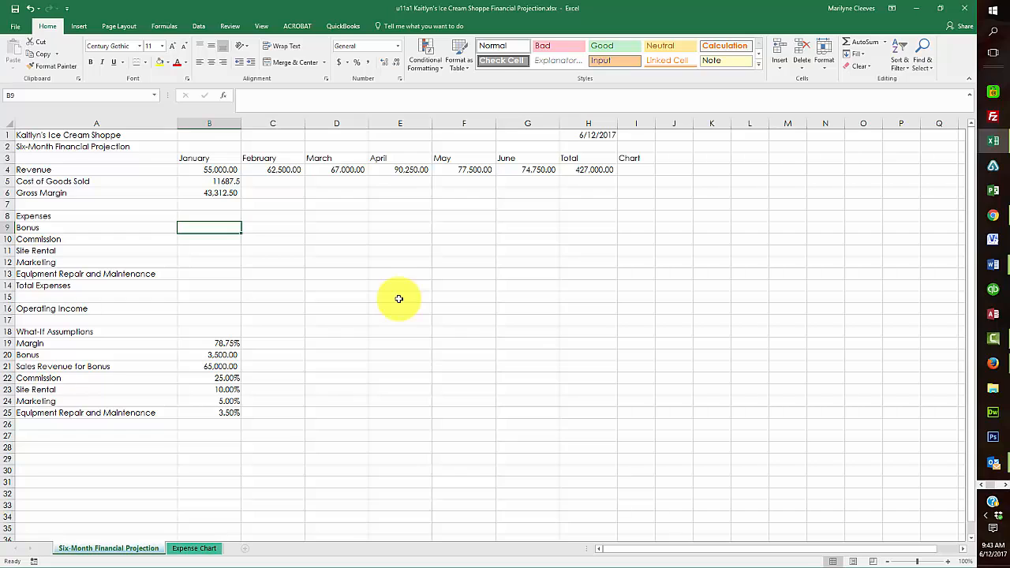
{"action": "left_click", "coordinate": [210, 344]}
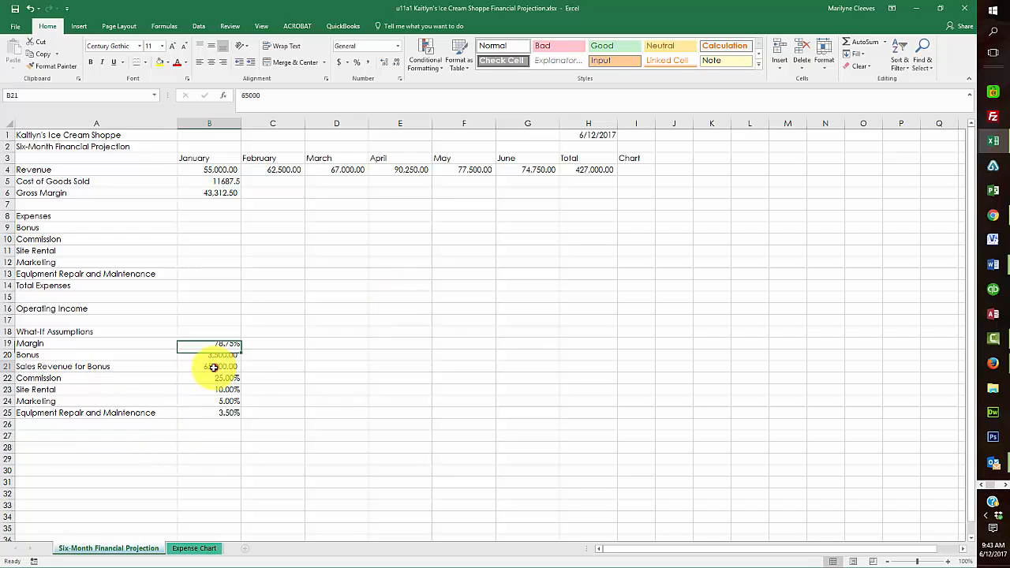
{"action": "left_click", "coordinate": [213, 366]}
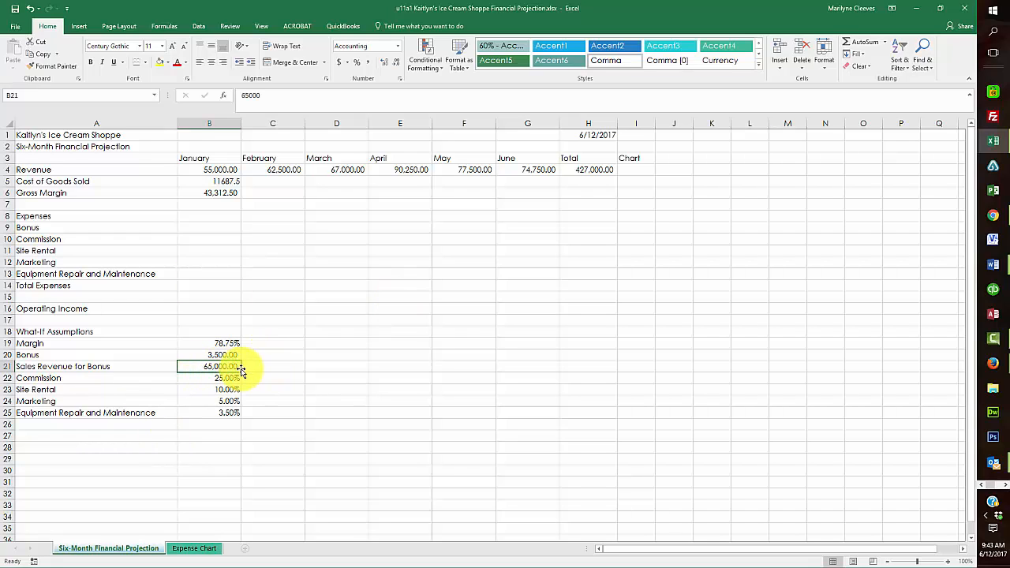
{"action": "left_click", "coordinate": [202, 355]}
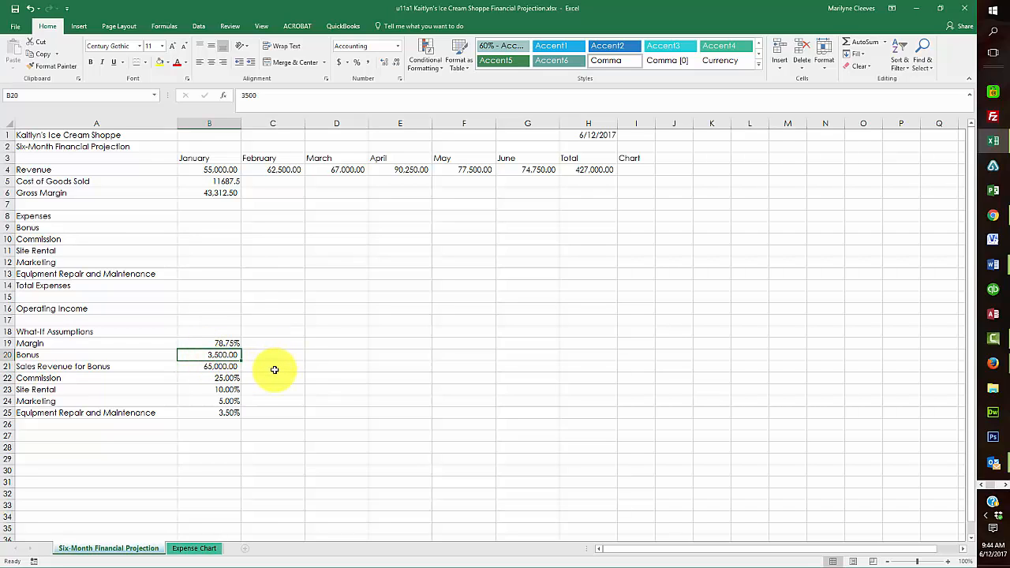
{"action": "left_click", "coordinate": [224, 367]}
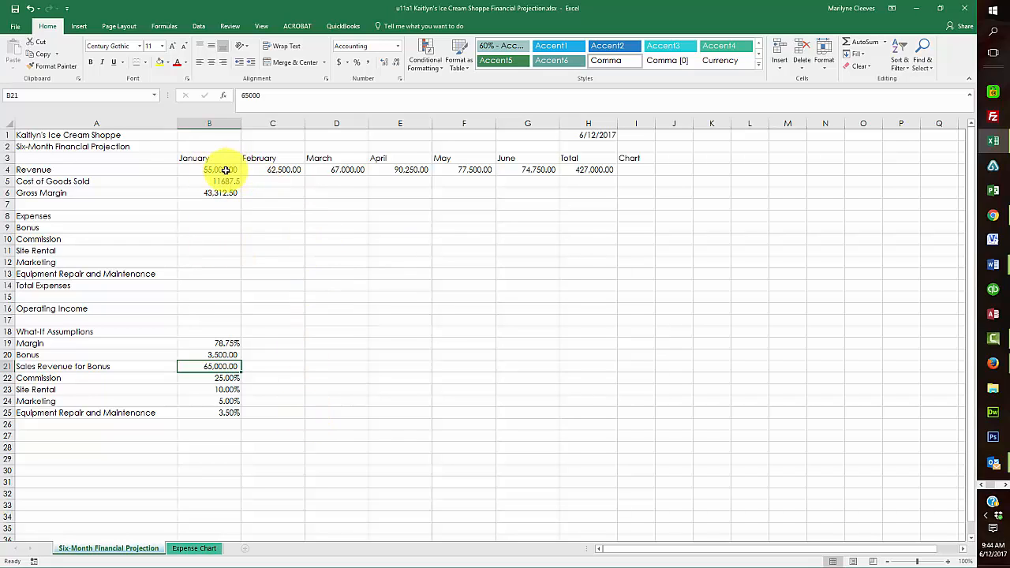
{"action": "left_click", "coordinate": [211, 229]}
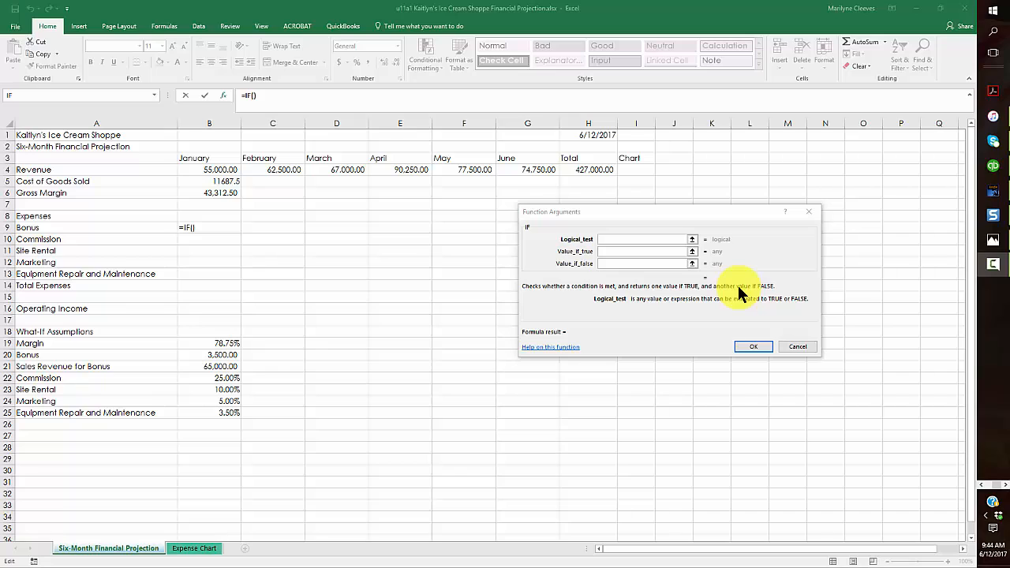
Step: Set the Bonus IF function's logical test to B4>$B$21, comparing January Revenue with the absolute Sales Revenue for Bonus reference
{"action": "left_click", "coordinate": [610, 238]}
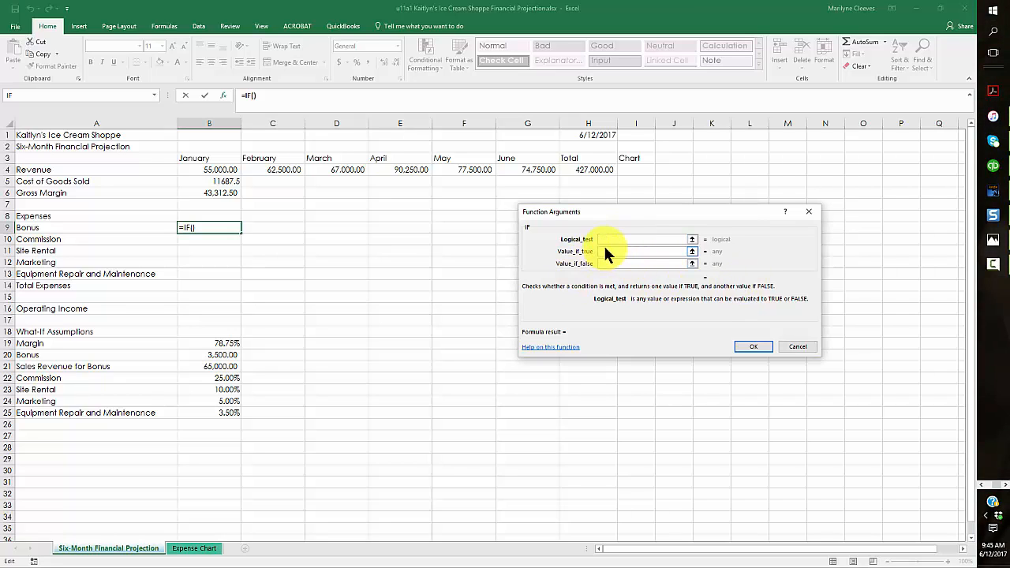
{"action": "left_click", "coordinate": [604, 251]}
{"action": "left_click", "coordinate": [606, 263]}
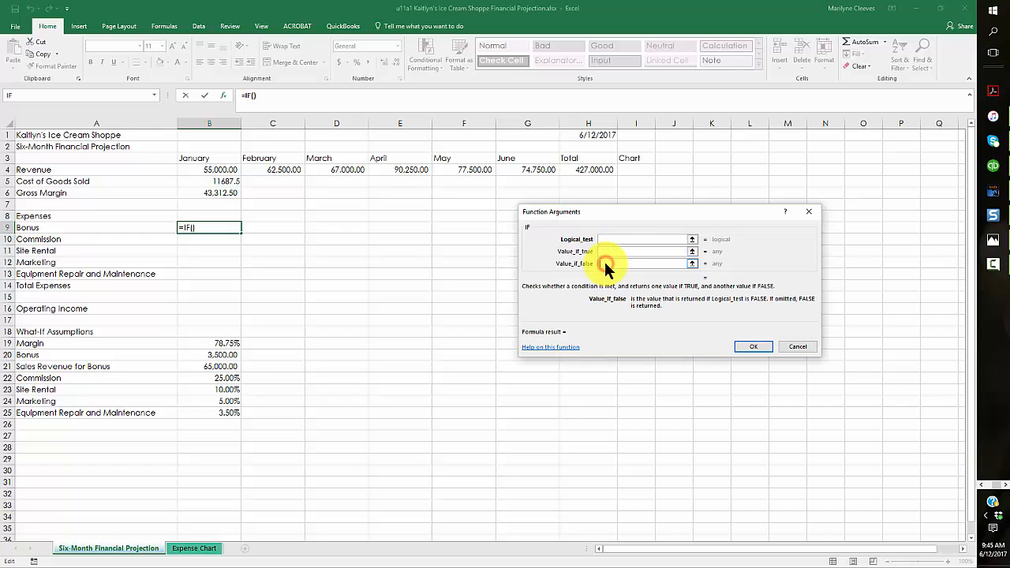
{"action": "left_click", "coordinate": [605, 238]}
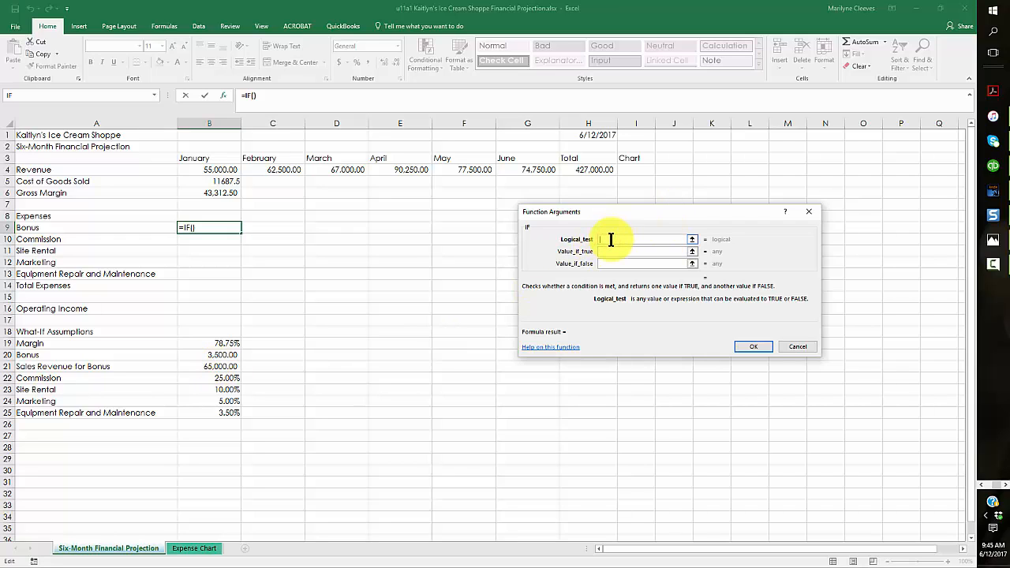
{"action": "left_click", "coordinate": [204, 170]}
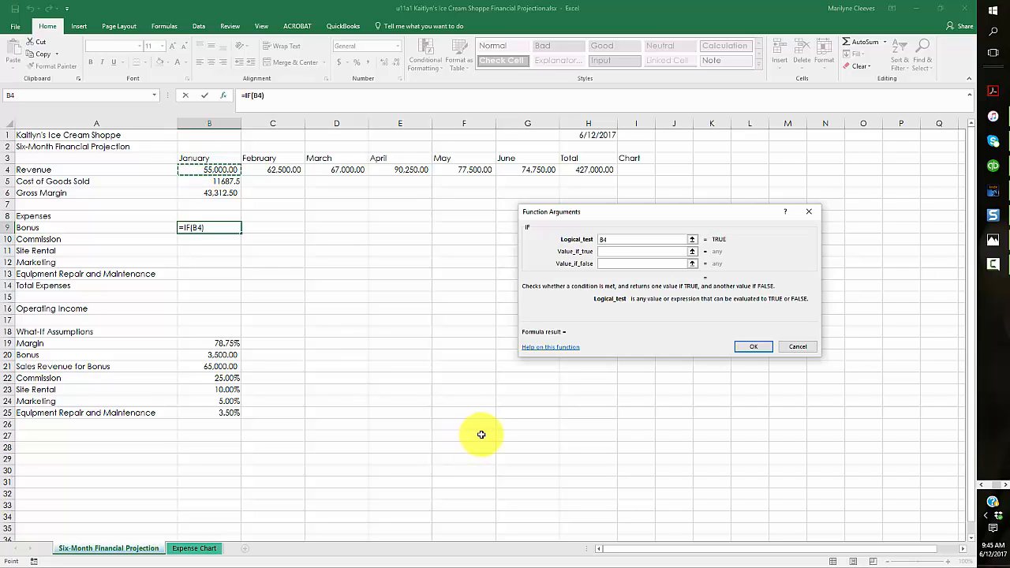
{"action": "type", "text": ">"}
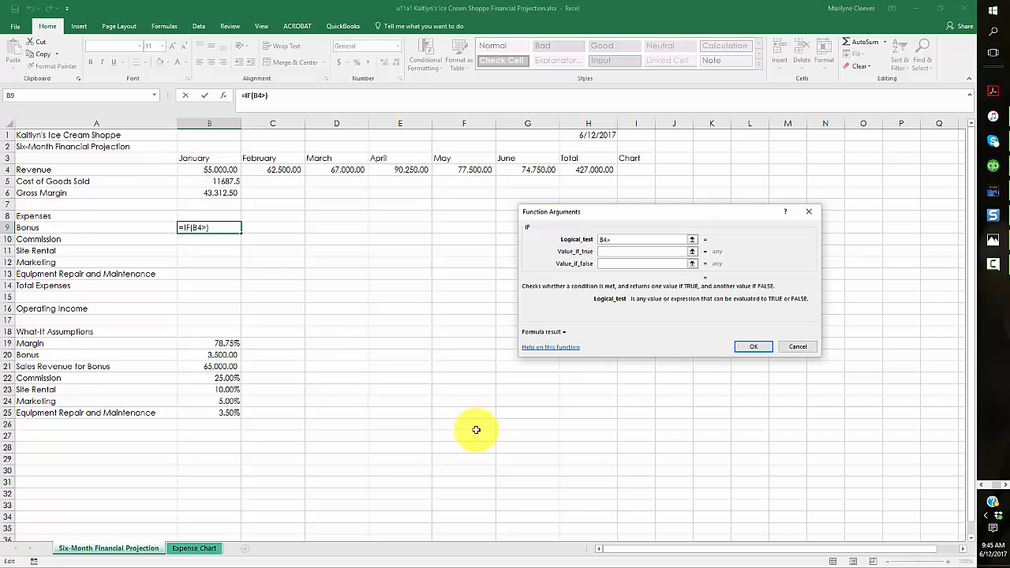
{"action": "left_click", "coordinate": [215, 369]}
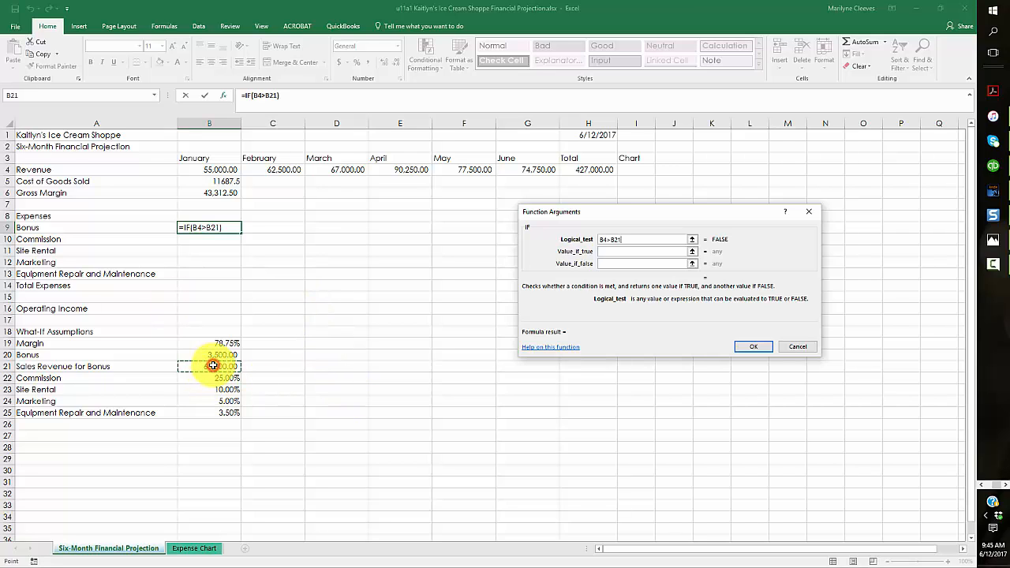
{"action": "left_click", "coordinate": [610, 252]}
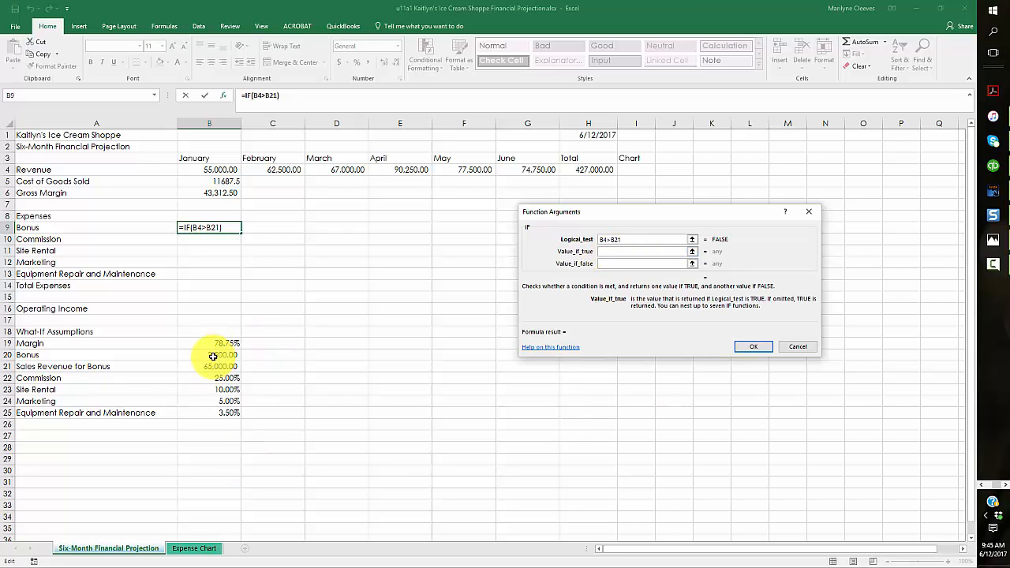
{"action": "left_click", "coordinate": [613, 239]}
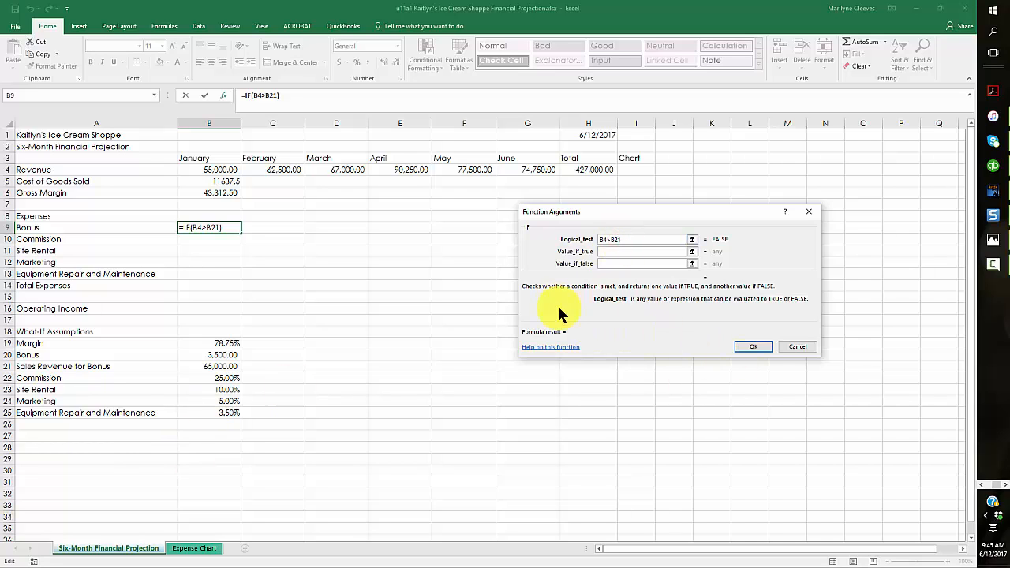
Step: Set the IF function's value if true to $B$20 and value if false to 0, and complete the formula in B9
{"action": "left_click", "coordinate": [605, 251]}
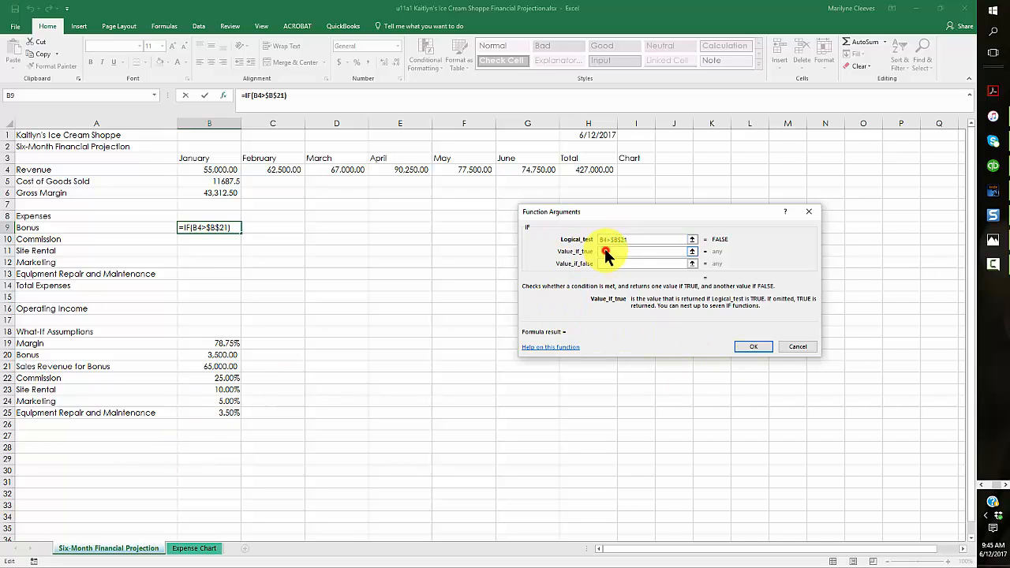
{"action": "left_click", "coordinate": [208, 357]}
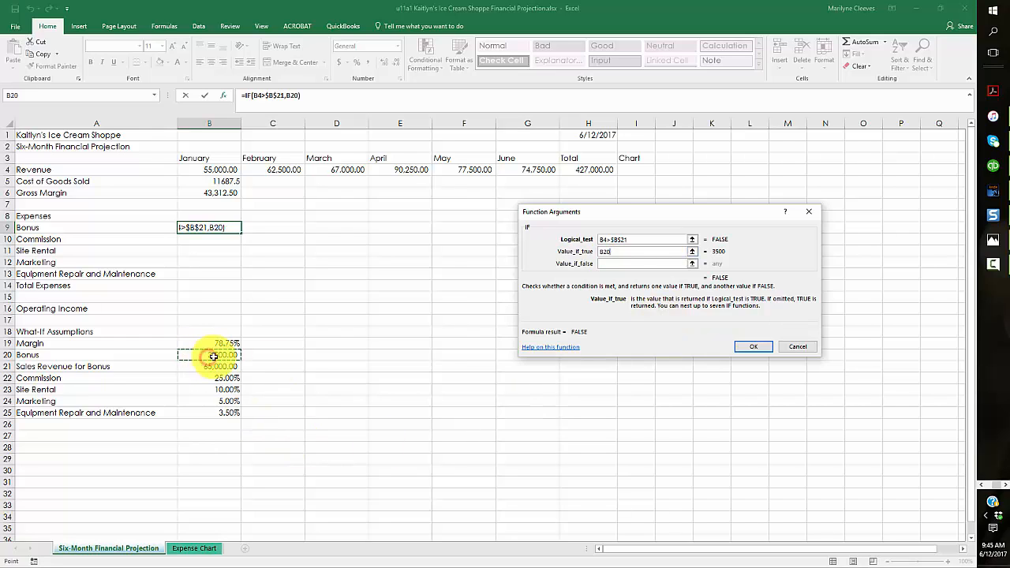
{"action": "key", "text": "F4"}
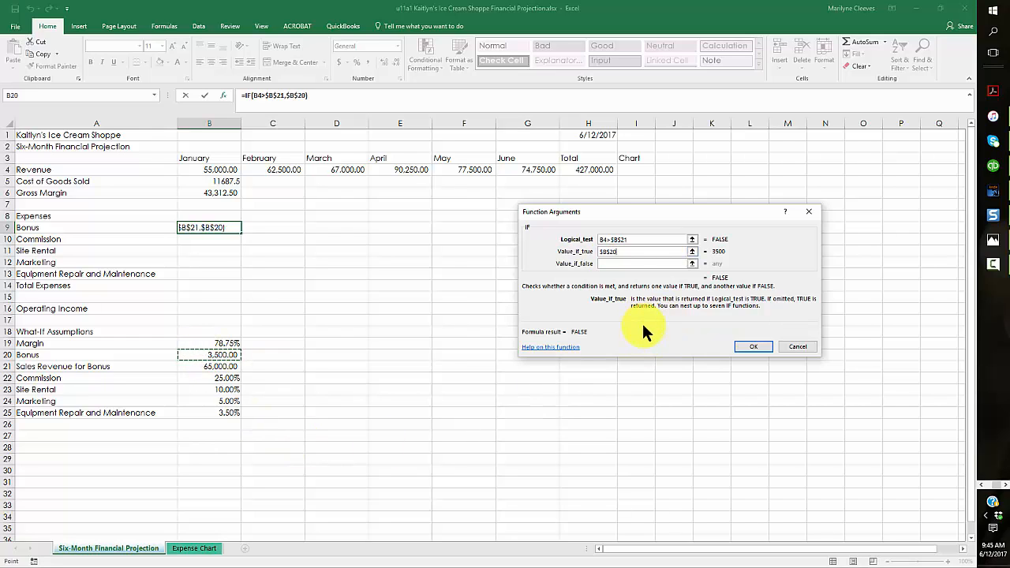
{"action": "left_click", "coordinate": [612, 265]}
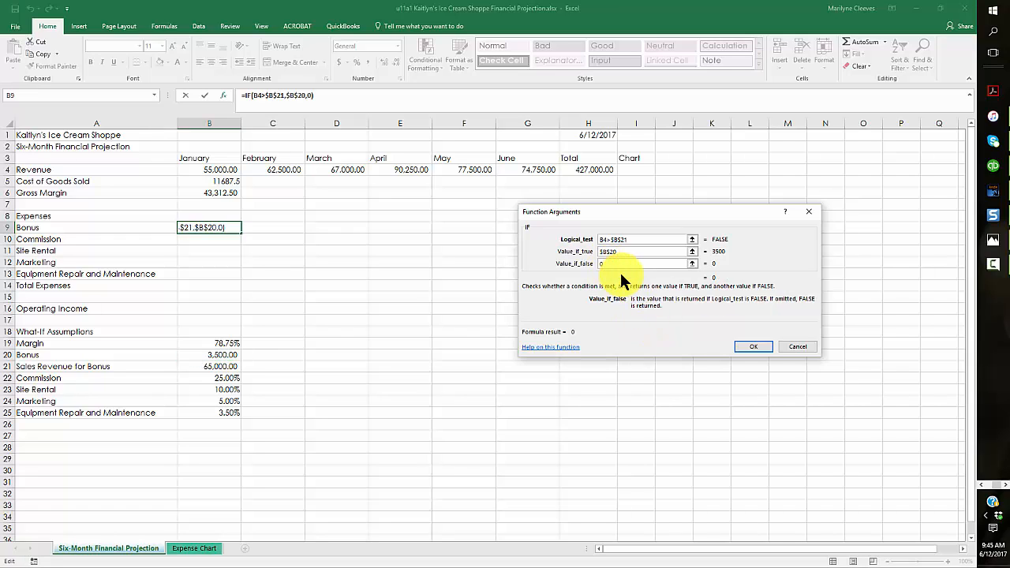
{"action": "left_click", "coordinate": [756, 347]}
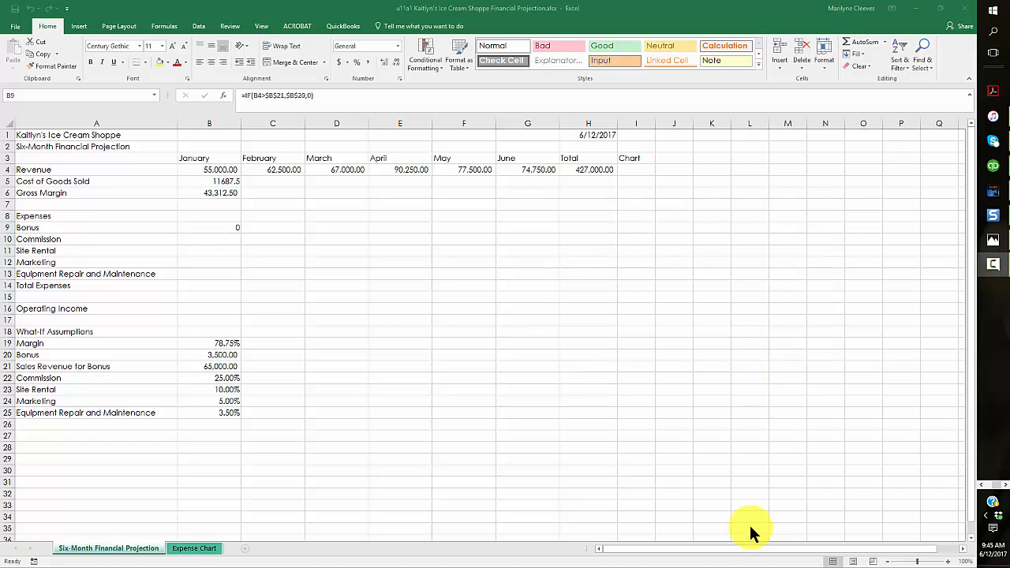
Step: Try filling the January Bonus formula across to the Total column, and clear the Bonus range B9:H9
{"action": "left_click", "coordinate": [239, 230]}
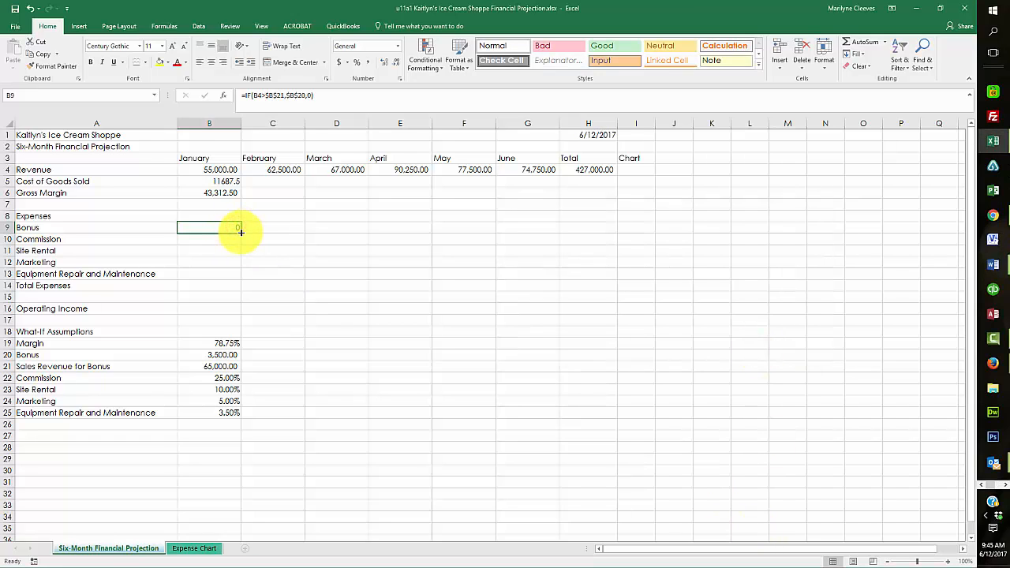
{"action": "left_click_drag", "start_coordinate": [240, 231], "coordinate": [615, 237]}
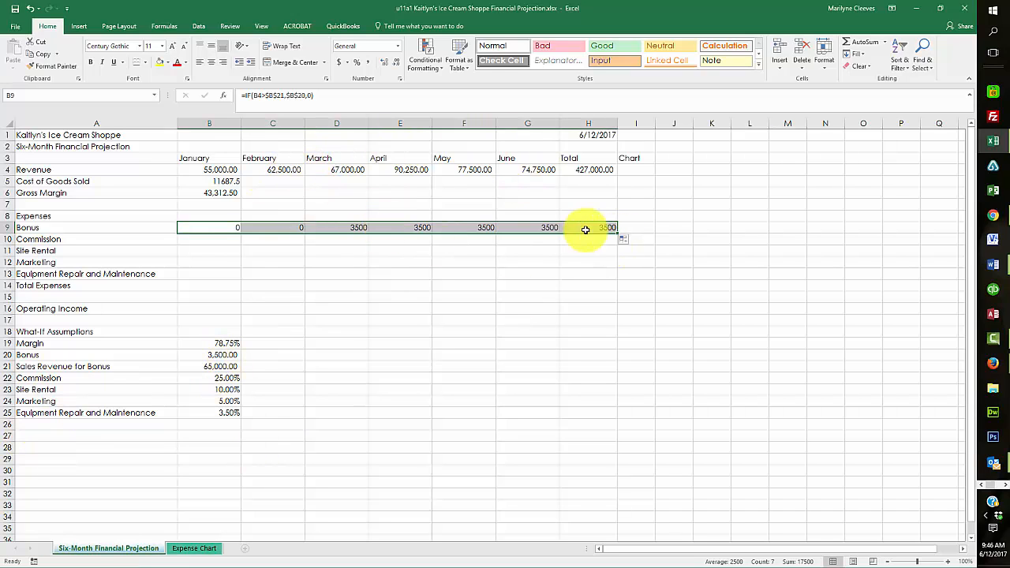
{"action": "key", "text": "Delete"}
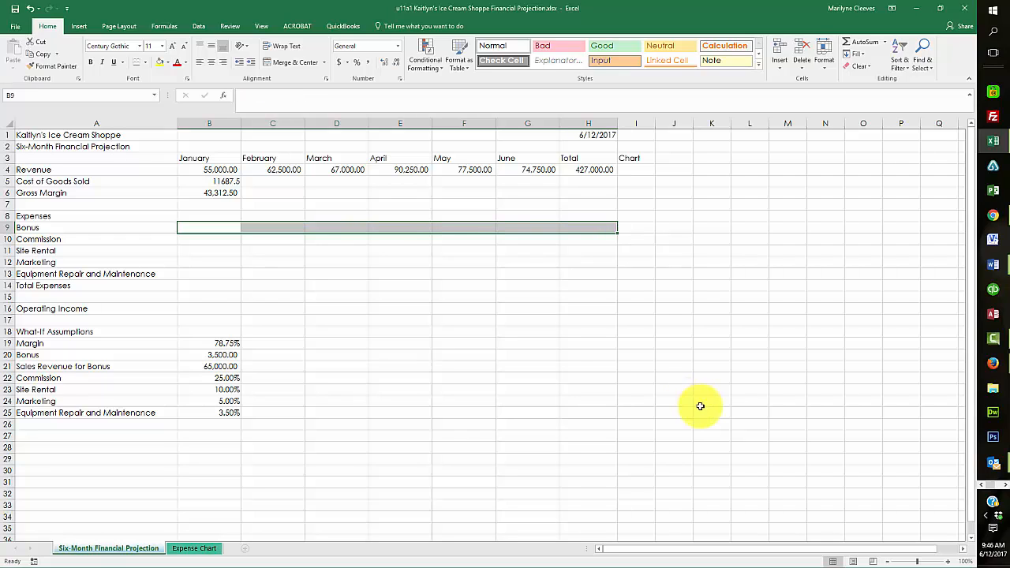
Step: Insert the IF function in January's empty Bonus cell, B9, after checking the list of function categories
{"action": "left_click", "coordinate": [193, 228]}
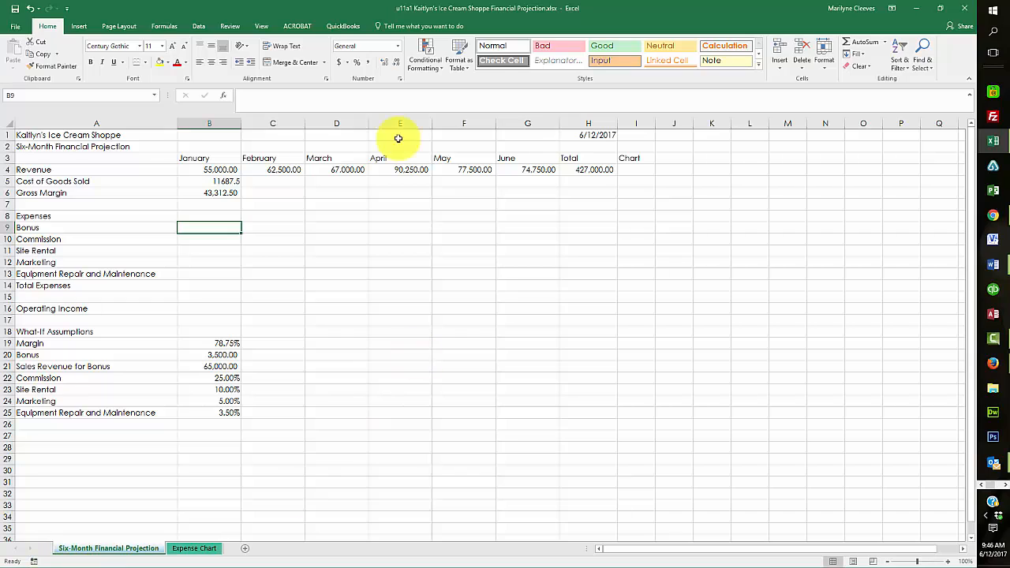
{"action": "left_click", "coordinate": [226, 97]}
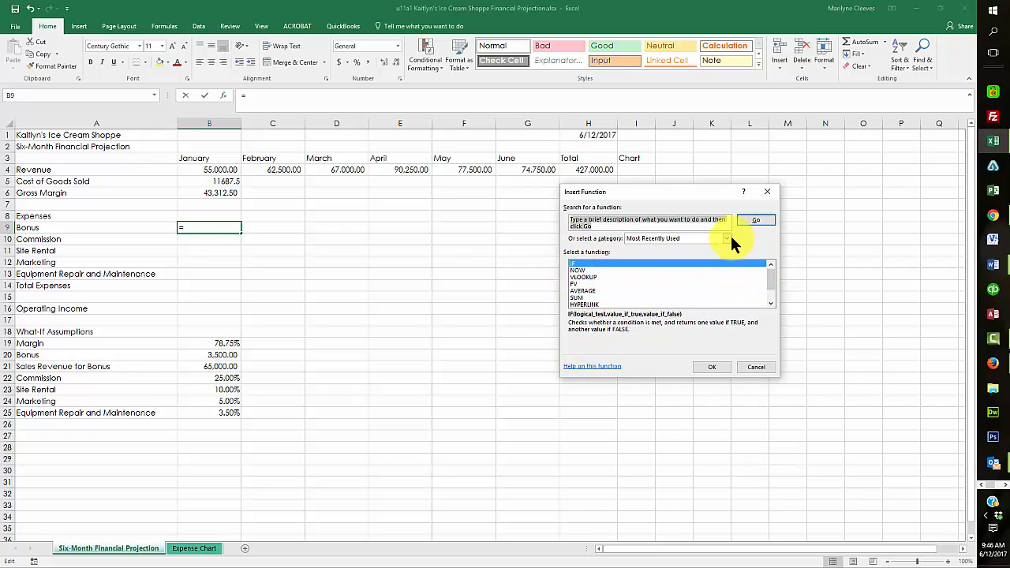
{"action": "left_click", "coordinate": [727, 237]}
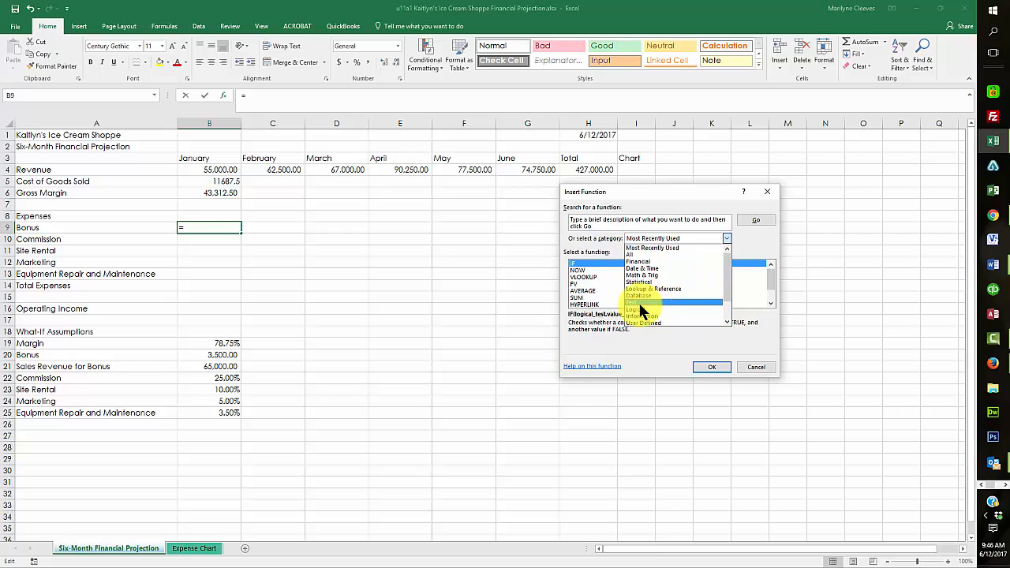
{"action": "left_click", "coordinate": [747, 239]}
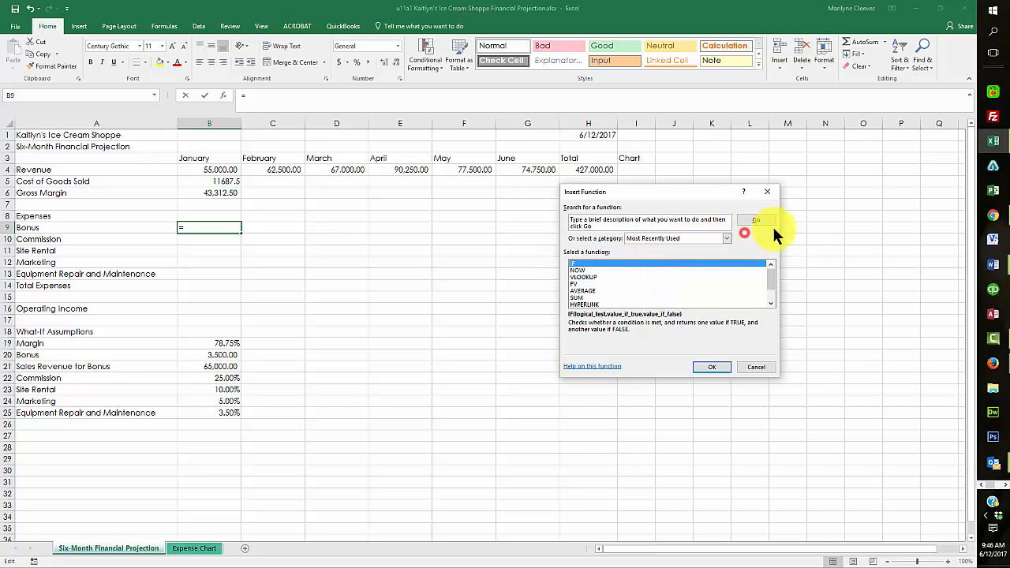
{"action": "left_click", "coordinate": [727, 238]}
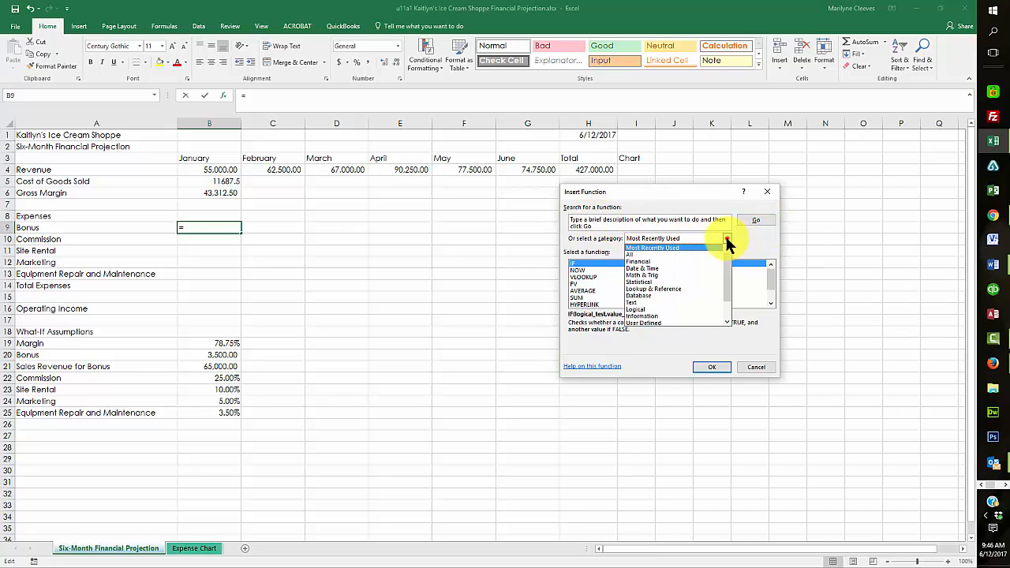
{"action": "left_click", "coordinate": [760, 247]}
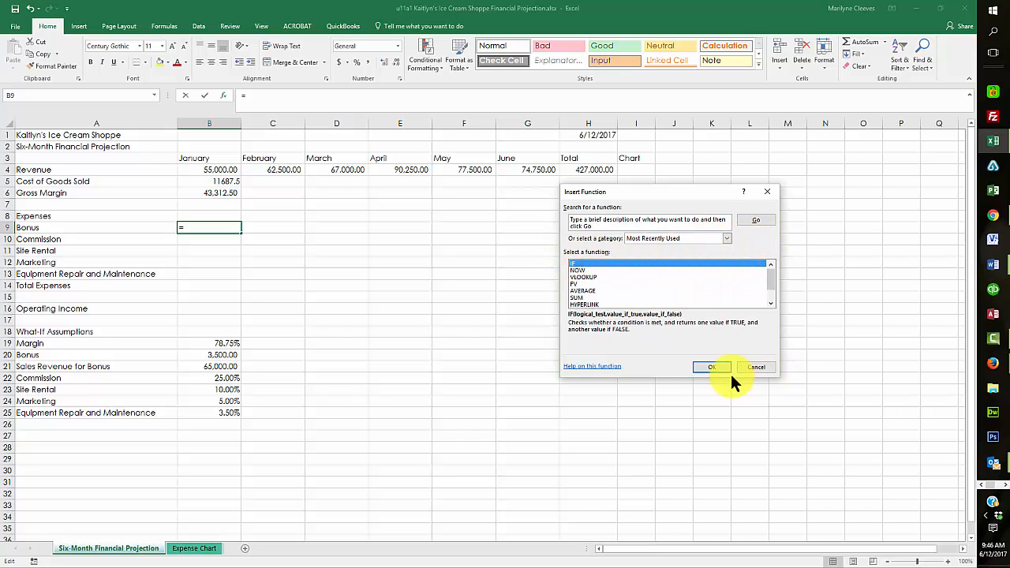
{"action": "left_click", "coordinate": [707, 368]}
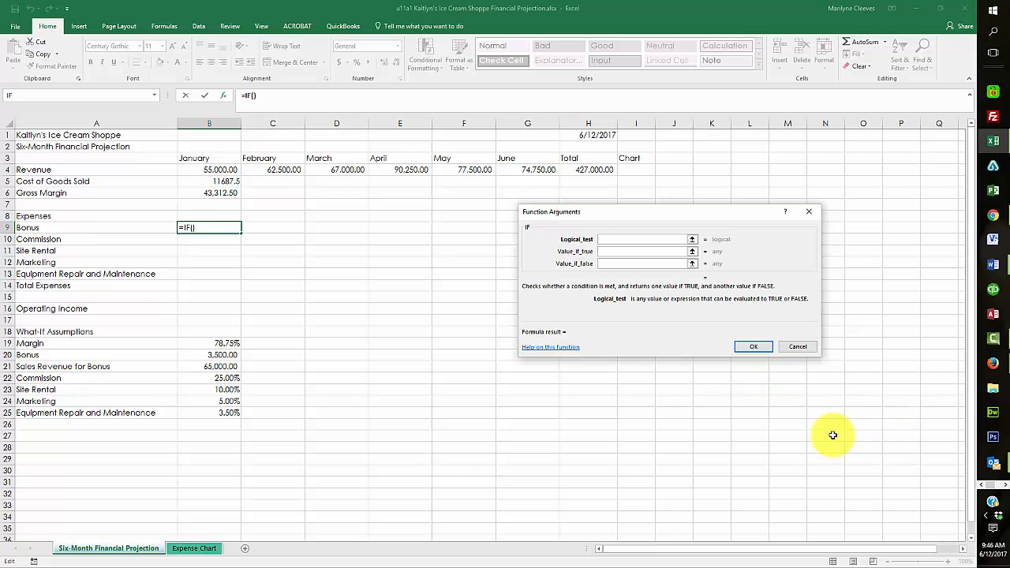
Step: Enter B4>$B$21 as the logical test of the IF function in B9, with the B21 reference absolute
{"action": "left_click", "coordinate": [204, 167]}
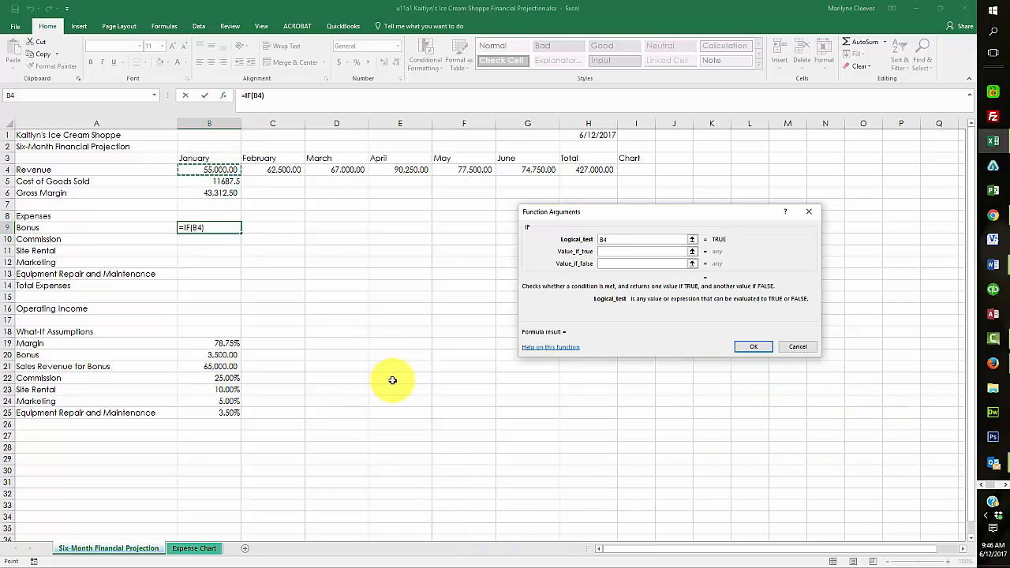
{"action": "type", "text": ">B21"}
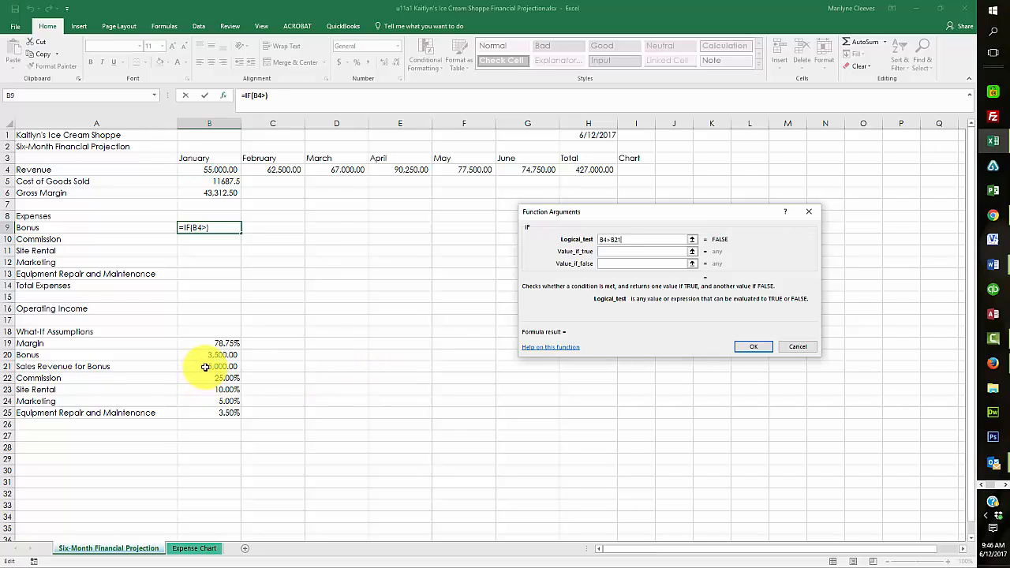
{"action": "left_click", "coordinate": [205, 367]}
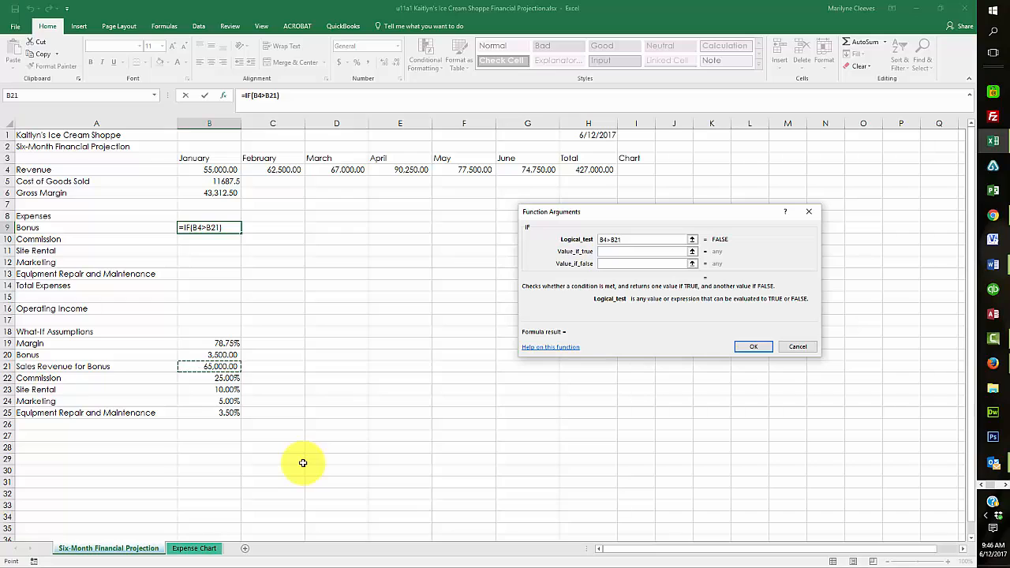
{"action": "key", "text": "F4"}
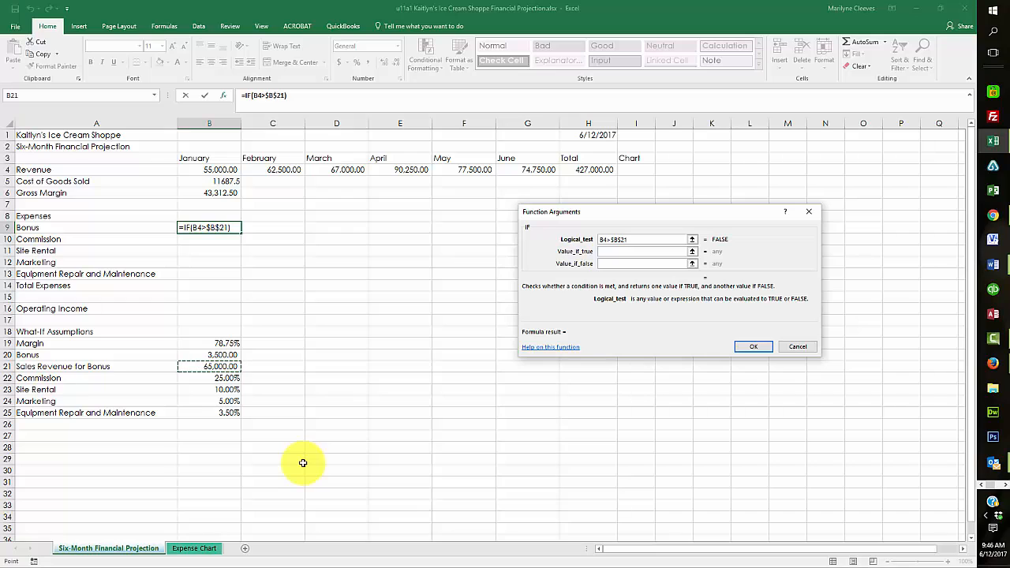
Step: Complete the January Bonus formula with $B$20 as the value if true and 0 as the value if false
{"action": "left_click", "coordinate": [628, 253]}
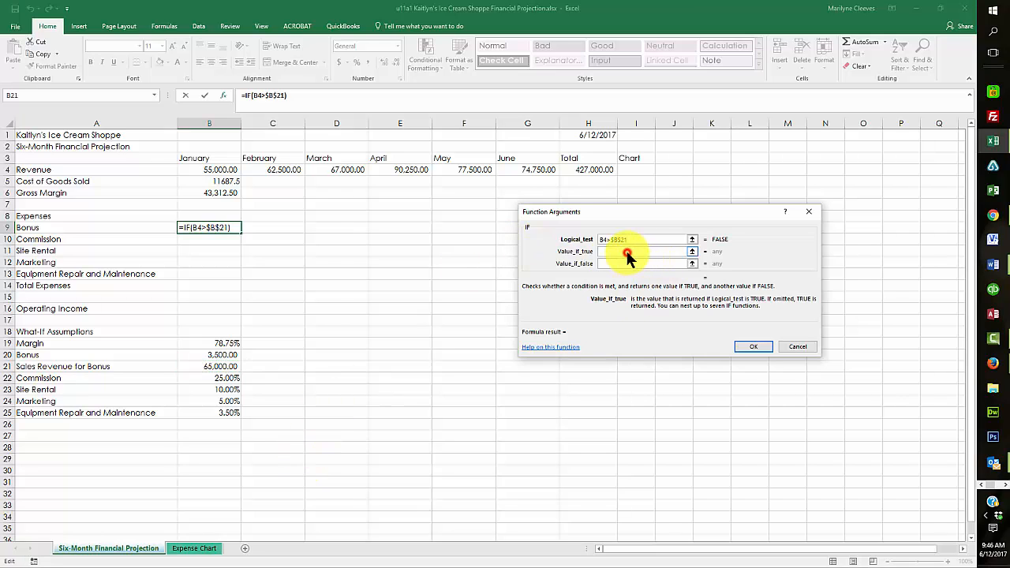
{"action": "left_click", "coordinate": [206, 354]}
{"action": "key", "text": "F4"}
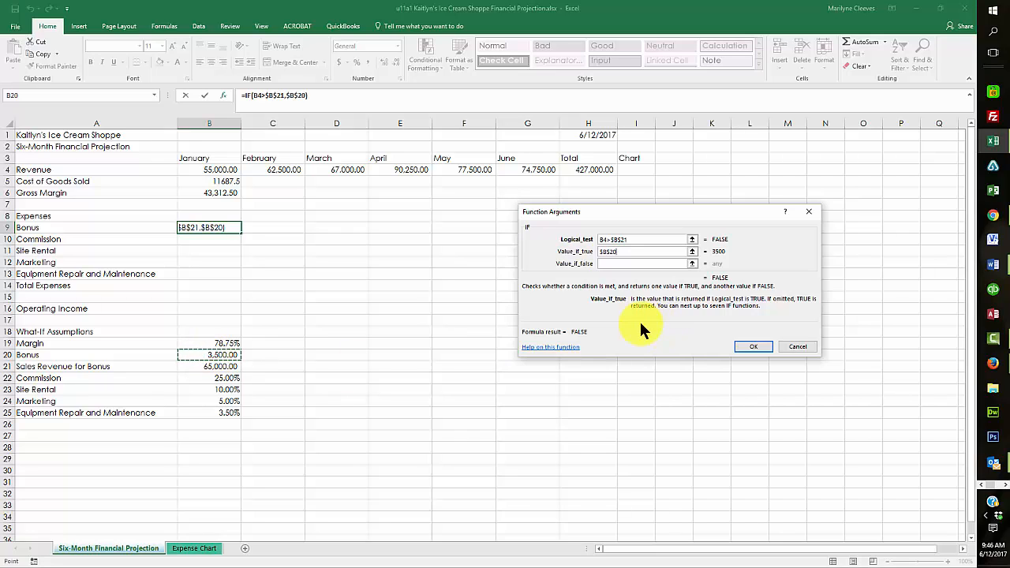
{"action": "left_click", "coordinate": [607, 264]}
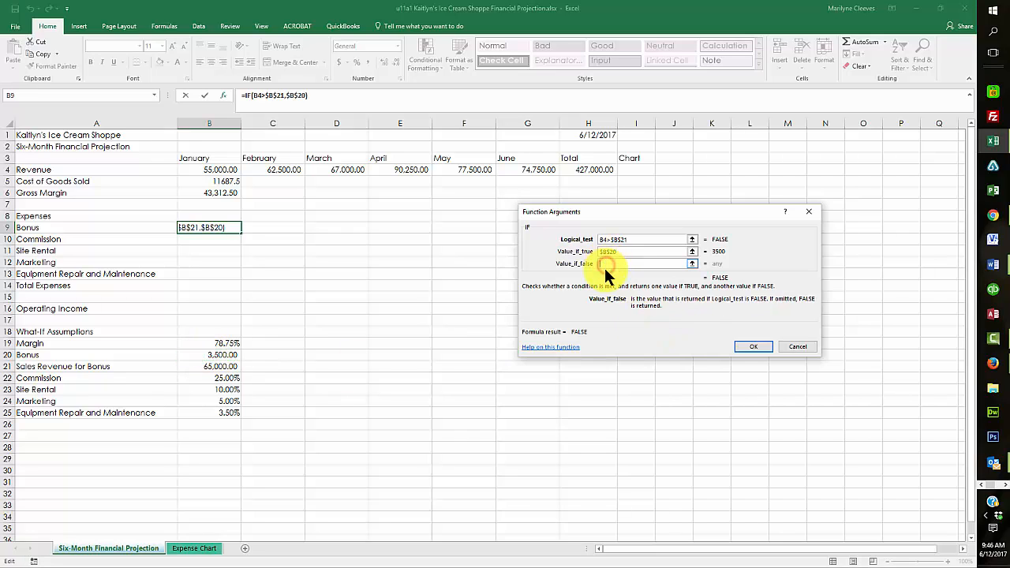
{"action": "type", "text": "0"}
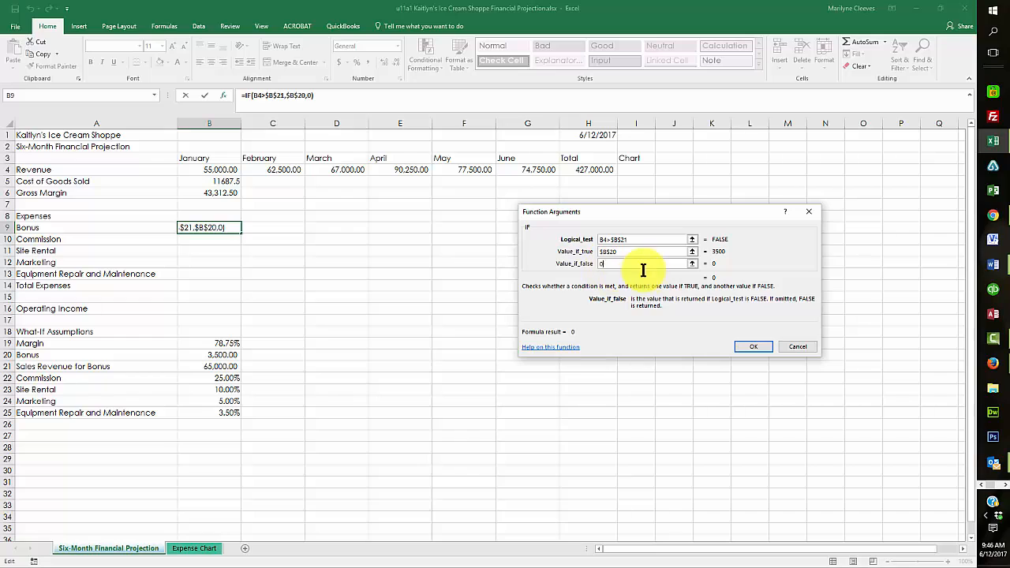
{"action": "left_click", "coordinate": [751, 346]}
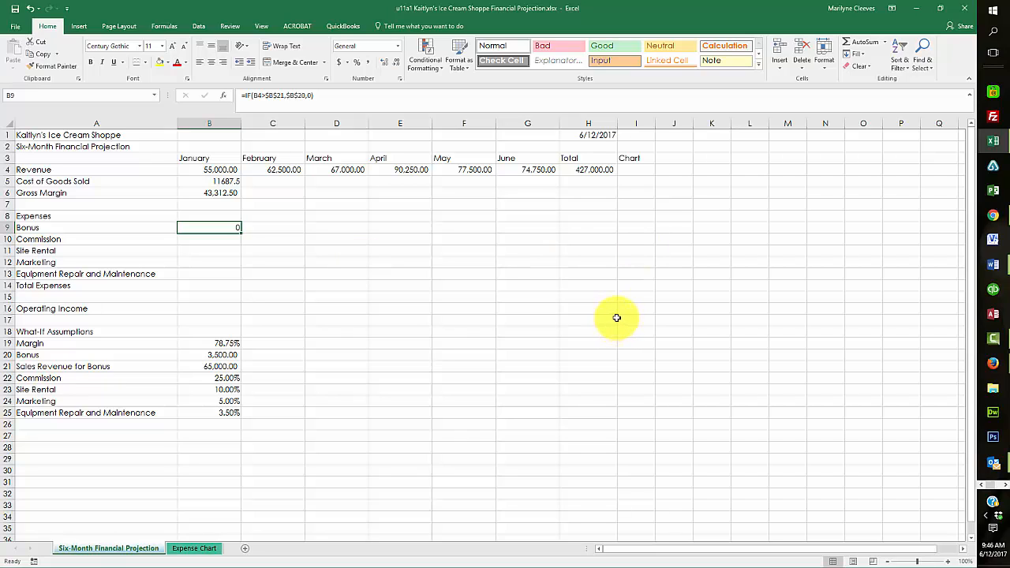
Step: Enter the January Commission formula =B4*$B$22 in B10, with the commission rate reference absolute
{"action": "left_click", "coordinate": [197, 241]}
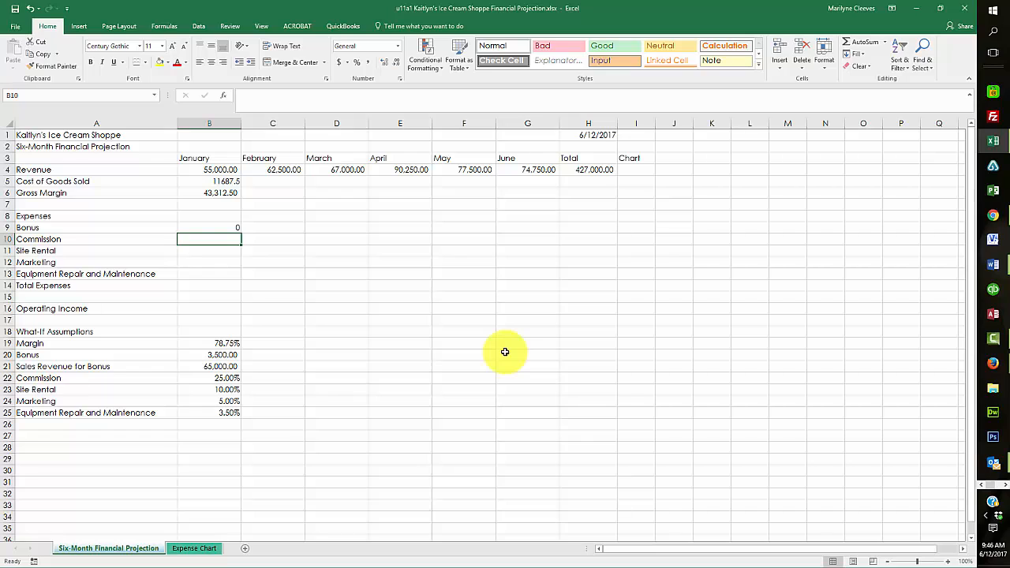
{"action": "type", "text": "="}
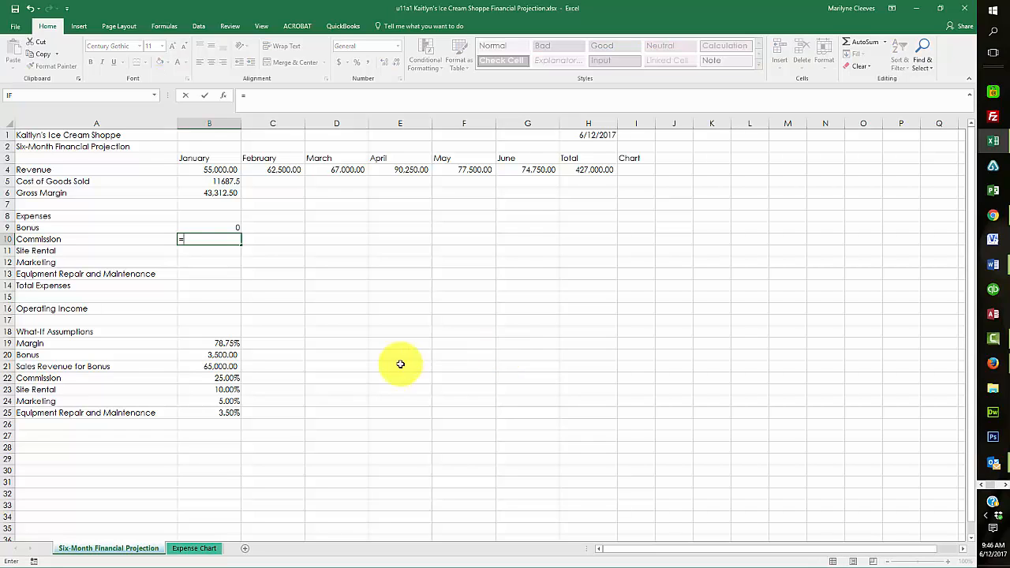
{"action": "left_click", "coordinate": [197, 169]}
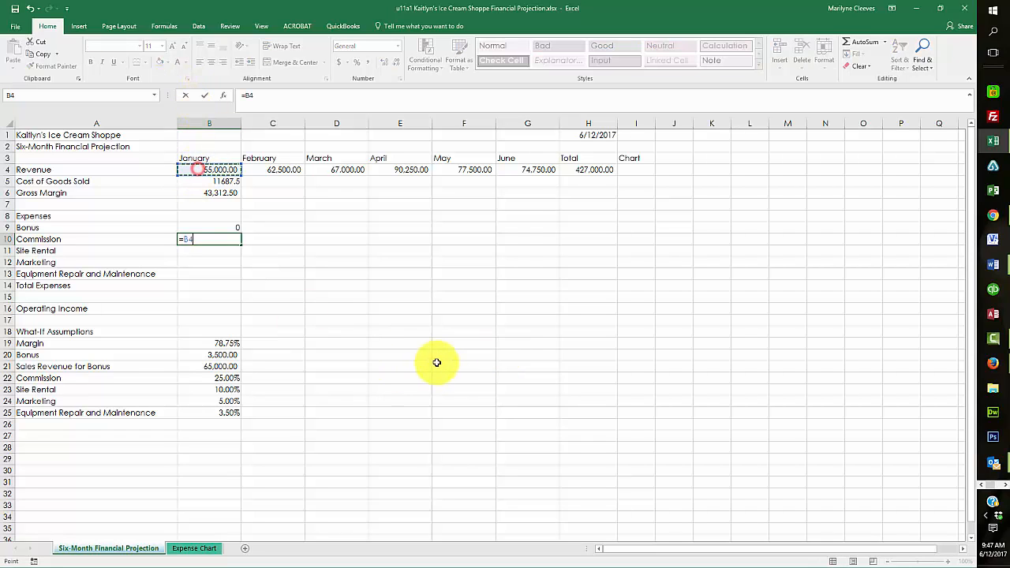
{"action": "type", "text": "*"}
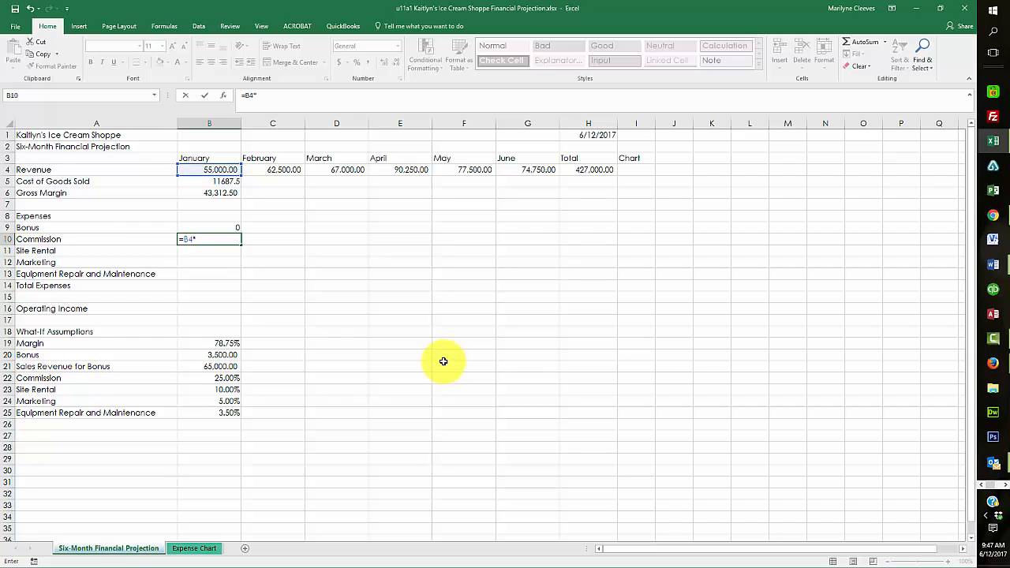
{"action": "left_click", "coordinate": [211, 378]}
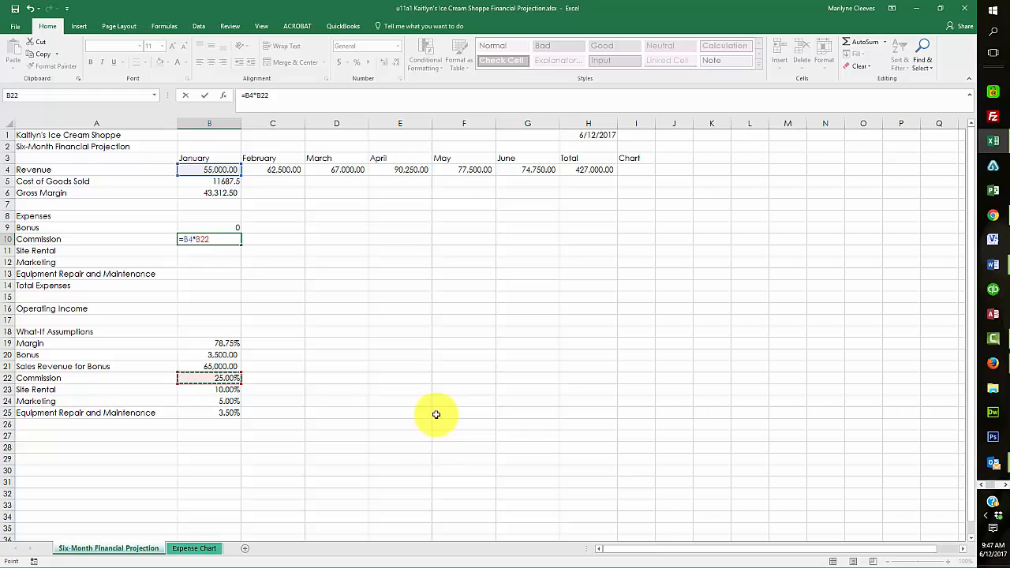
{"action": "key", "text": "Return"}
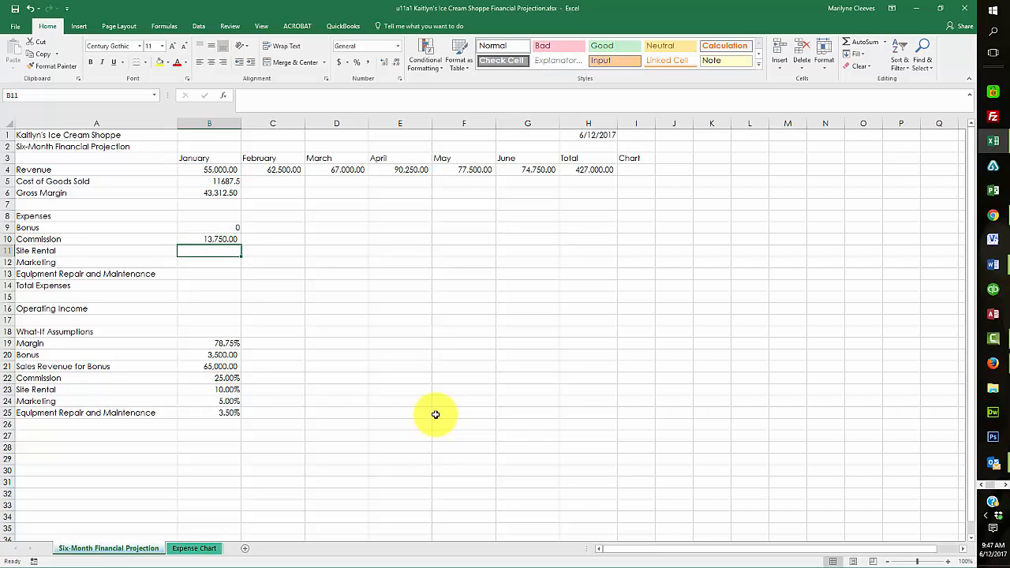
Step: Enter the January Site Rental formula =B4*$B$23 in B11, with the site rental rate reference absolute
{"action": "type", "text": "="}
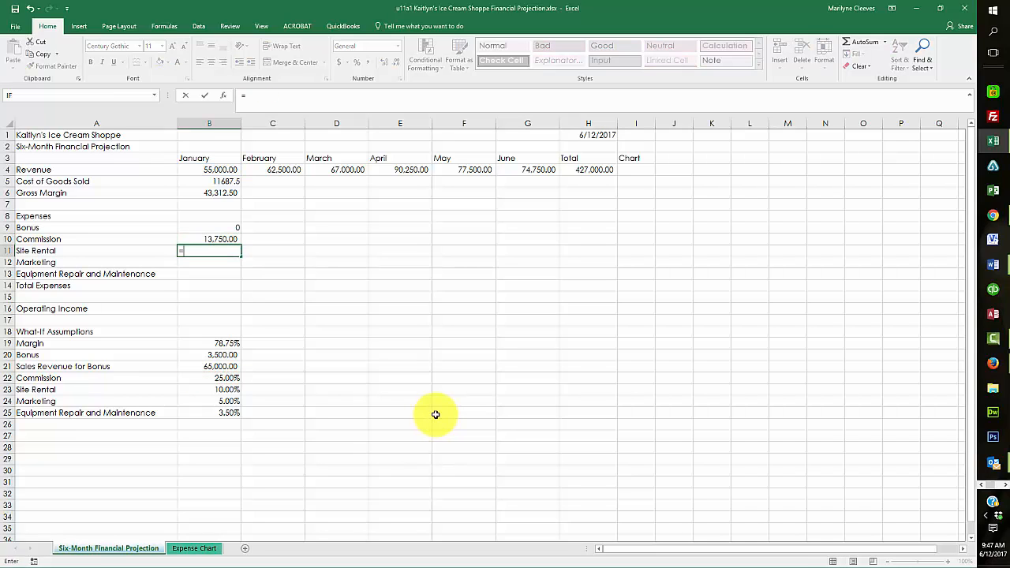
{"action": "left_click", "coordinate": [216, 169]}
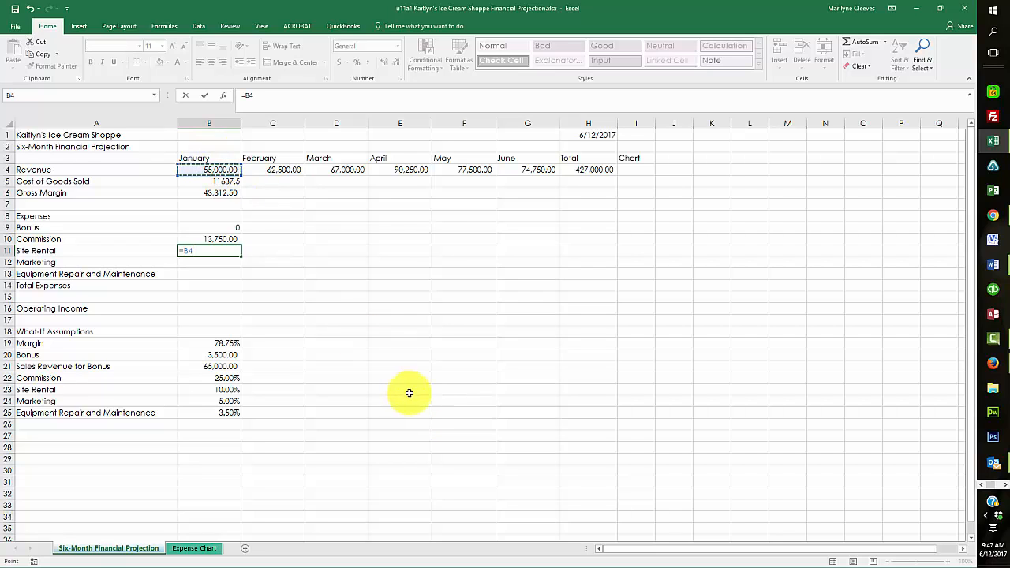
{"action": "type", "text": "*"}
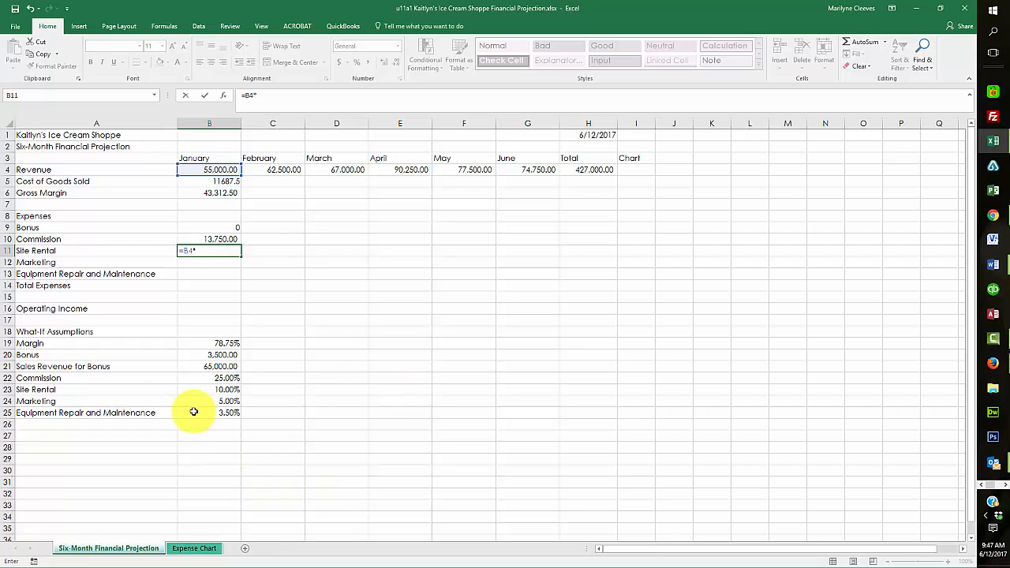
{"action": "left_click", "coordinate": [220, 389]}
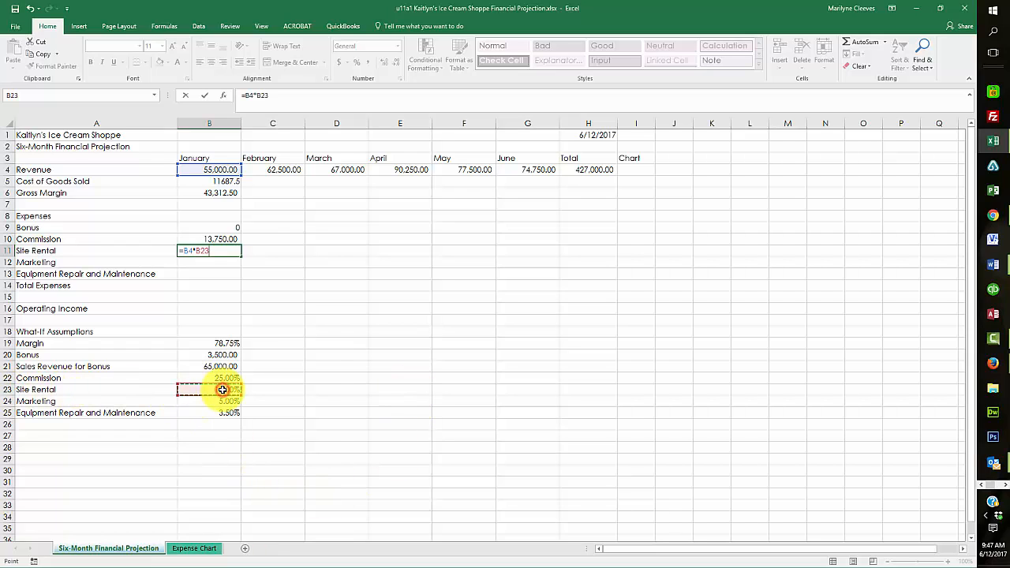
{"action": "key", "text": "F4"}
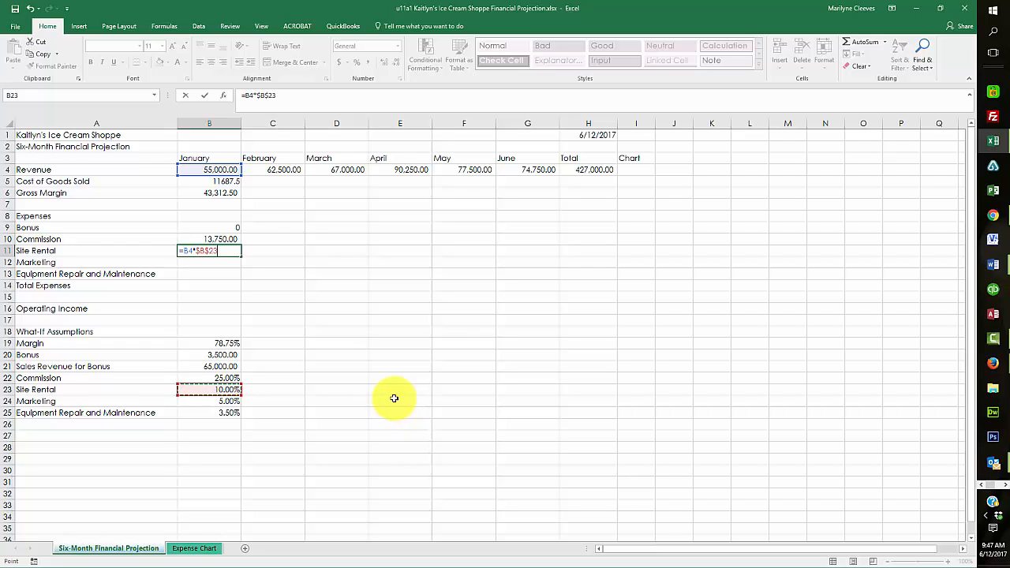
{"action": "key", "text": "Return"}
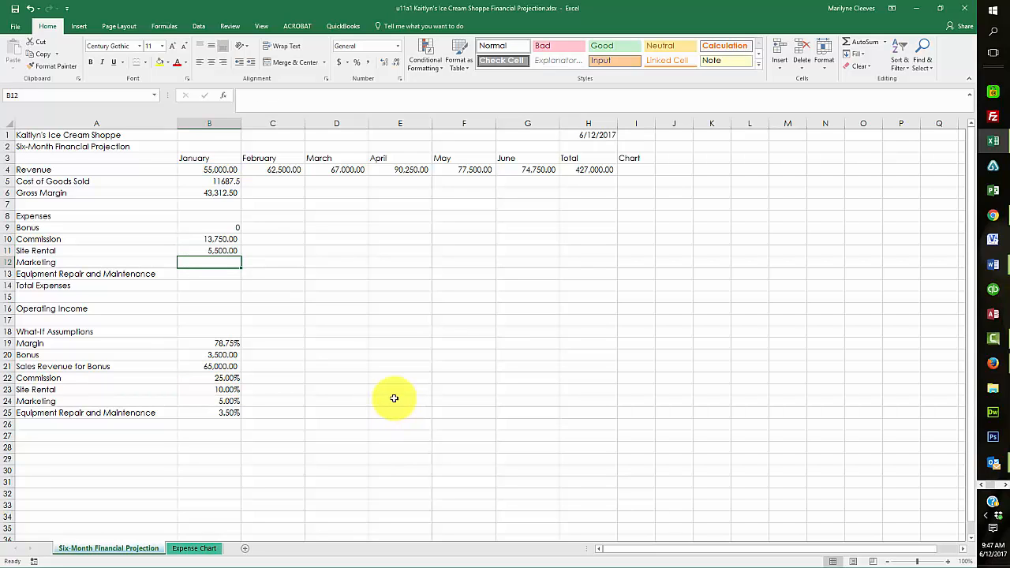
Step: Enter the January Marketing formula =B4*$B$24 in B12, with the marketing rate reference absolute
{"action": "type", "text": "="}
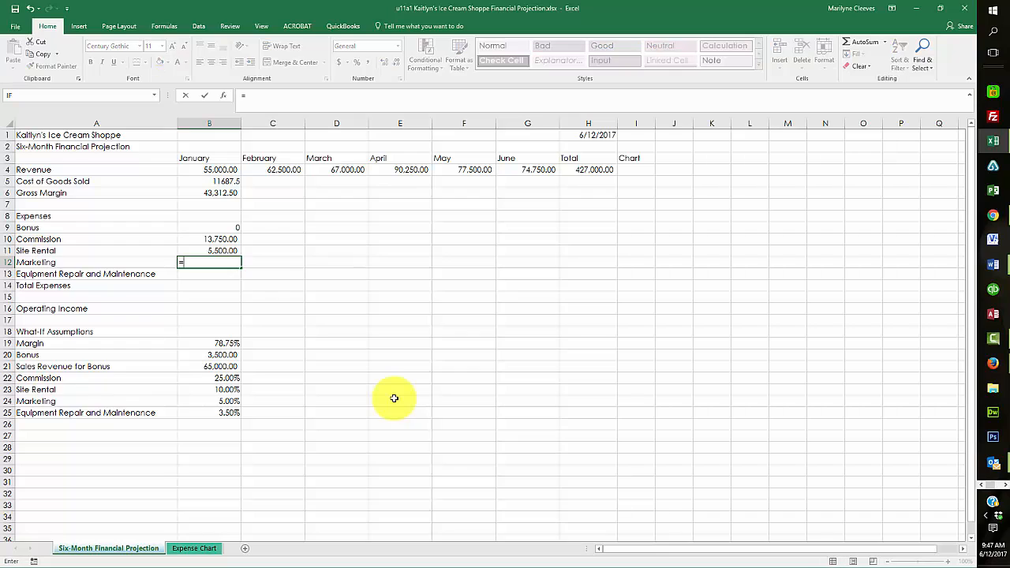
{"action": "left_click", "coordinate": [203, 168]}
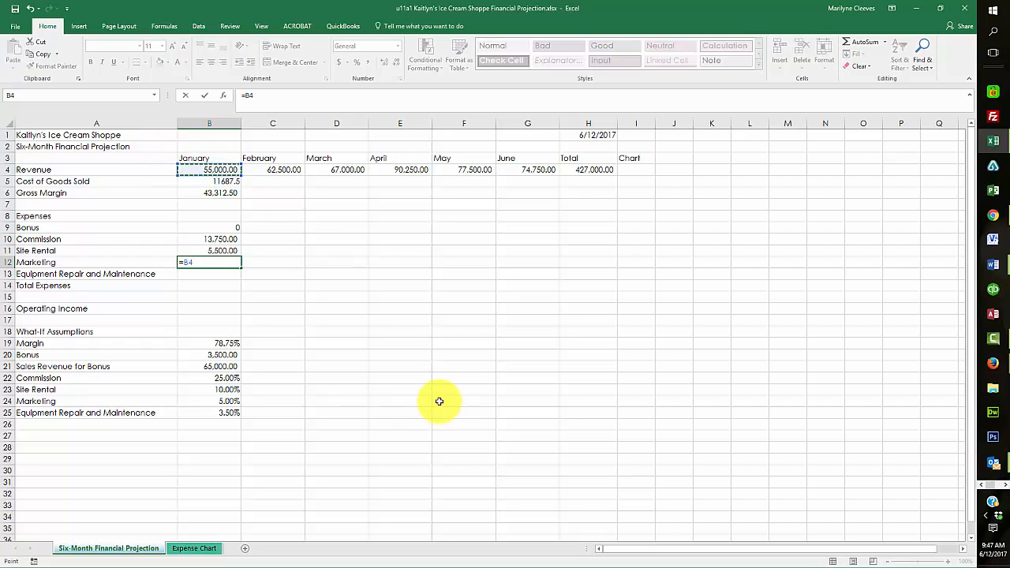
{"action": "type", "text": "*"}
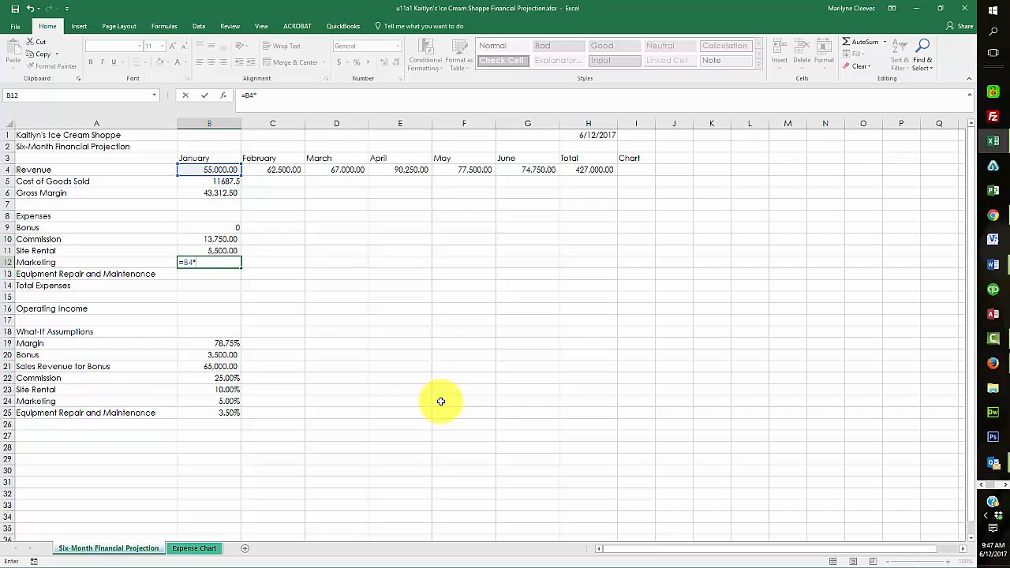
{"action": "left_click", "coordinate": [212, 400]}
{"action": "key", "text": "F4"}
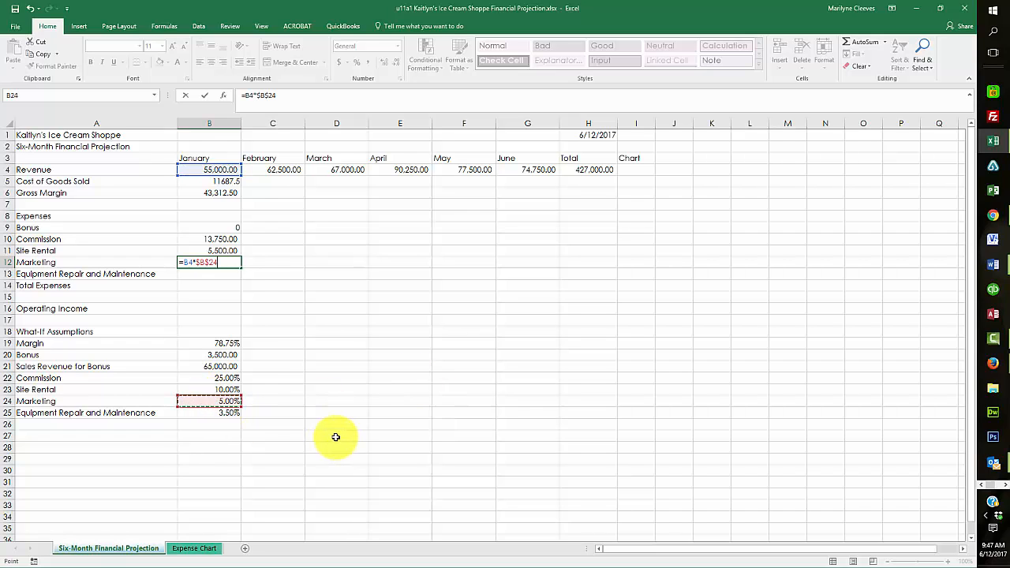
{"action": "key", "text": "Return"}
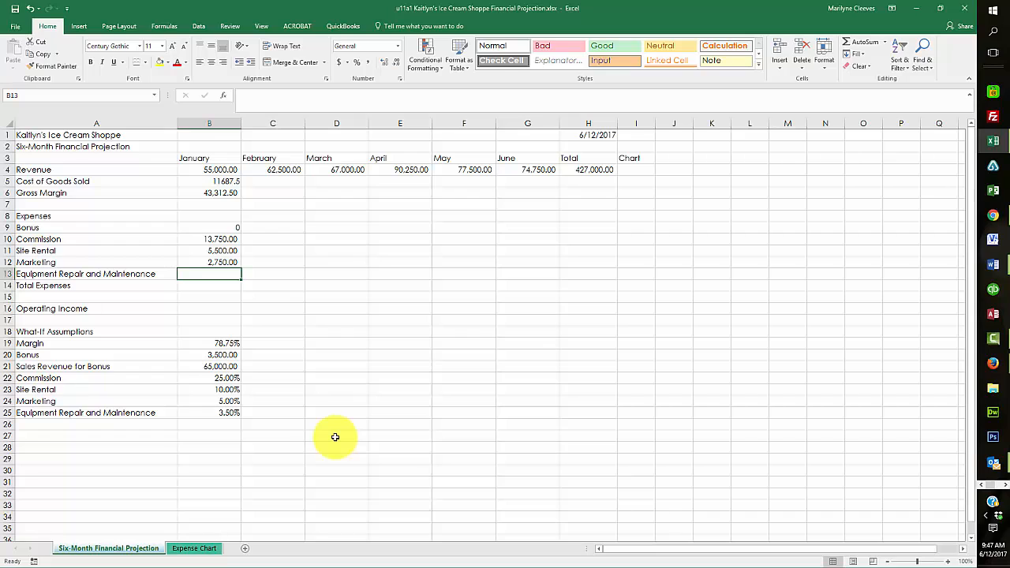
Step: Enter the January Equipment Repair and Maintenance formula =B4*$B$25 in B13, with the rate reference absolute
{"action": "type", "text": "="}
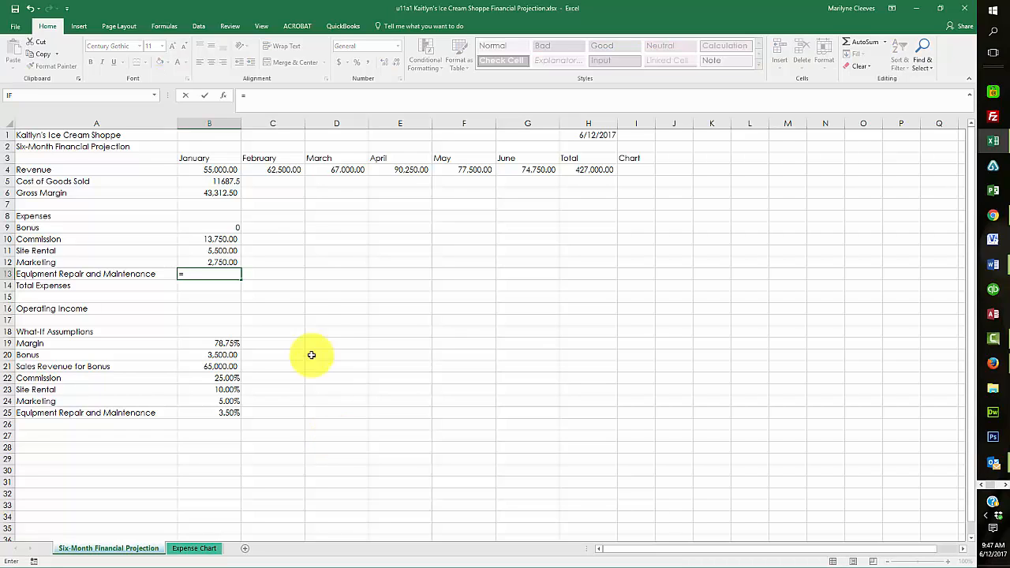
{"action": "left_click", "coordinate": [202, 171]}
{"action": "type", "text": "*"}
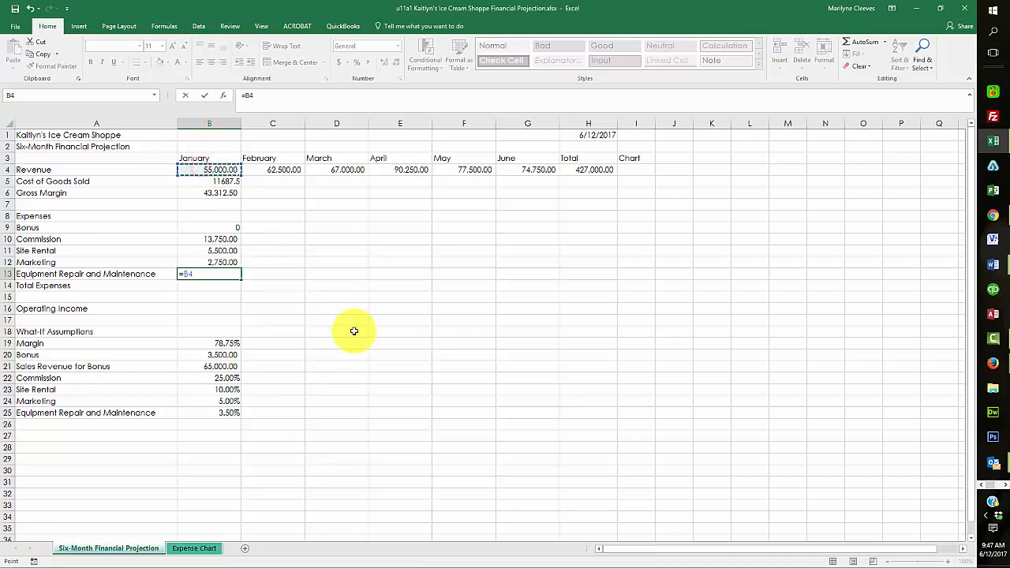
{"action": "left_click", "coordinate": [214, 413]}
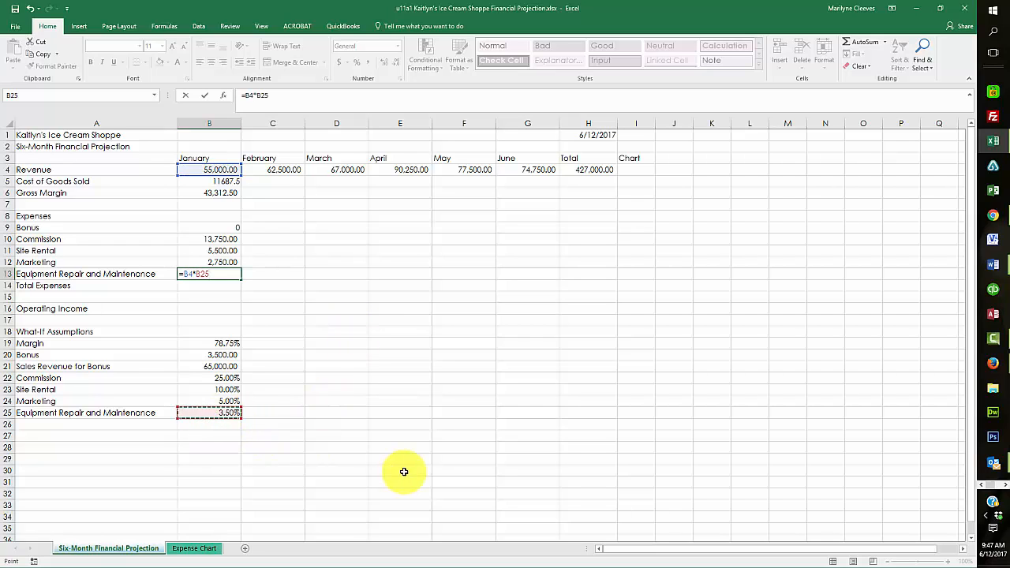
{"action": "key", "text": "Return"}
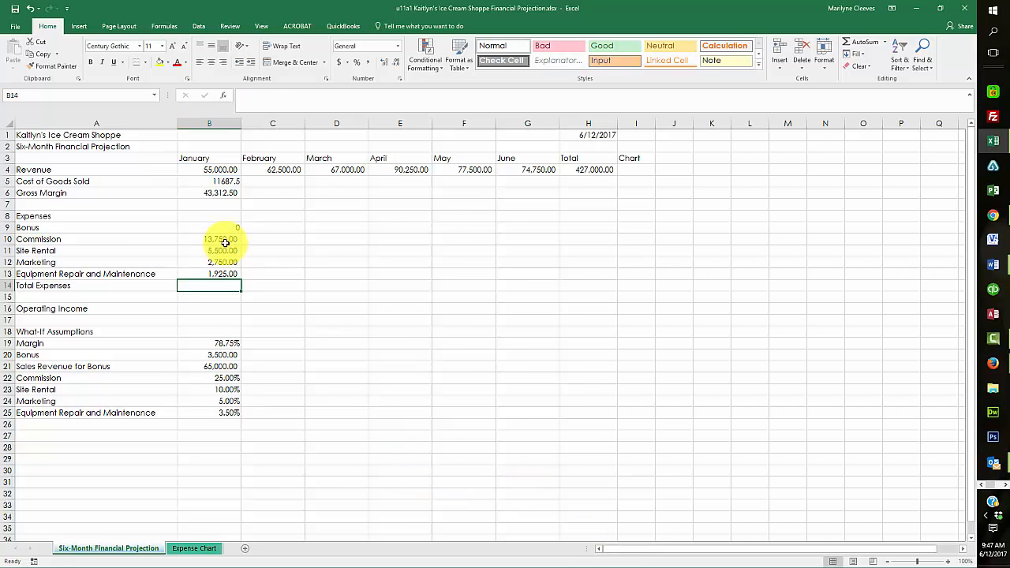
Step: Sum January's expenses B9:B13 in Total Expenses cell B14, and calculate January's Operating Income in B16 as =B6-B14
{"action": "left_click", "coordinate": [856, 41]}
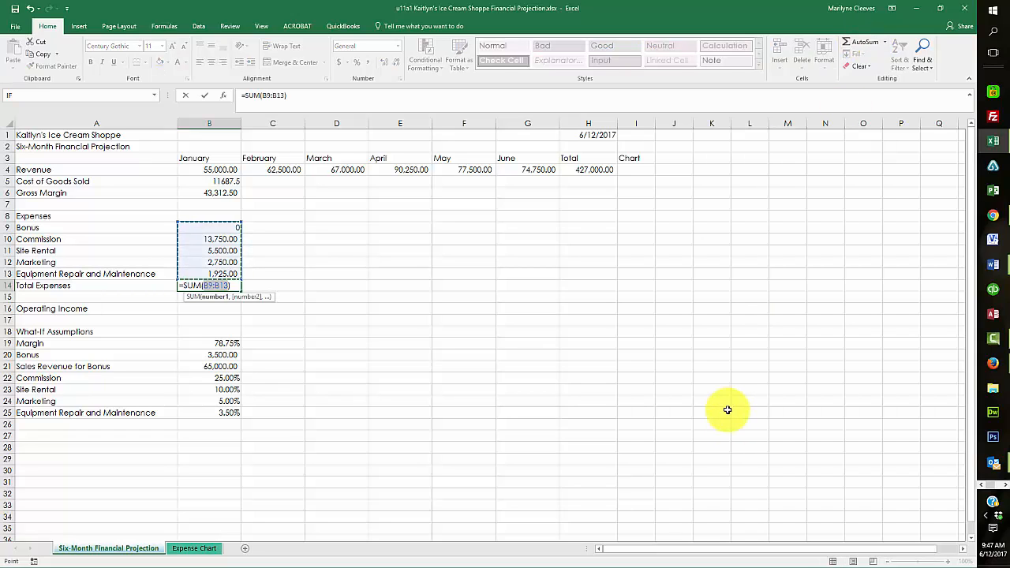
{"action": "key", "text": "Return"}
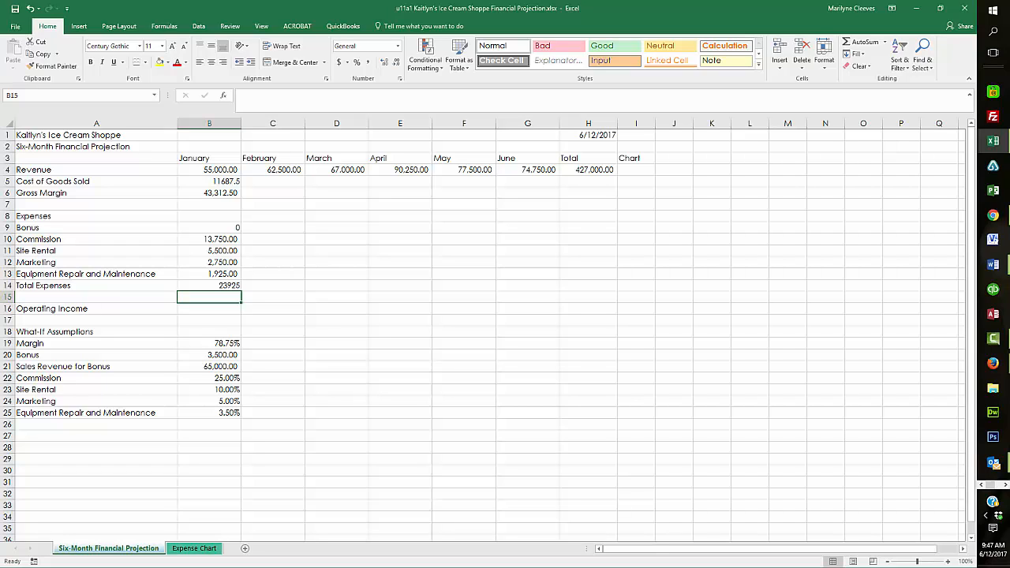
{"action": "left_click", "coordinate": [221, 312]}
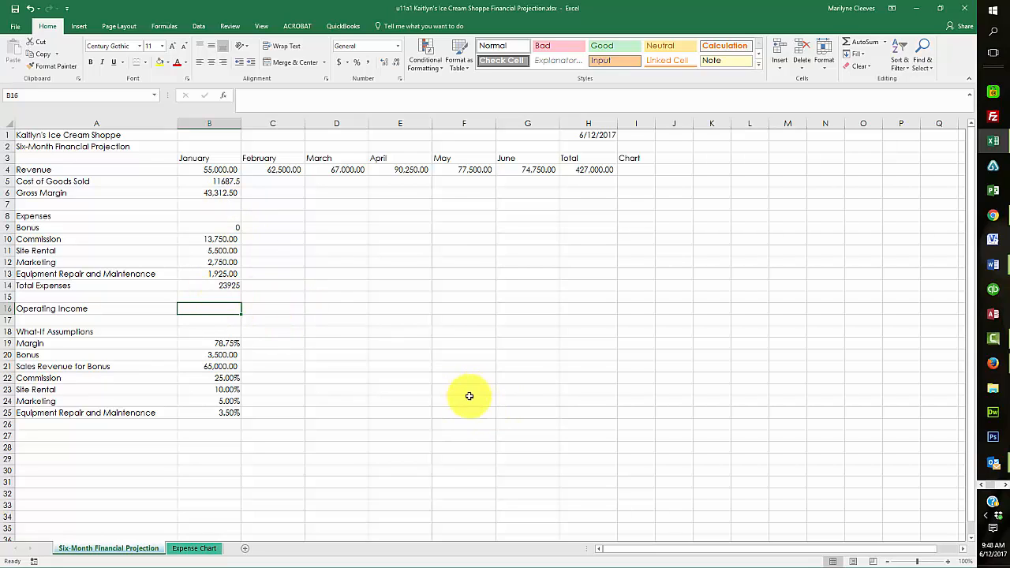
{"action": "type", "text": "="}
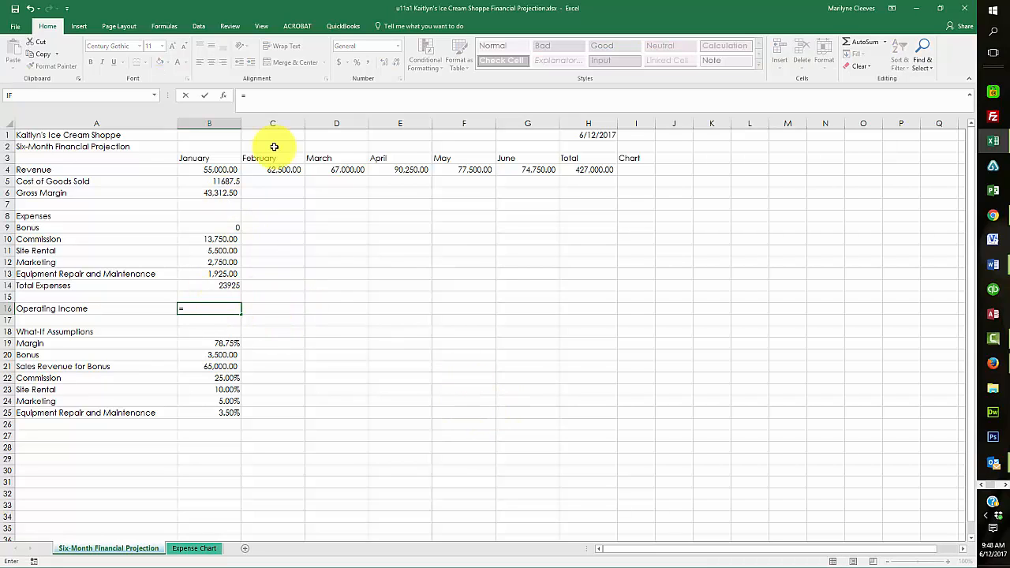
{"action": "left_click", "coordinate": [210, 194]}
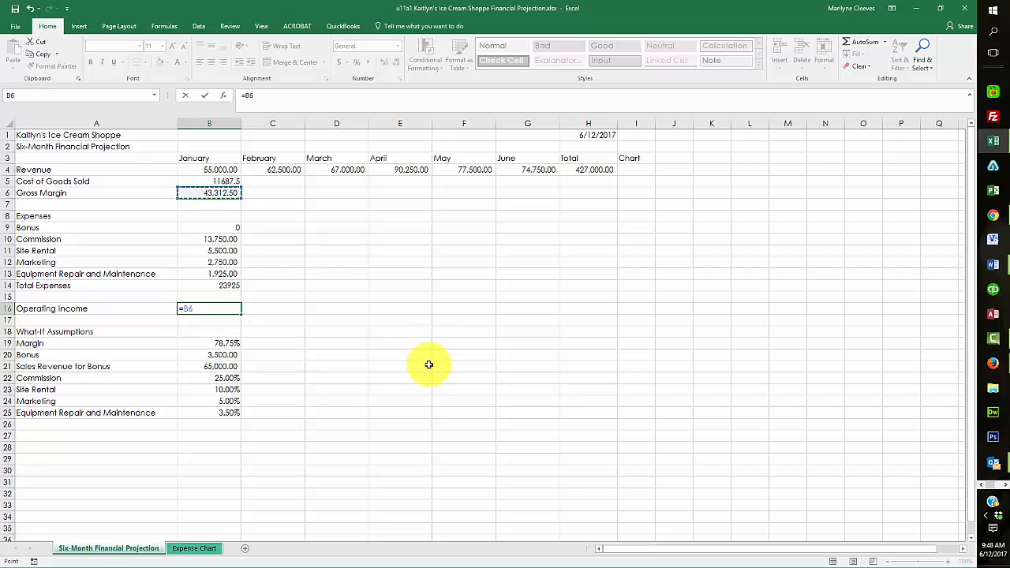
{"action": "left_click", "coordinate": [207, 286]}
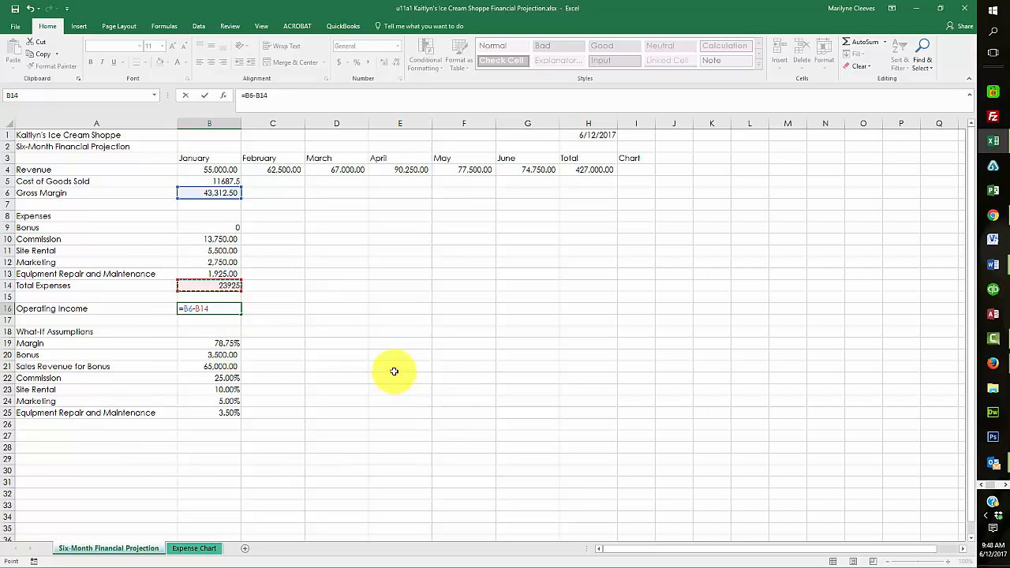
{"action": "key", "text": "Return"}
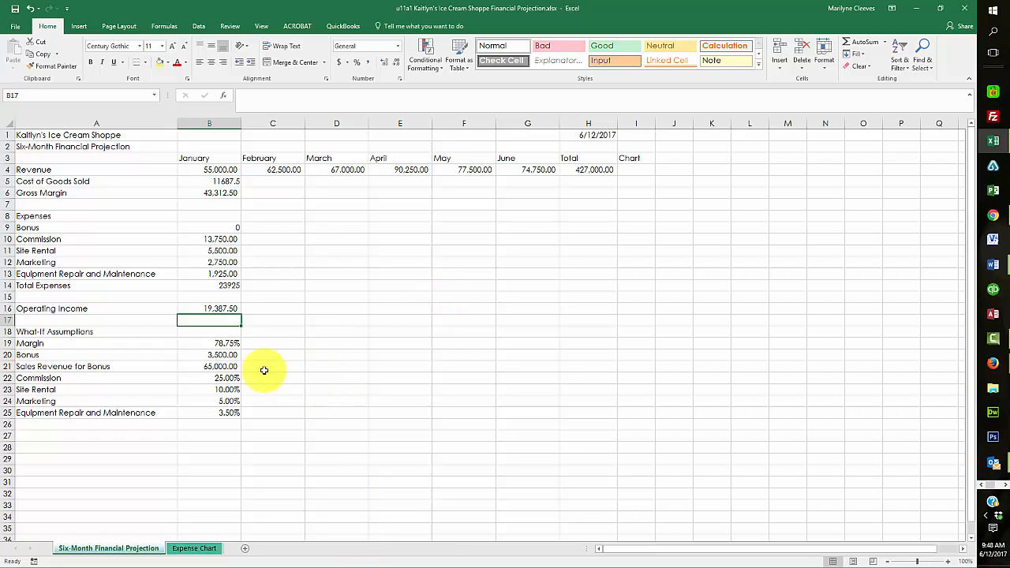
Step: Apply the comma number style to January's figures B5:B16, and the dollar accounting format to Operating Income in B16
{"action": "left_click_drag", "start_coordinate": [200, 185], "coordinate": [219, 308]}
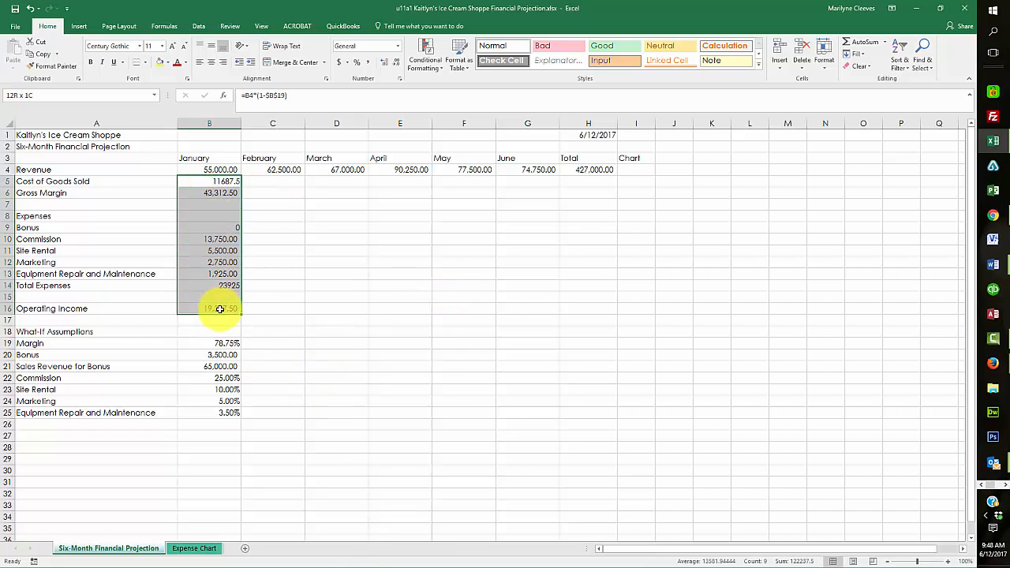
{"action": "left_click", "coordinate": [366, 62]}
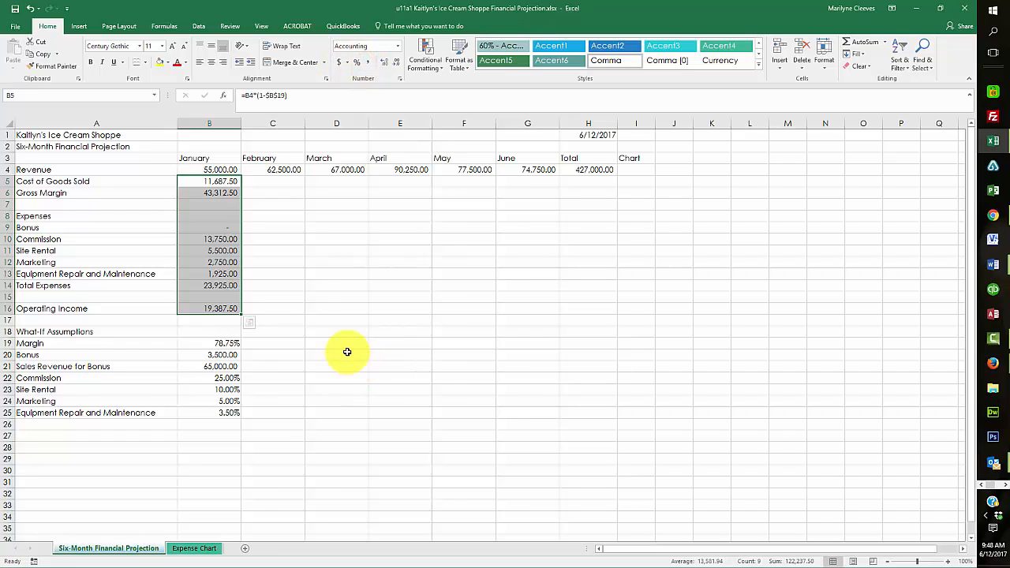
{"action": "left_click", "coordinate": [219, 310]}
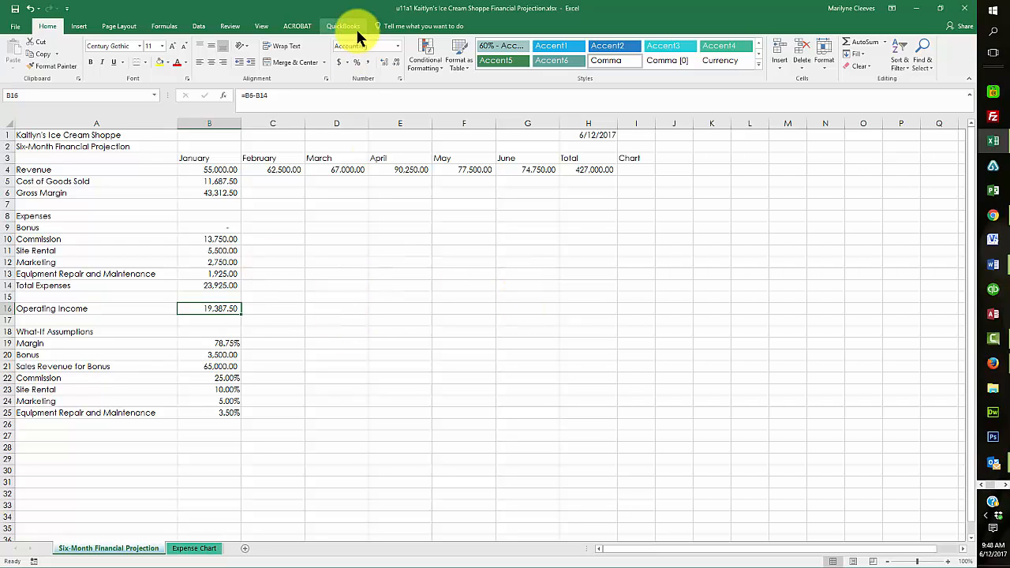
{"action": "left_click", "coordinate": [337, 63]}
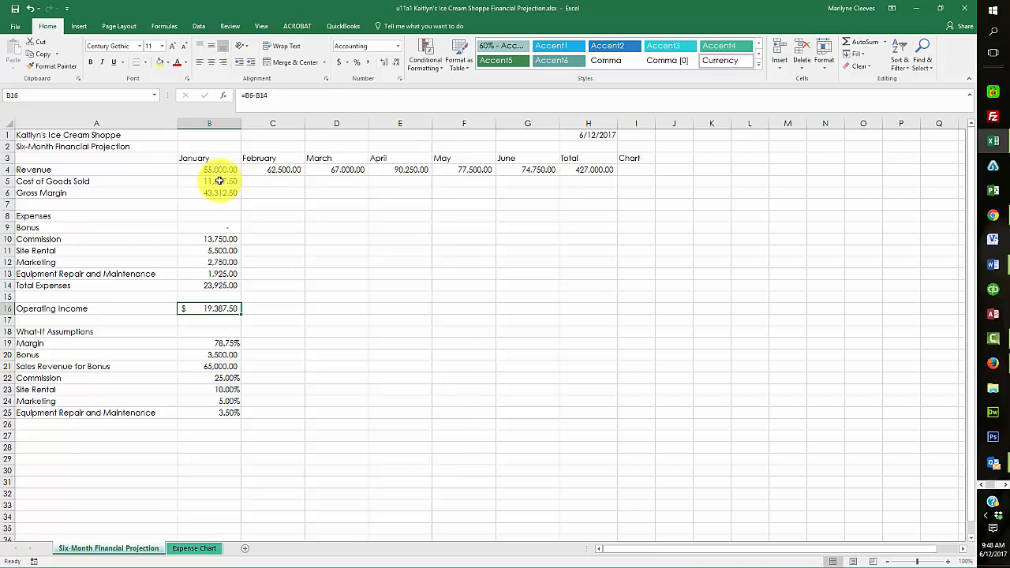
Step: Fill the January formulas in B5:B16 across the monthly columns through June
{"action": "left_click_drag", "start_coordinate": [216, 181], "coordinate": [225, 308]}
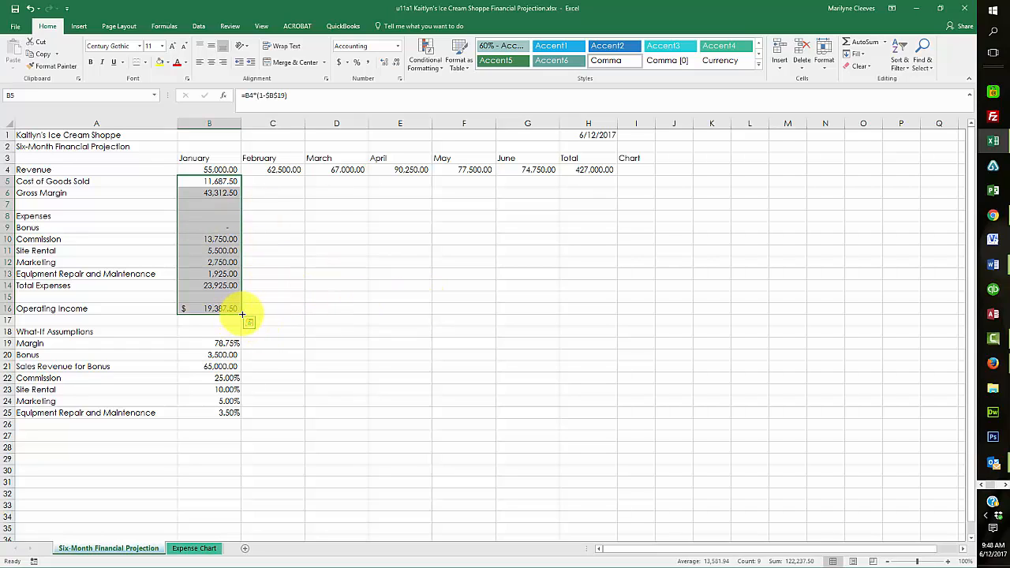
{"action": "left_click_drag", "start_coordinate": [243, 313], "coordinate": [539, 310]}
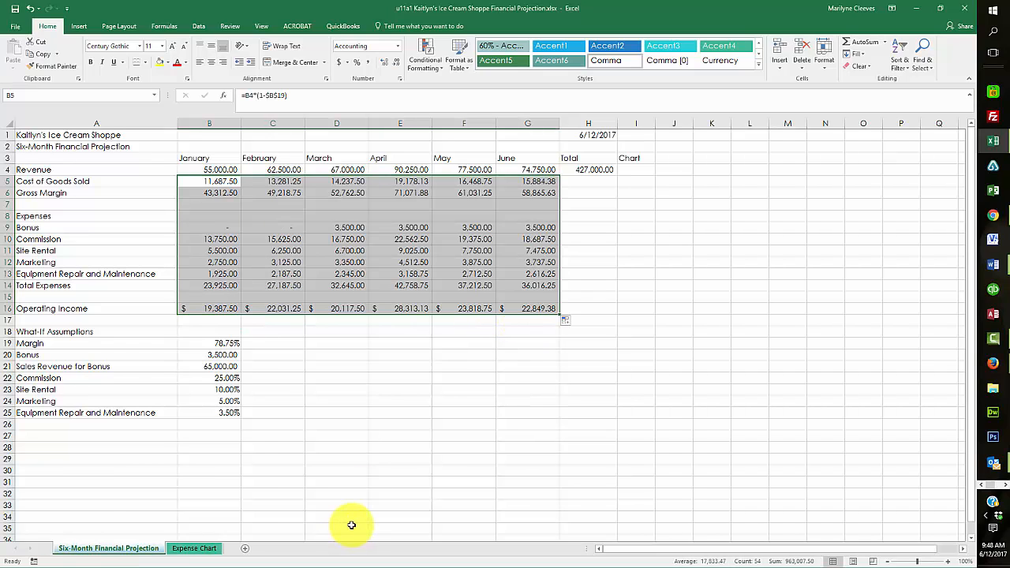
Step: Total January to June Revenue in H4 with =SUM(B4:G4) and fill the formula down through Operating Income in H16
{"action": "left_click", "coordinate": [582, 169]}
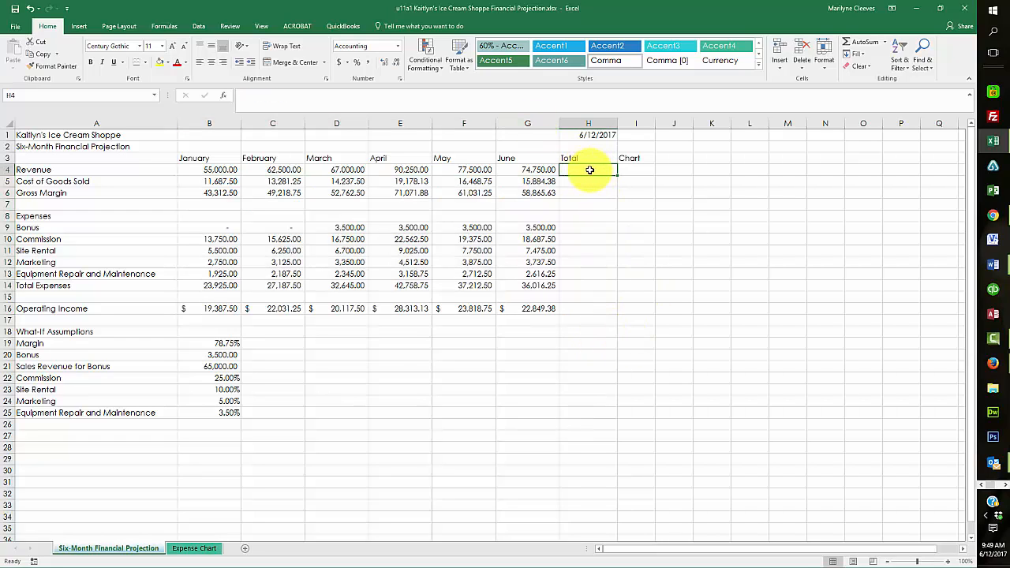
{"action": "left_click", "coordinate": [867, 38]}
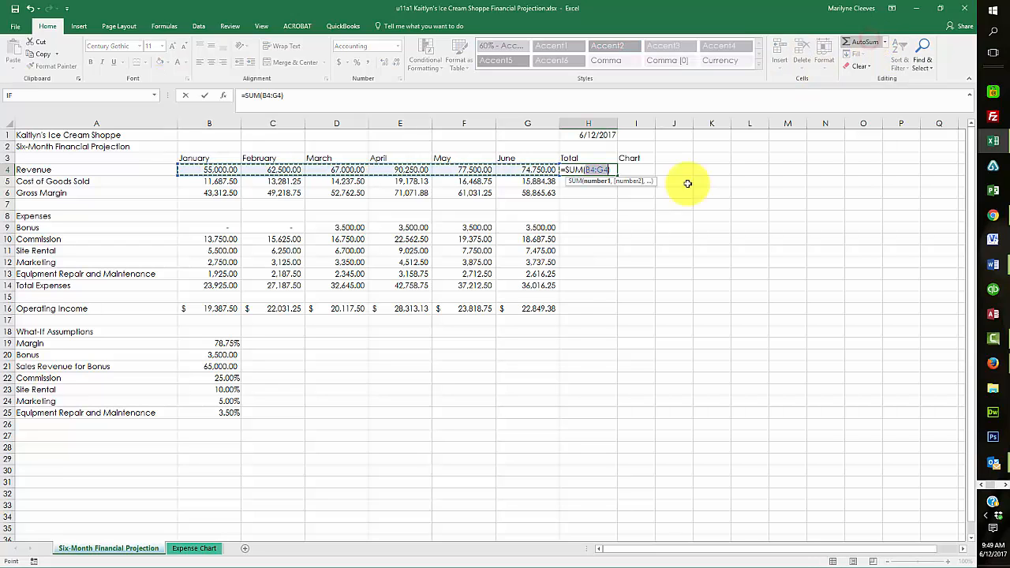
{"action": "key", "text": "Return"}
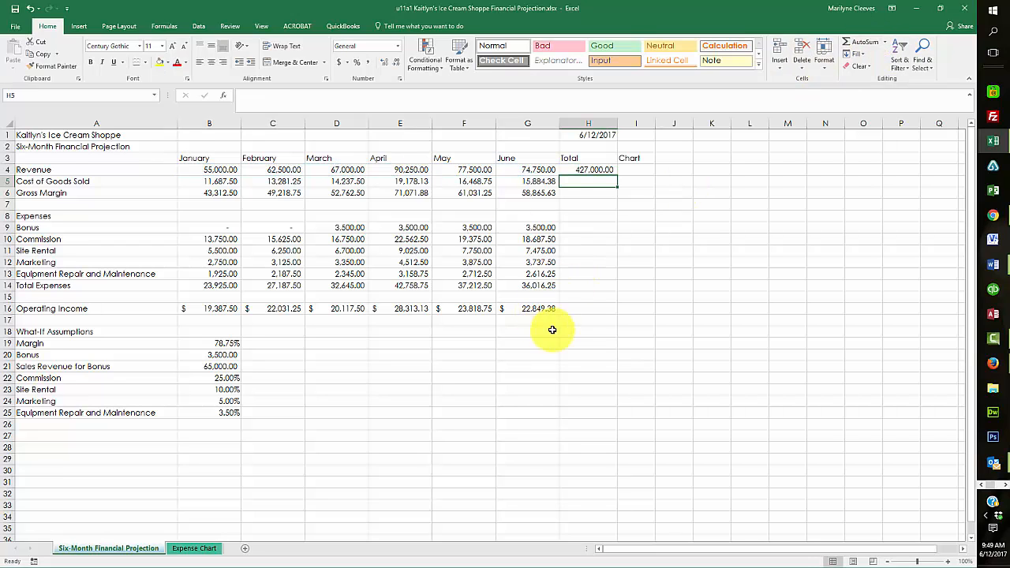
{"action": "left_click", "coordinate": [603, 170]}
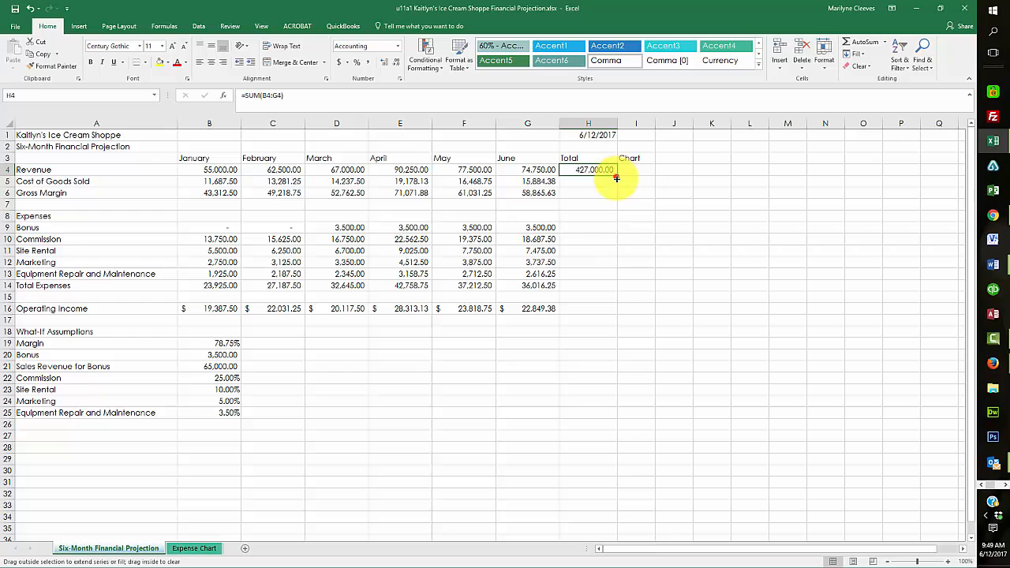
{"action": "left_click_drag", "start_coordinate": [616, 179], "coordinate": [623, 316]}
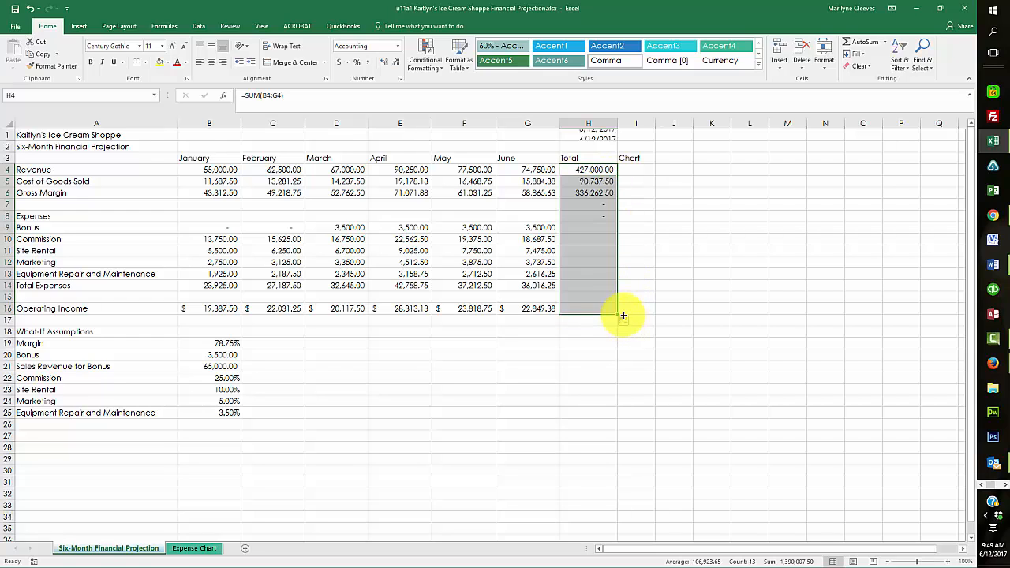
Step: Delete the unneeded total formulas from H7, H8 and H15 in the blank and heading rows
{"action": "left_click", "coordinate": [584, 209]}
{"action": "key", "text": "Delete"}
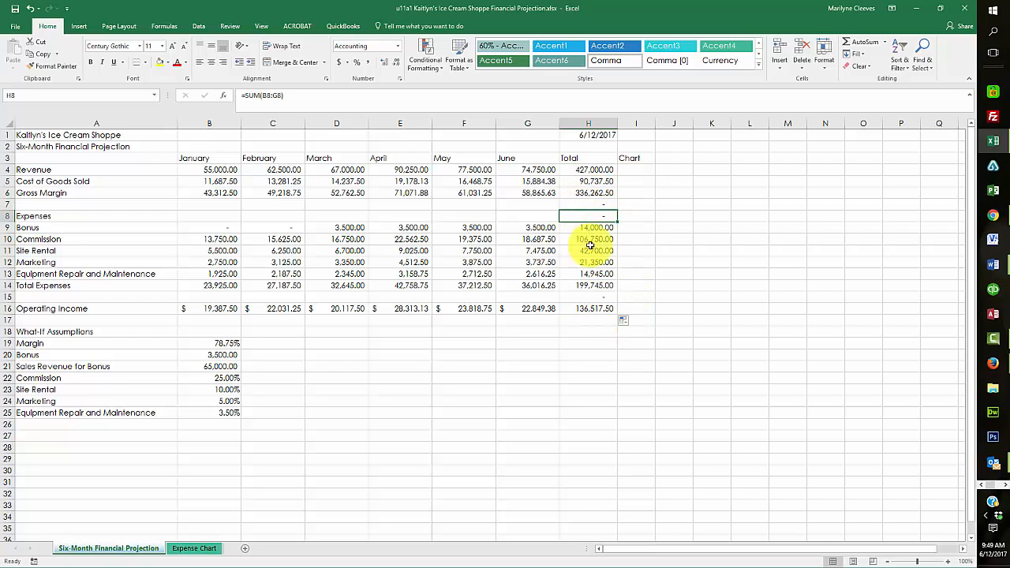
{"action": "left_click", "coordinate": [589, 203]}
{"action": "key", "text": "Delete"}
{"action": "left_click", "coordinate": [592, 295]}
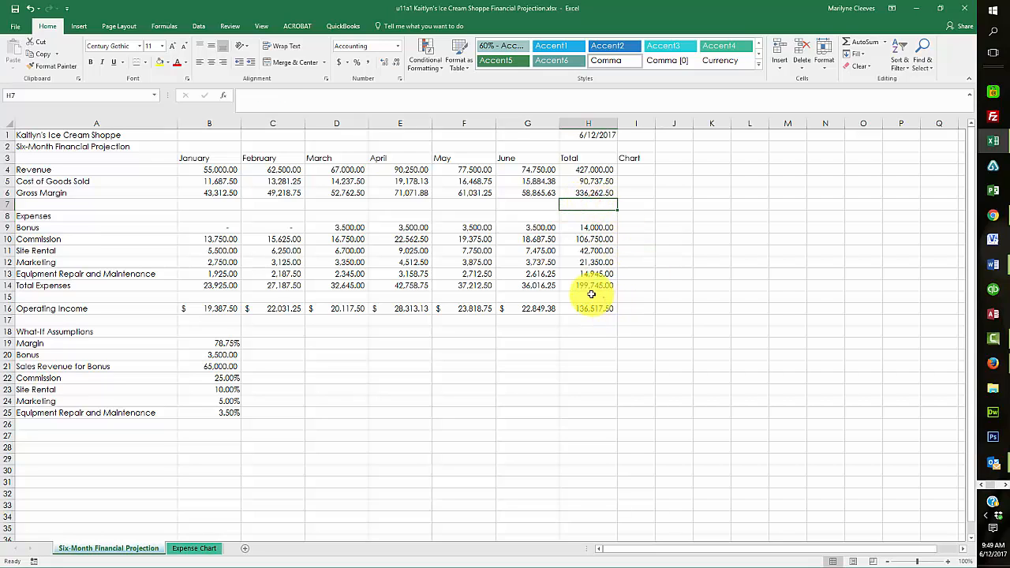
{"action": "key", "text": "Delete"}
{"action": "left_click", "coordinate": [560, 409]}
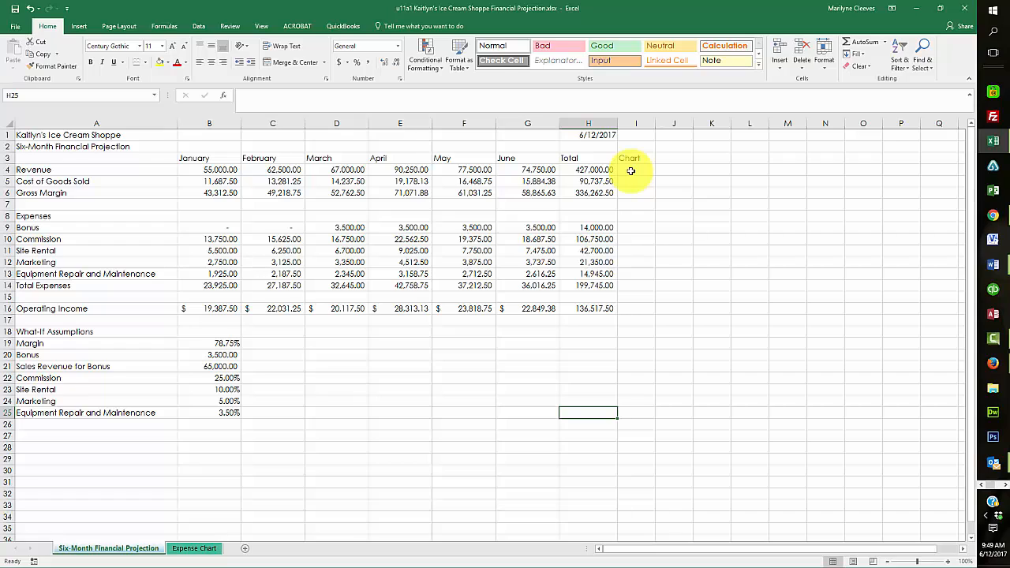
Step: Apply the dollar accounting format to the Total column figures H4:H16
{"action": "left_click_drag", "start_coordinate": [591, 169], "coordinate": [597, 308]}
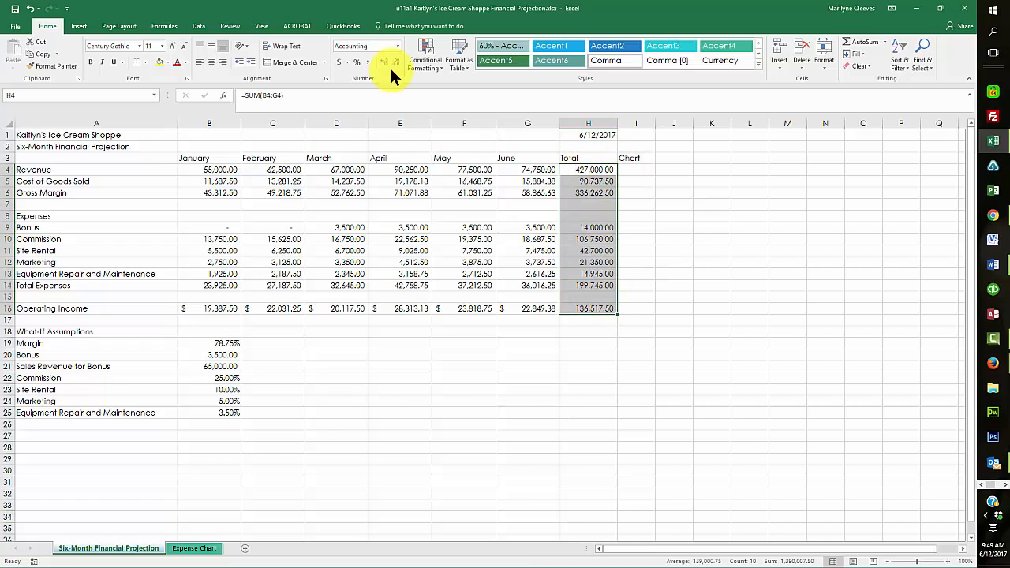
{"action": "left_click", "coordinate": [340, 64]}
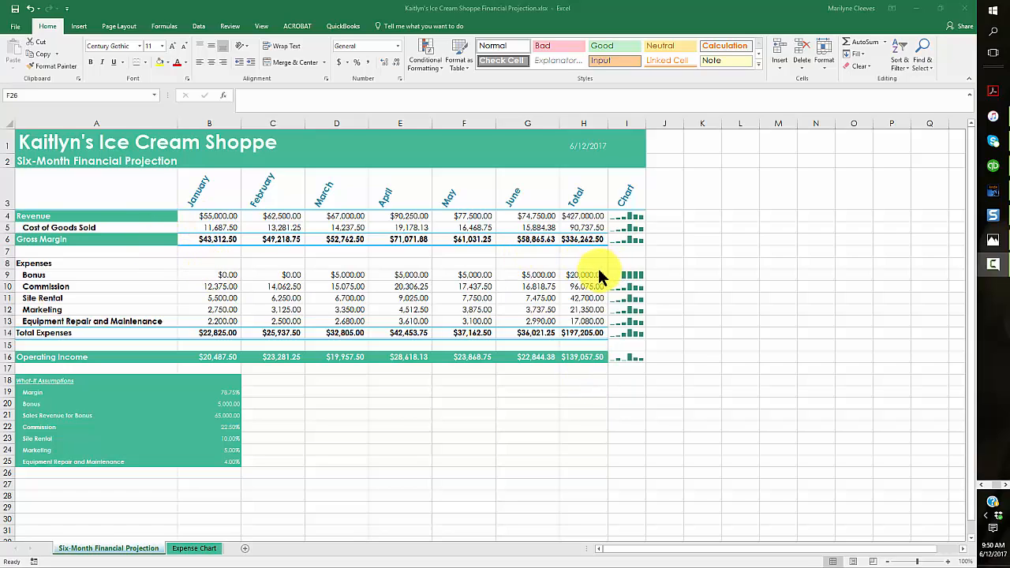
Step: Check the number formats in the finished Kaitlyn's Ice Cream Shoppe workbook and return to the u11a1 working file
{"action": "left_click", "coordinate": [262, 27]}
{"action": "left_click", "coordinate": [501, 70]}
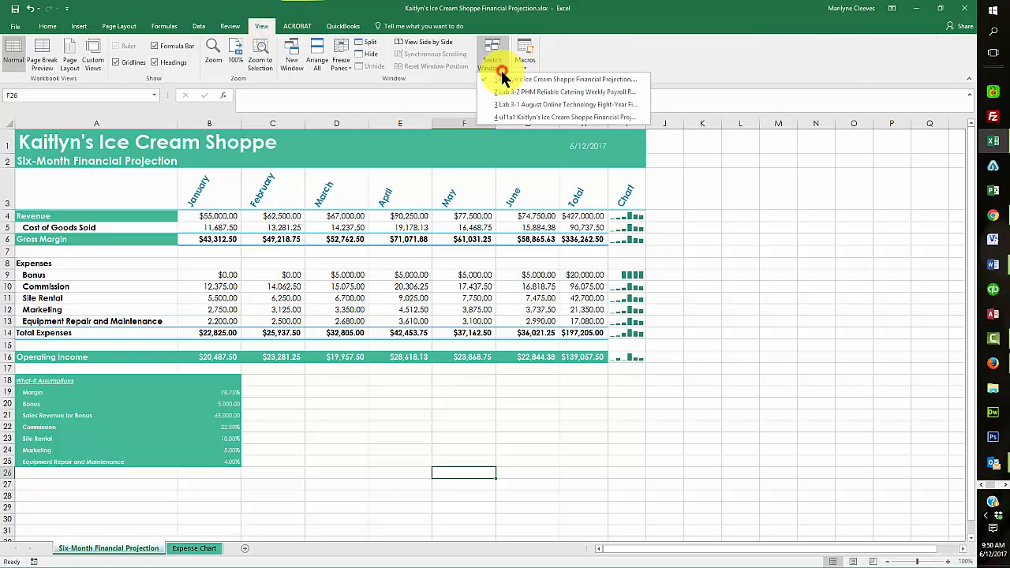
{"action": "left_click", "coordinate": [532, 117]}
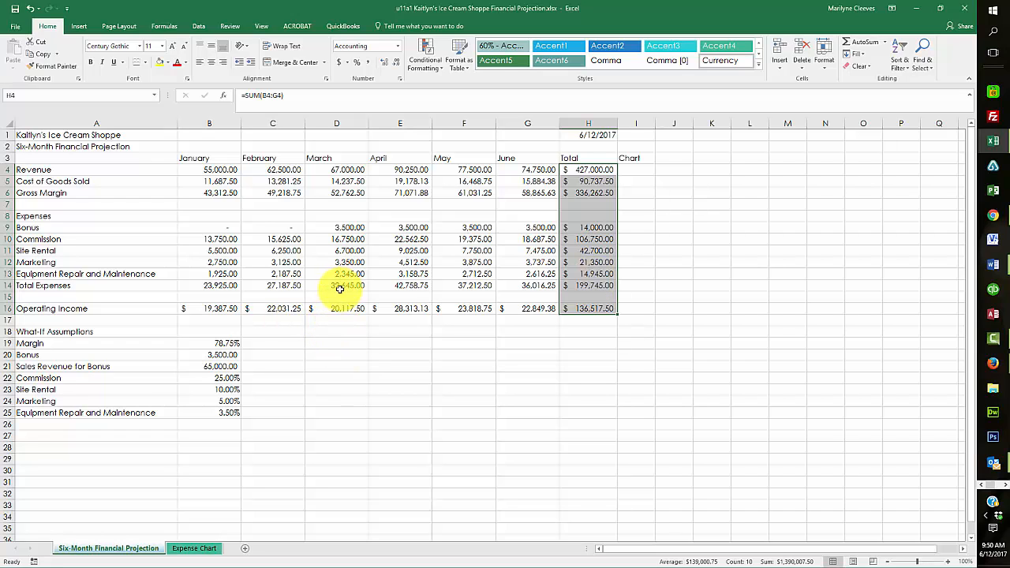
Step: Clear the formats from the Total column cells H4:H16, keeping their formulas
{"action": "left_click_drag", "start_coordinate": [209, 169], "coordinate": [592, 308]}
{"action": "left_click", "coordinate": [869, 67]}
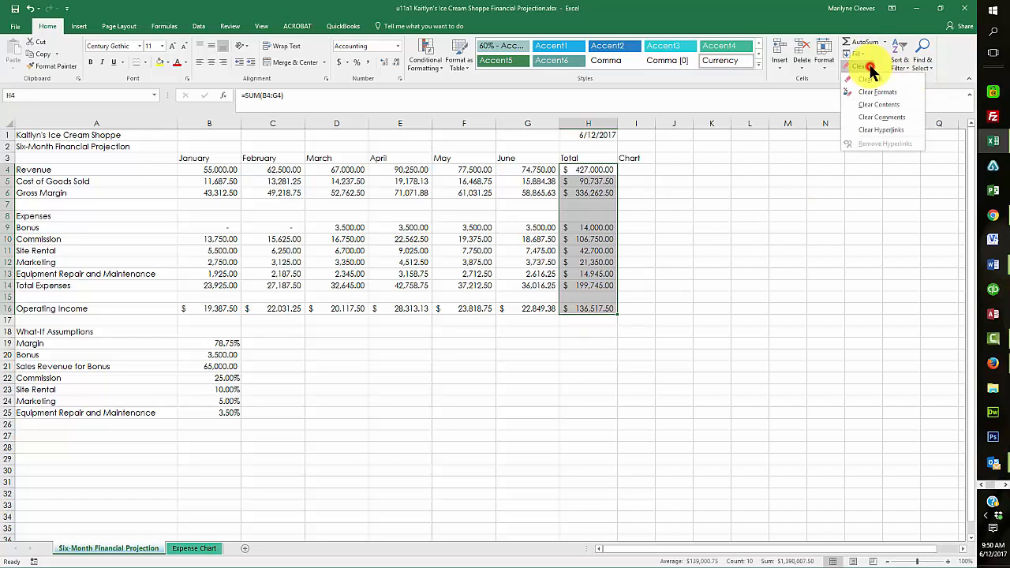
{"action": "left_click", "coordinate": [882, 93]}
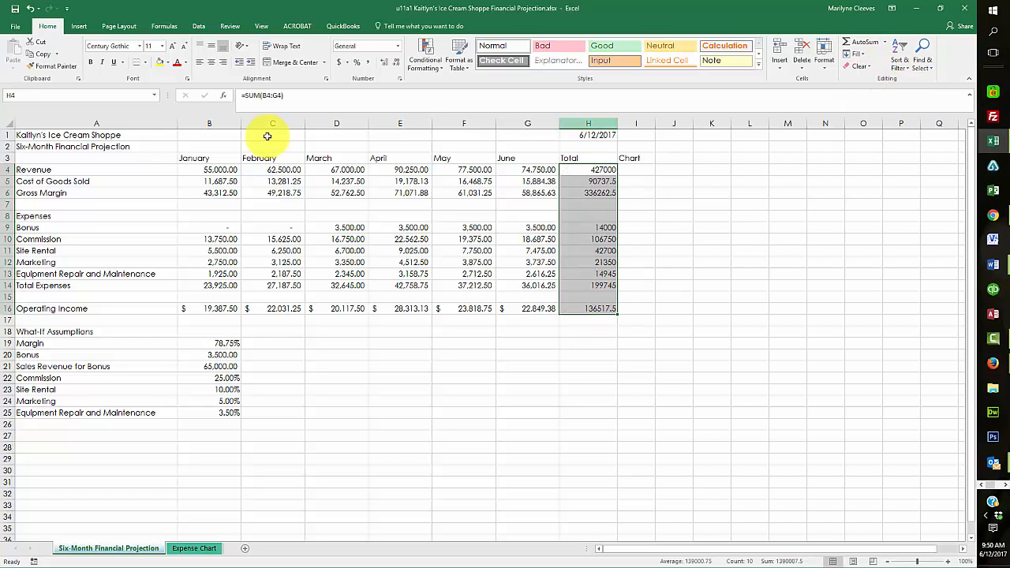
Step: Format the Revenue row B4:H4 as Currency with two decimal places and the $ symbol
{"action": "left_click", "coordinate": [206, 169]}
{"action": "left_click_drag", "start_coordinate": [230, 169], "coordinate": [550, 161]}
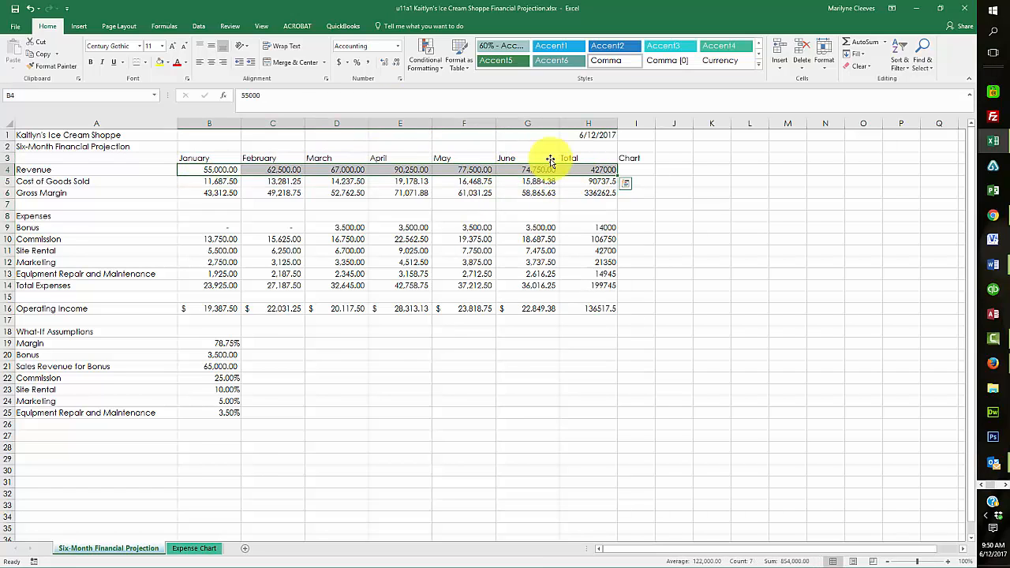
{"action": "left_click", "coordinate": [399, 78]}
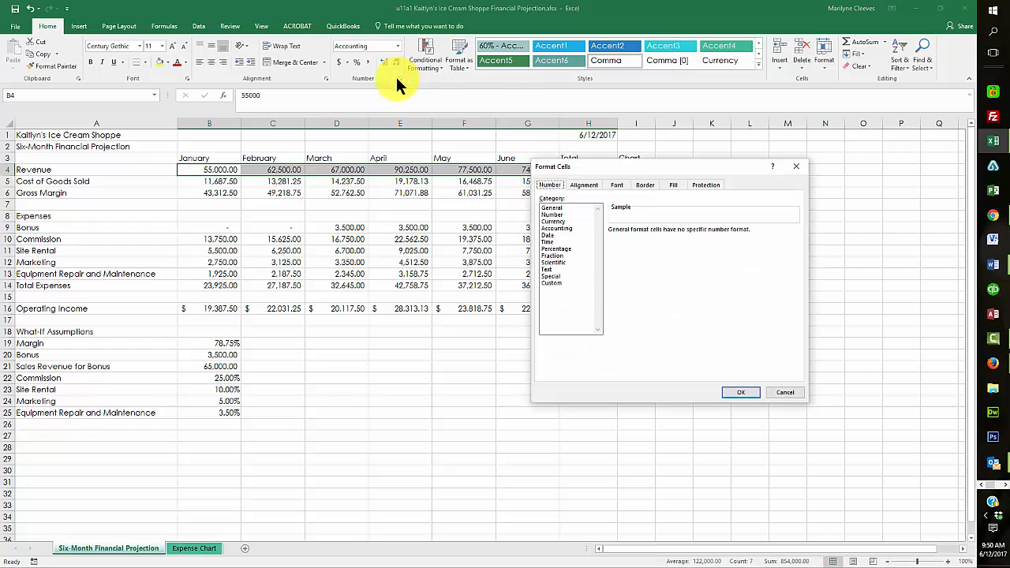
{"action": "left_click", "coordinate": [555, 220]}
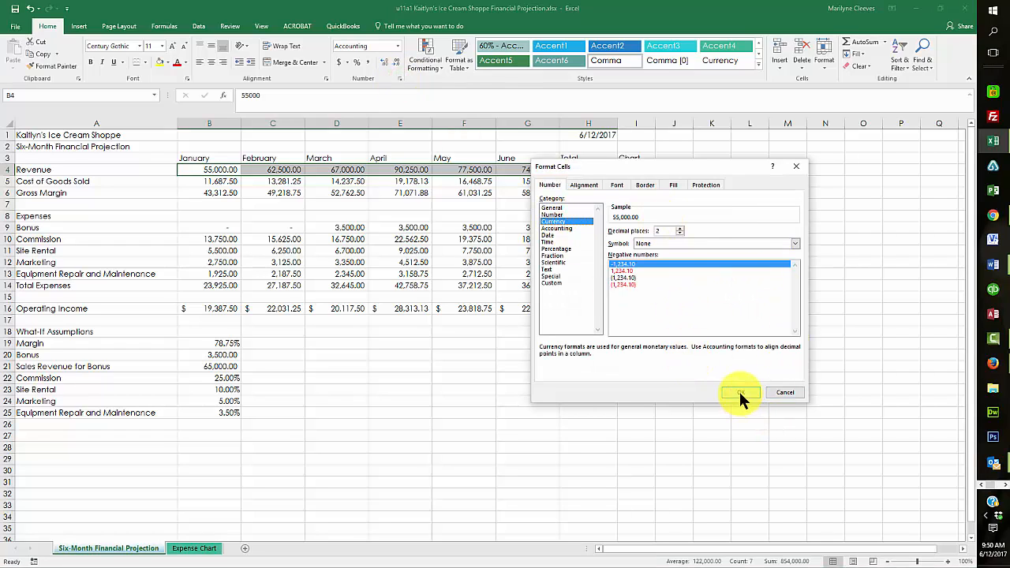
{"action": "left_click", "coordinate": [795, 243]}
{"action": "left_click", "coordinate": [662, 257]}
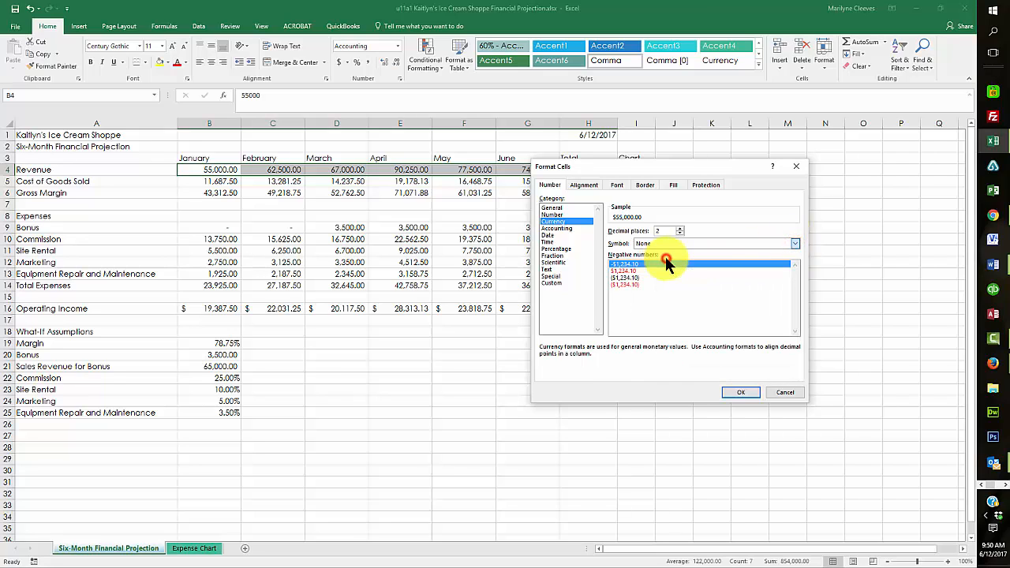
{"action": "left_click", "coordinate": [742, 392]}
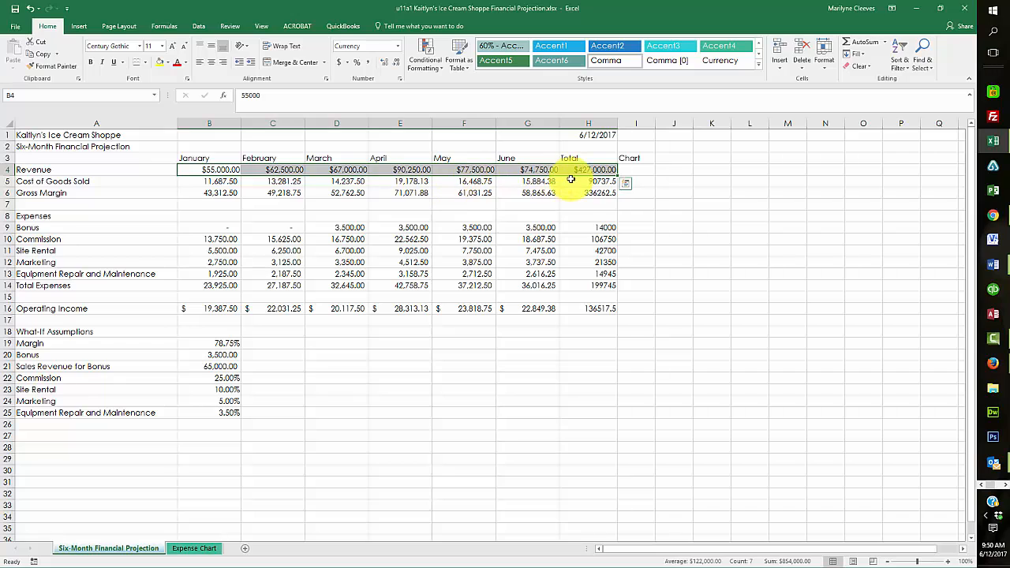
Step: Format Cost of Goods Sold and Gross Margin in B5:H6 as Currency with two decimal places and no symbol
{"action": "left_click_drag", "start_coordinate": [221, 182], "coordinate": [580, 193]}
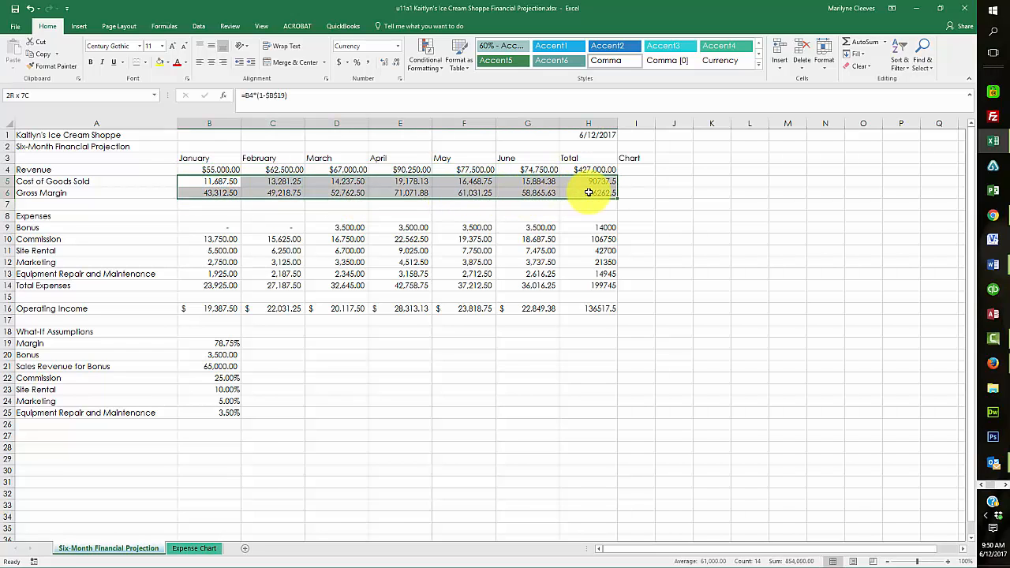
{"action": "left_click", "coordinate": [400, 79]}
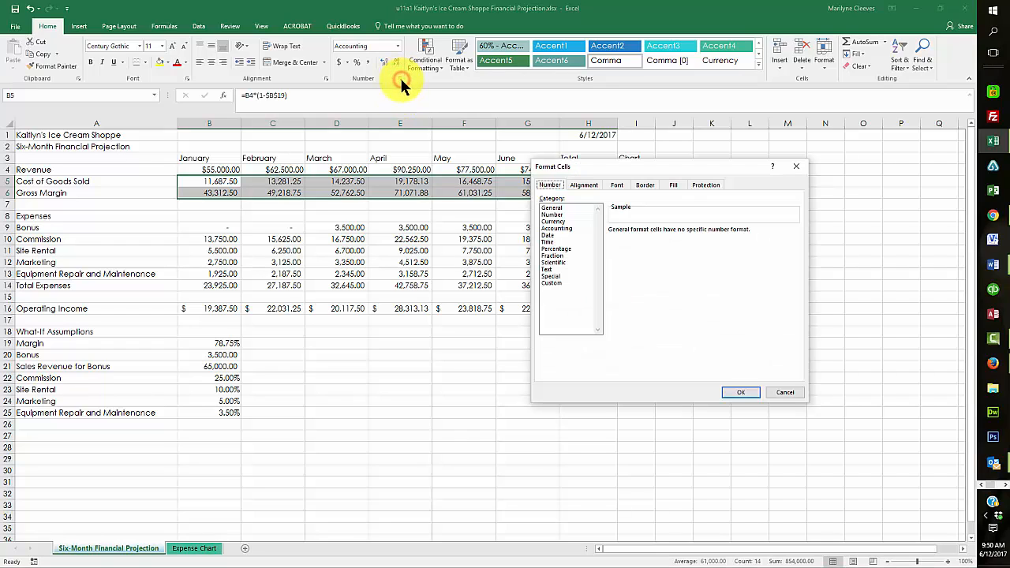
{"action": "left_click", "coordinate": [550, 221]}
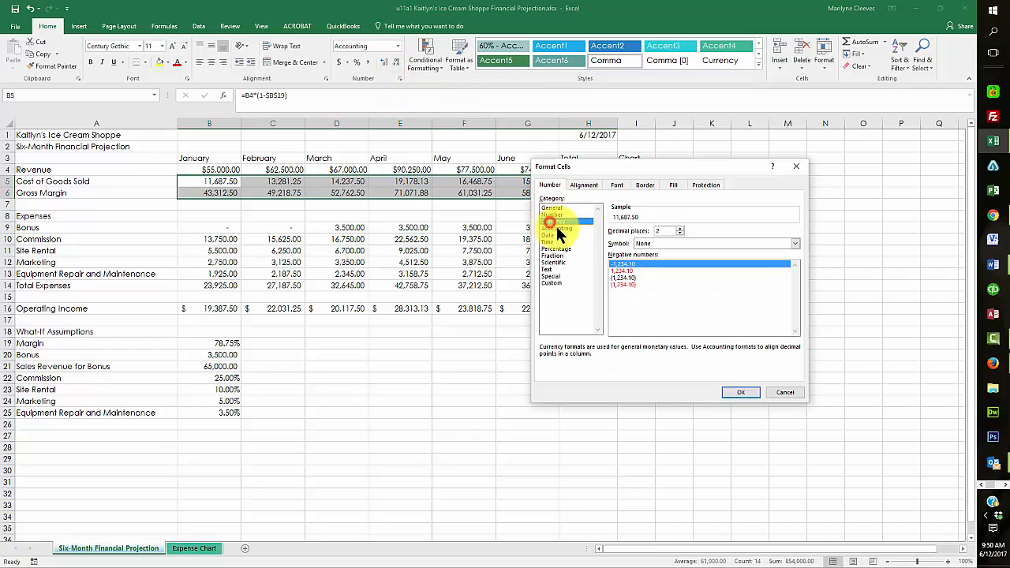
{"action": "left_click", "coordinate": [693, 241]}
{"action": "left_click", "coordinate": [659, 252]}
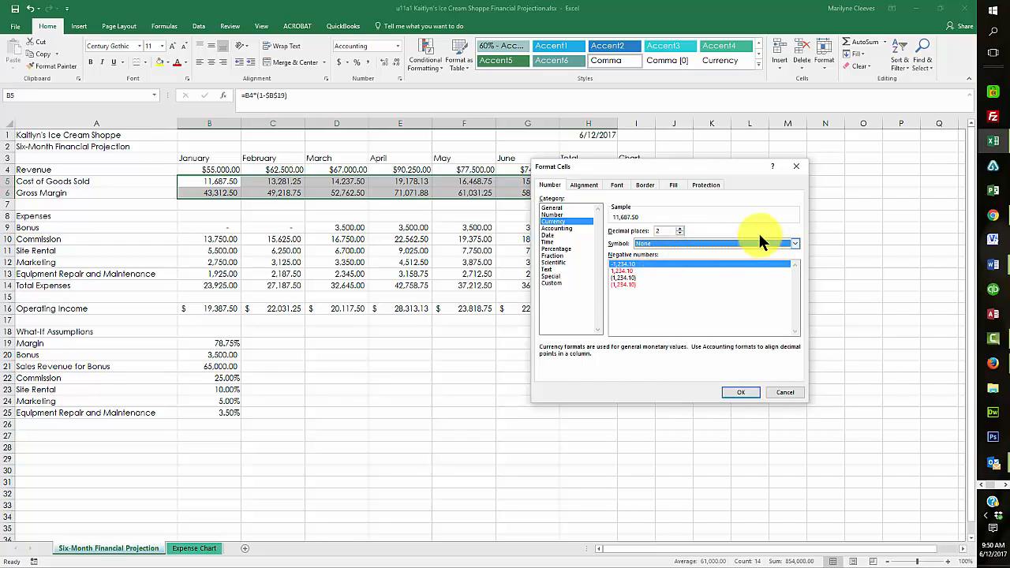
{"action": "left_click", "coordinate": [742, 392]}
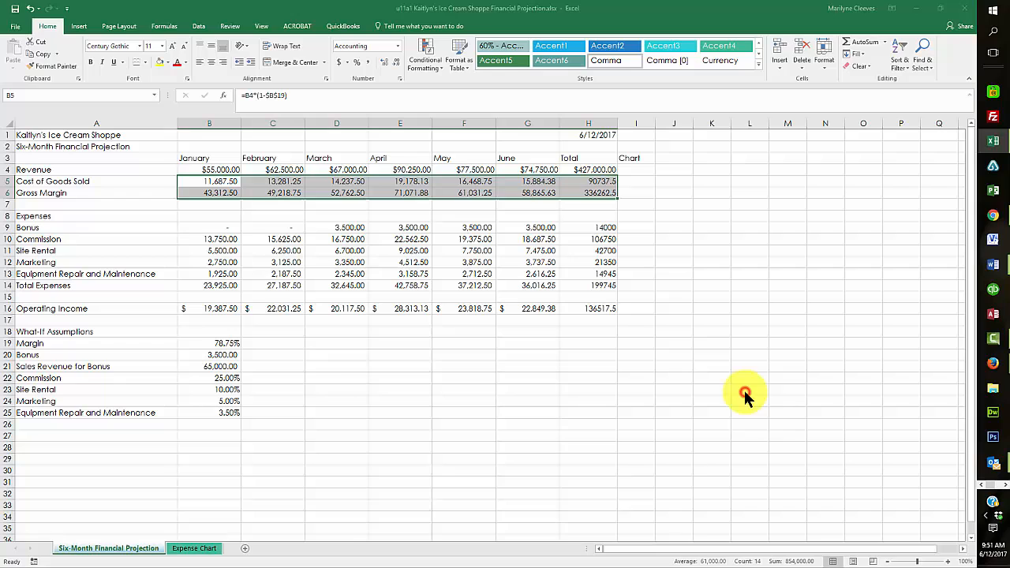
Step: Copy the number format of B5:H6 onto the expense figures B9:H14 with Format Painter
{"action": "right_click", "coordinate": [257, 185]}
{"action": "left_click", "coordinate": [377, 169]}
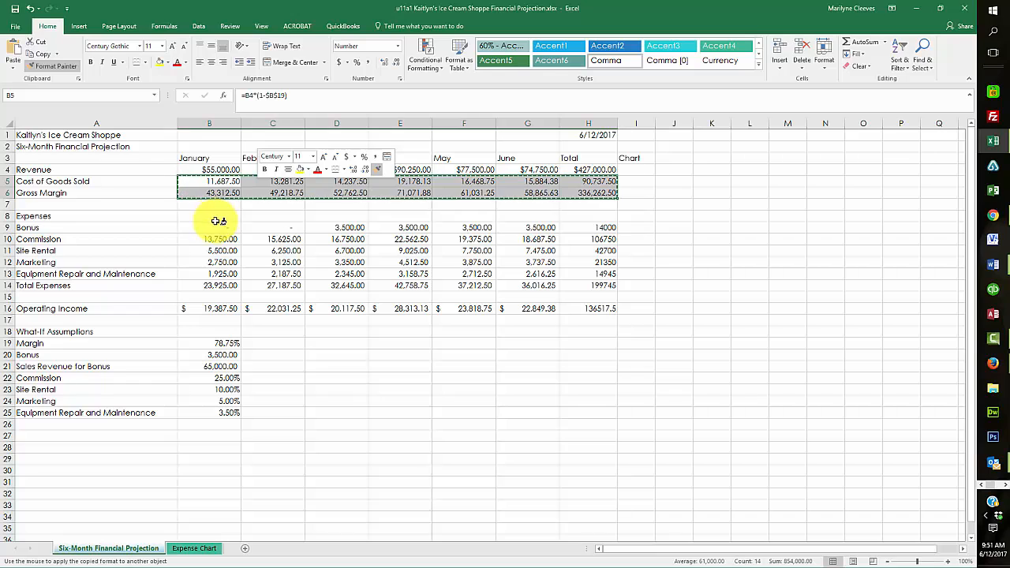
{"action": "mouse_move", "coordinate": [222, 227]}
{"action": "left_mouse_down"}
{"action": "mouse_move", "coordinate": [226, 243]}
{"action": "mouse_move", "coordinate": [450, 271]}
{"action": "mouse_move", "coordinate": [597, 273]}
{"action": "mouse_move", "coordinate": [601, 285]}
{"action": "left_mouse_up"}
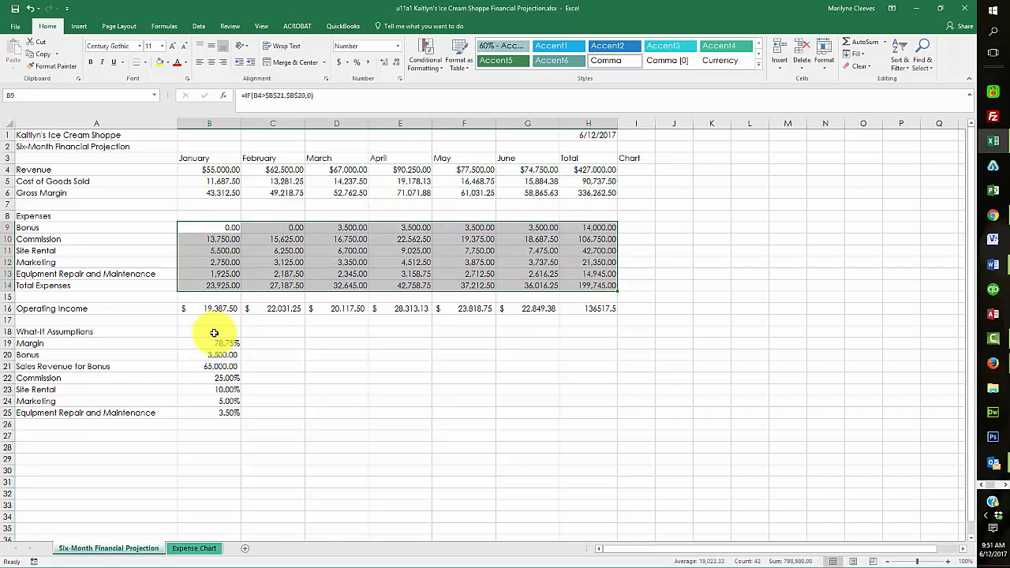
Step: Review which rows carry dollar signs in the finished workbook, and switch back to the u11a1 working file
{"action": "left_click", "coordinate": [260, 26]}
{"action": "left_click", "coordinate": [490, 63]}
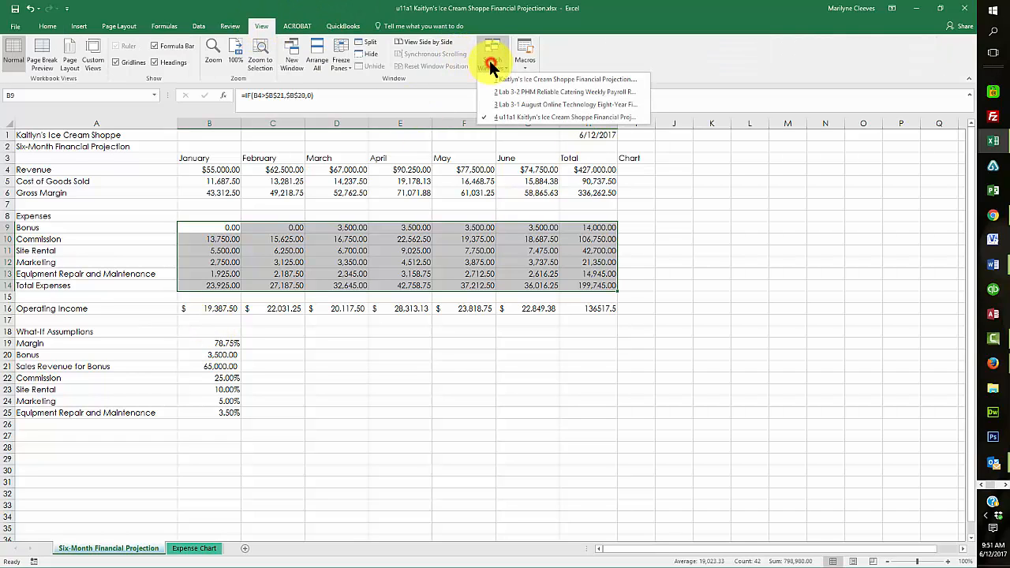
{"action": "left_click", "coordinate": [514, 79]}
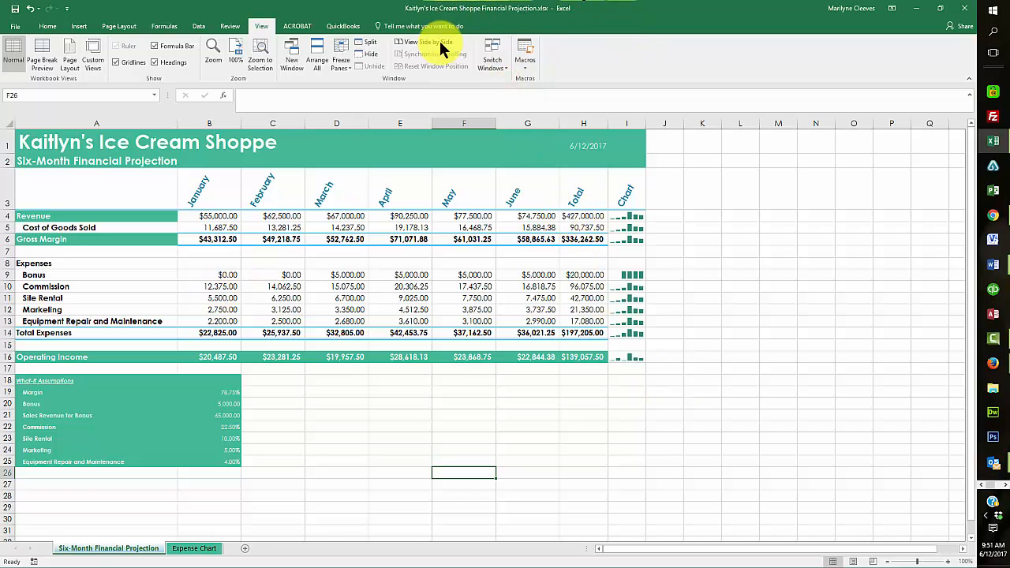
{"action": "left_click", "coordinate": [492, 60]}
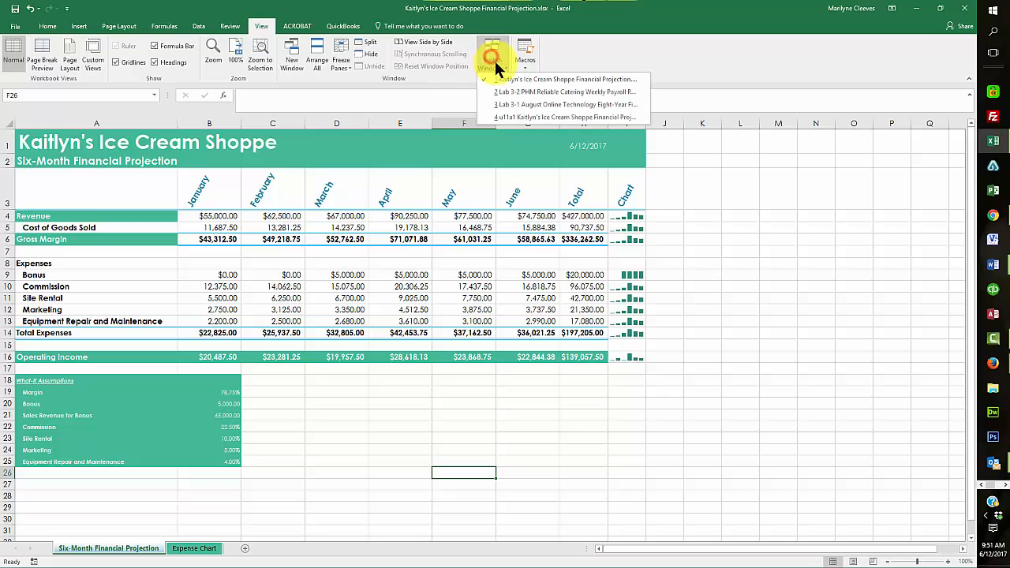
{"action": "left_click", "coordinate": [523, 116]}
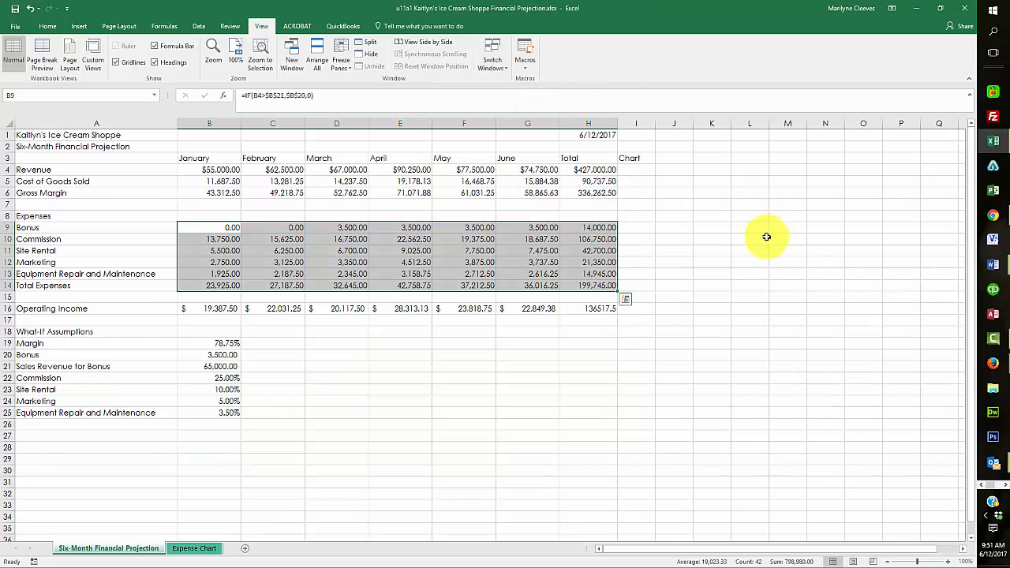
Step: Copy the Revenue row's $ currency format from B4:H4 onto the Bonus row B9:H9 with Format Painter
{"action": "left_click", "coordinate": [580, 168]}
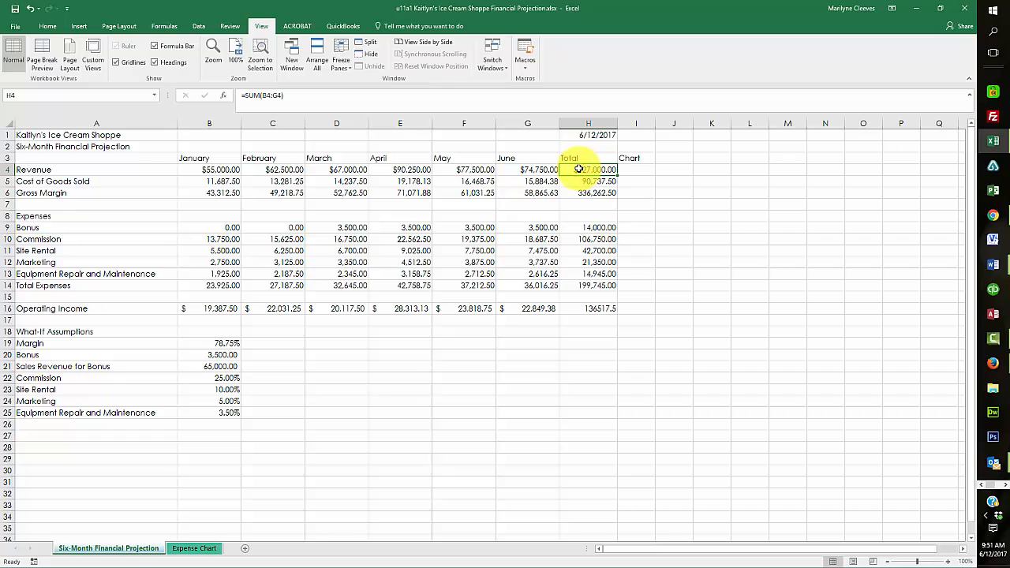
{"action": "left_click_drag", "start_coordinate": [203, 168], "coordinate": [578, 169]}
{"action": "right_click", "coordinate": [580, 168]}
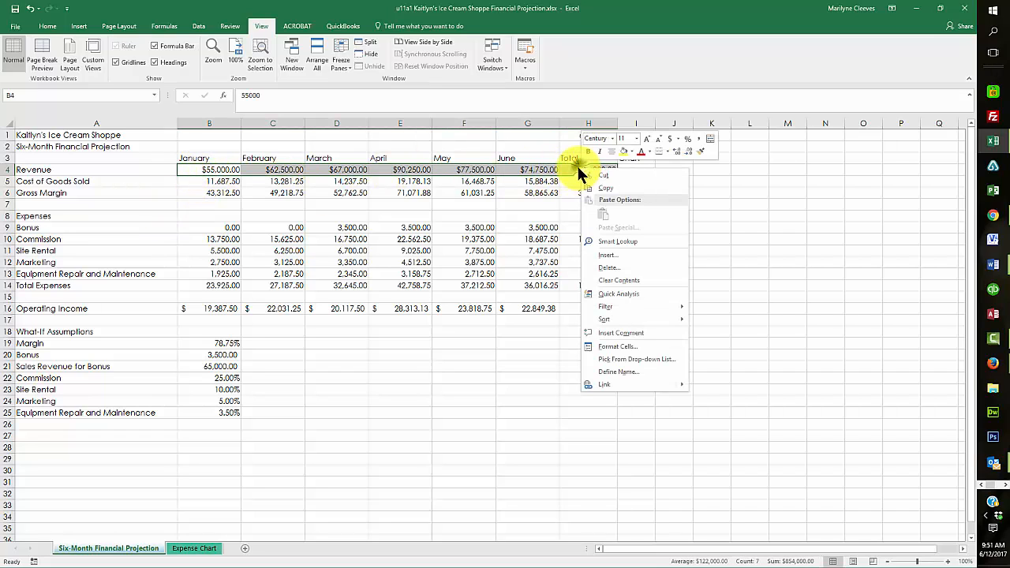
{"action": "left_click", "coordinate": [700, 150]}
{"action": "left_click_drag", "start_coordinate": [226, 227], "coordinate": [604, 227]}
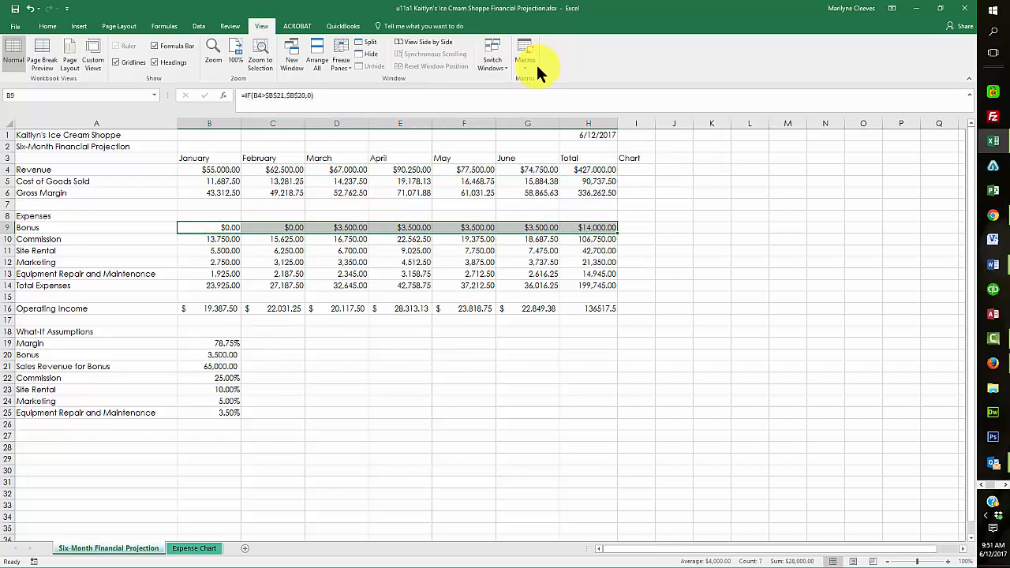
Step: Copy the Bonus row's $ currency format onto the Operating Income row B16:H16 with Format Painter
{"action": "right_click", "coordinate": [285, 226]}
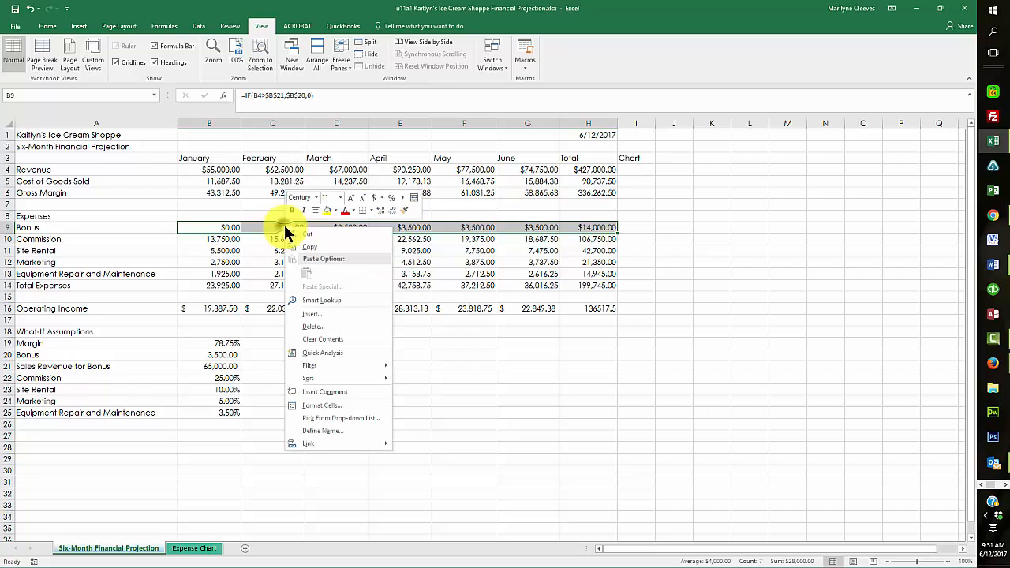
{"action": "left_click", "coordinate": [403, 209]}
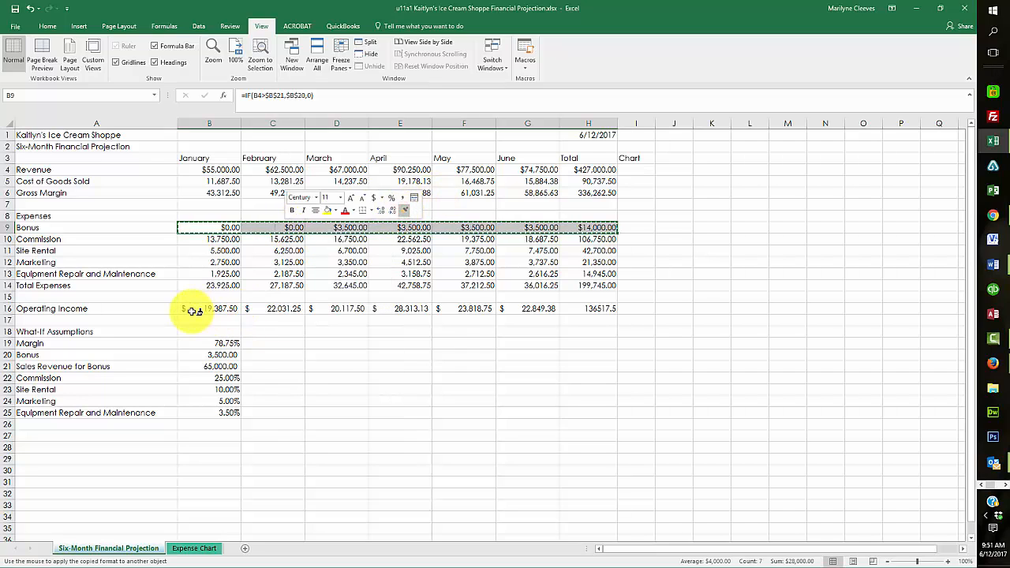
{"action": "left_click_drag", "start_coordinate": [197, 309], "coordinate": [592, 311]}
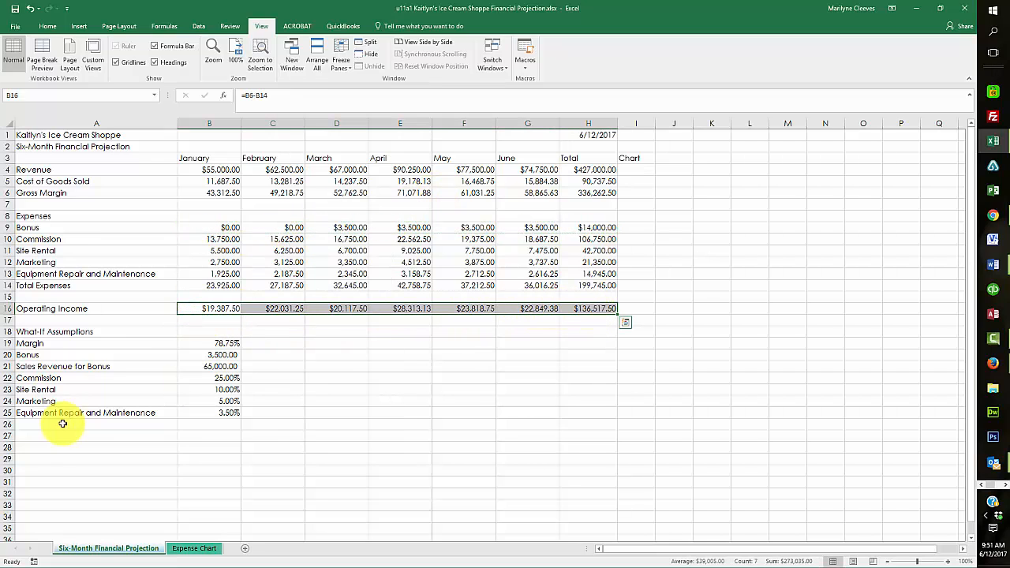
{"action": "left_click_drag", "start_coordinate": [213, 239], "coordinate": [593, 285]}
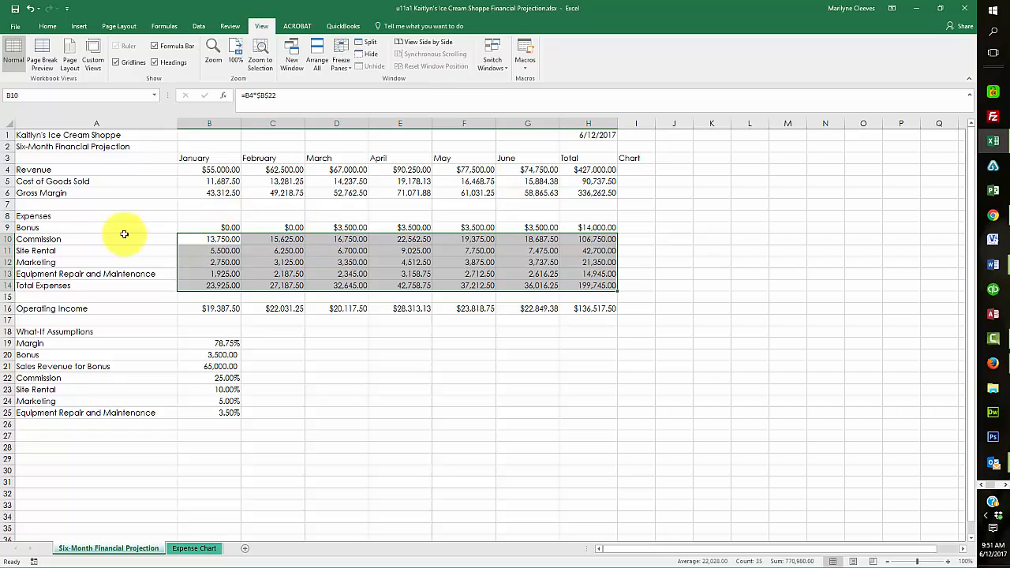
{"action": "left_click", "coordinate": [221, 181]}
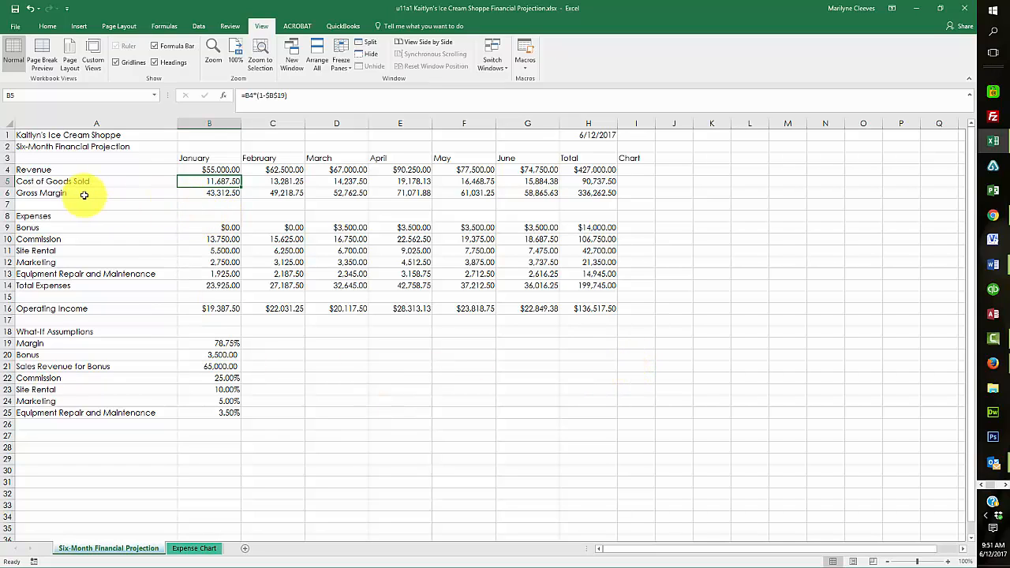
{"action": "left_click_drag", "start_coordinate": [64, 194], "coordinate": [582, 203]}
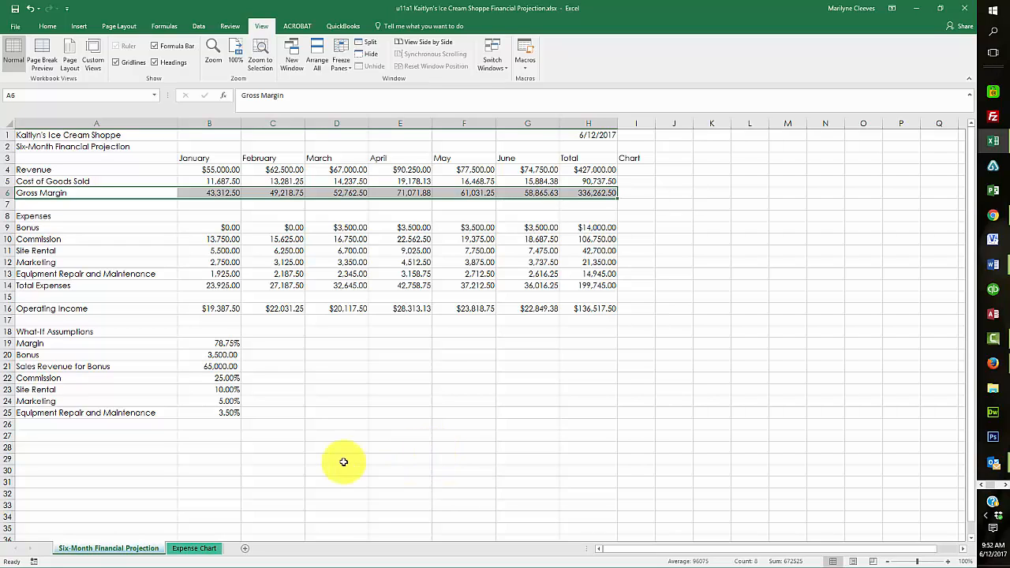
Step: Insert a column sparkline in I4 from data range B4:G4 and fill it down through I16
{"action": "left_click", "coordinate": [636, 169]}
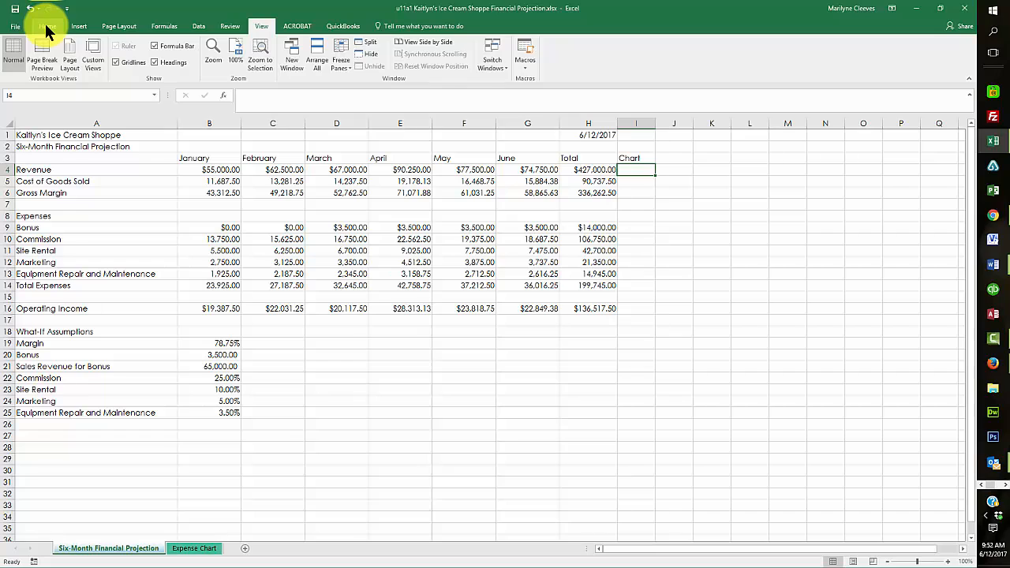
{"action": "left_click", "coordinate": [78, 25]}
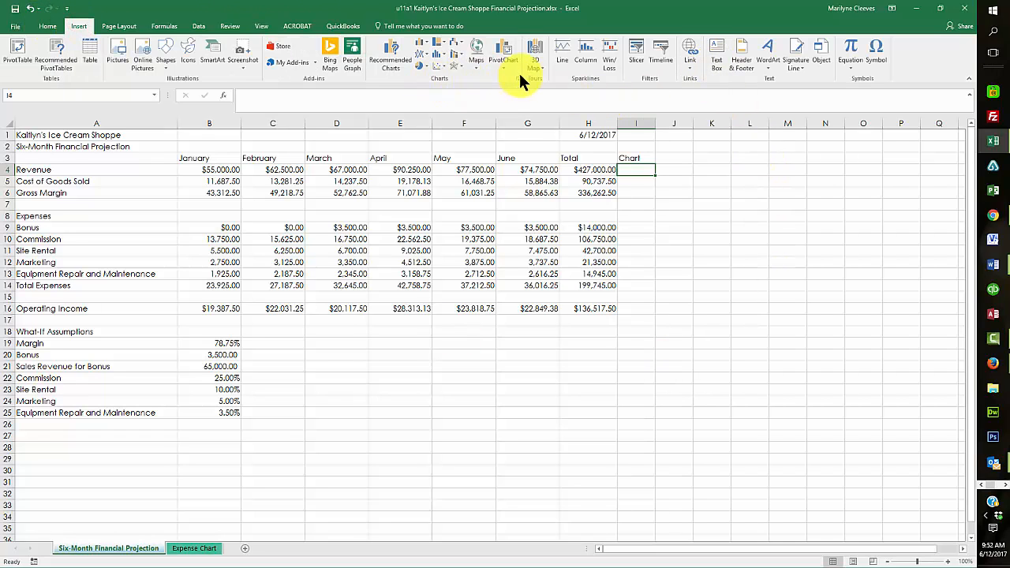
{"action": "left_click", "coordinate": [583, 58]}
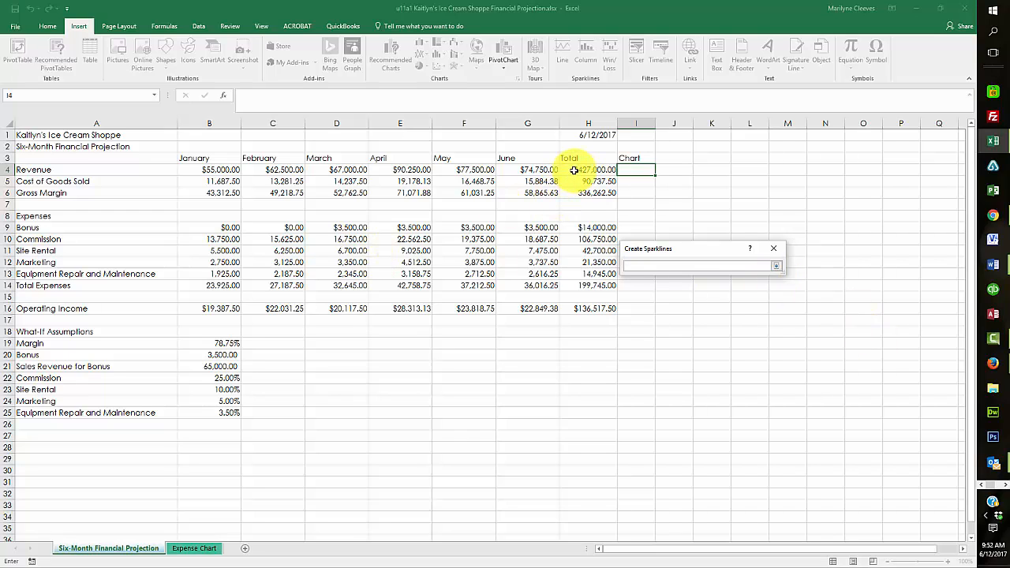
{"action": "left_click_drag", "start_coordinate": [203, 169], "coordinate": [525, 170]}
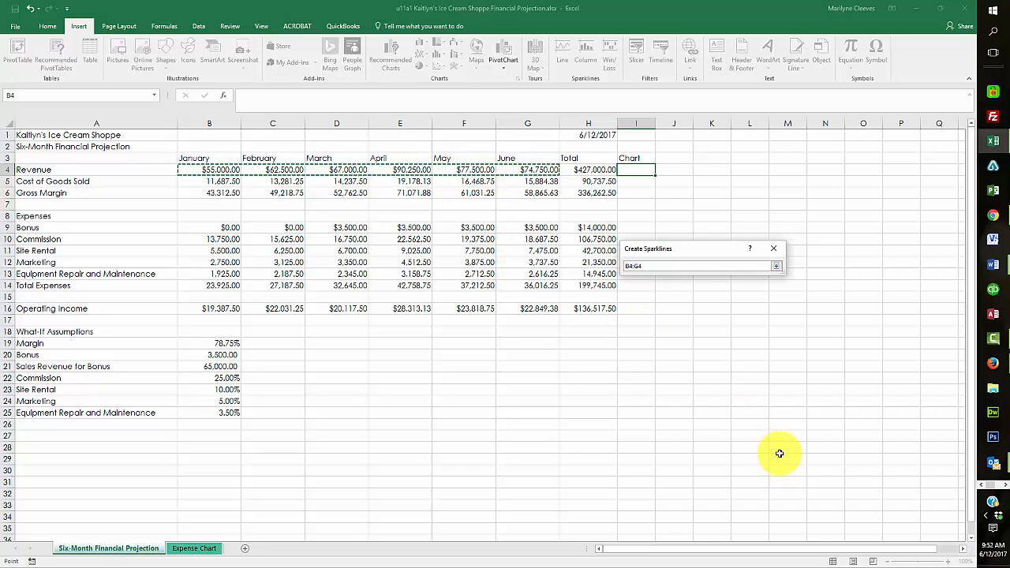
{"action": "key", "text": "Return"}
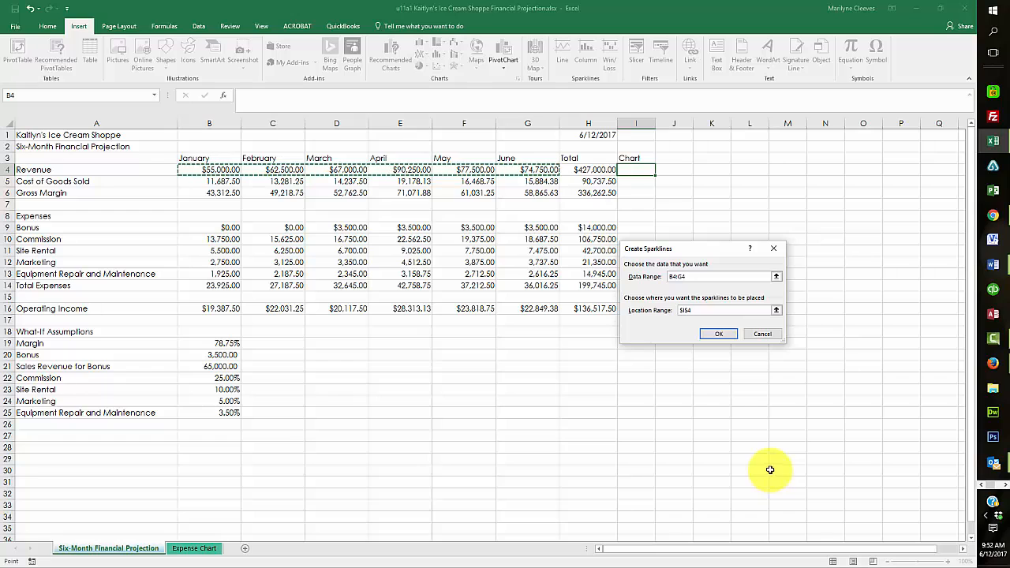
{"action": "left_click", "coordinate": [713, 334]}
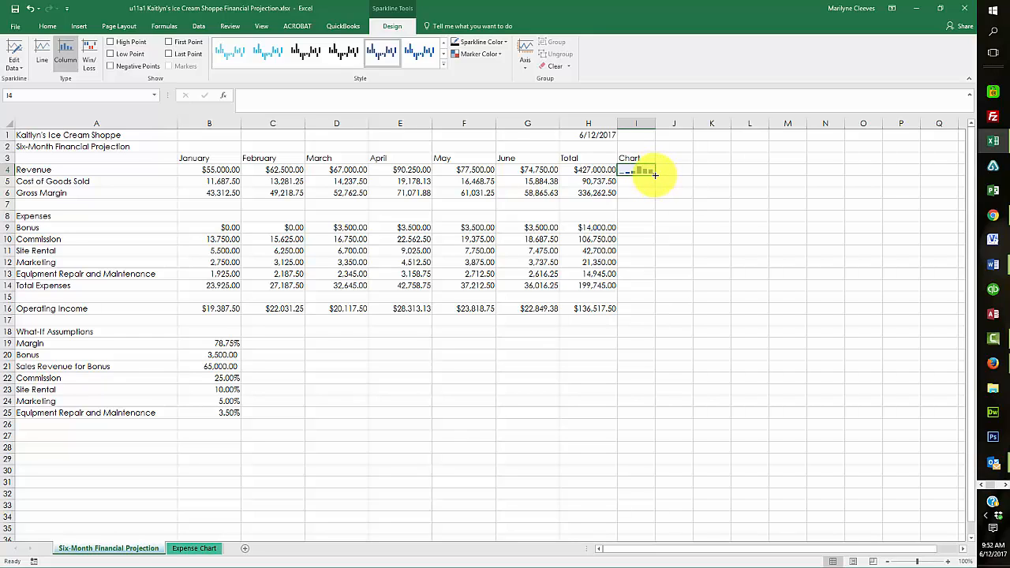
{"action": "left_click_drag", "start_coordinate": [654, 174], "coordinate": [647, 316]}
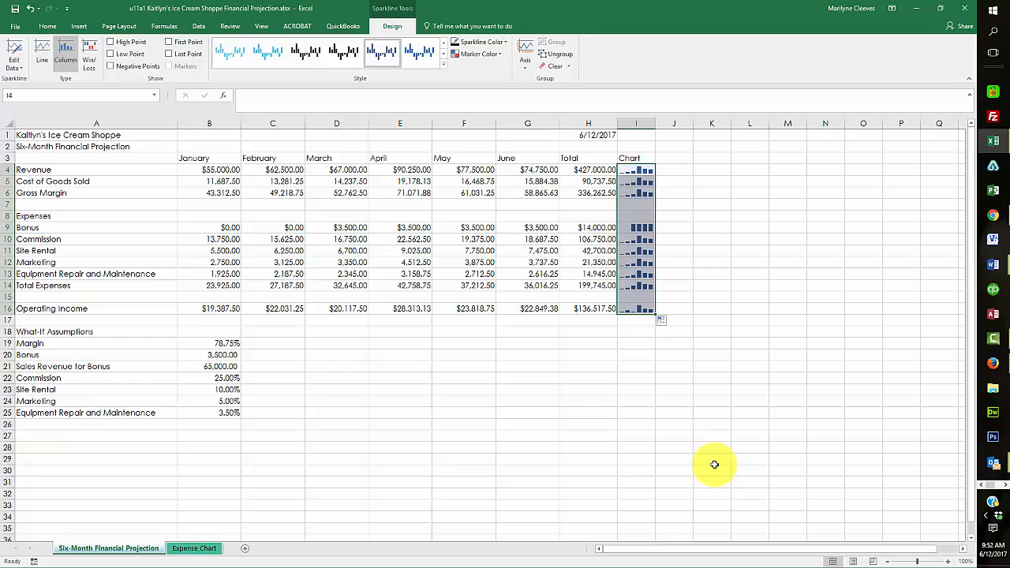
Step: Check the Expense Chart sheet and return to the Six-Month Financial Projection sheet
{"action": "left_click", "coordinate": [196, 548]}
{"action": "left_click", "coordinate": [651, 521]}
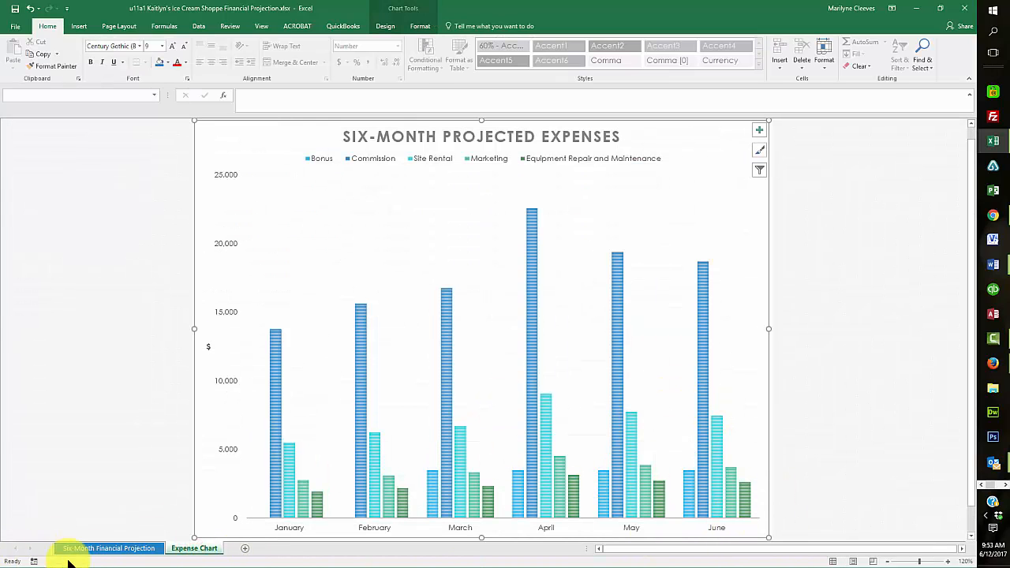
{"action": "left_click", "coordinate": [98, 550]}
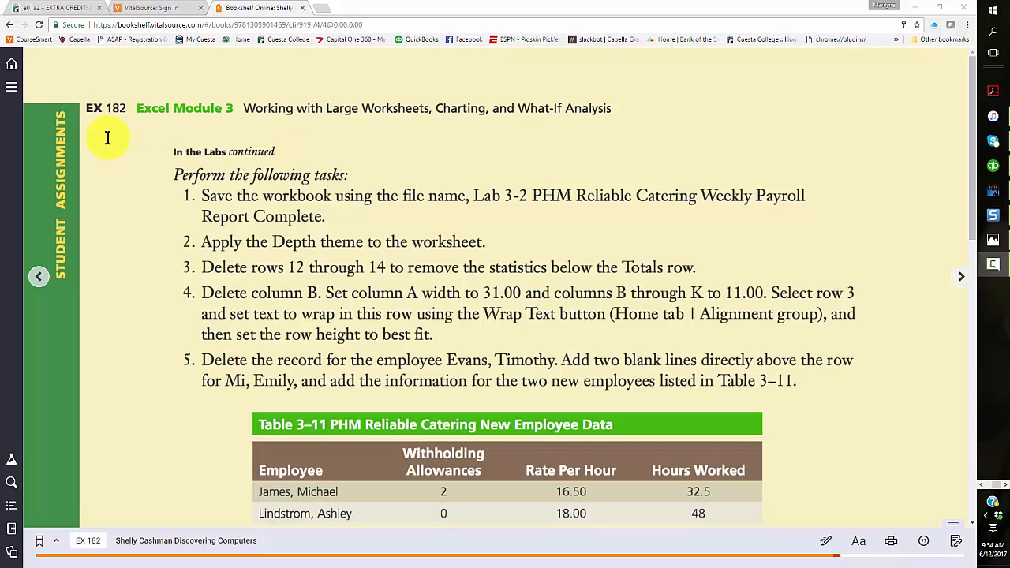
Step: Read the PHM Reliable Catering lab tasks on textbook page EX 182 in the browser, down to task 12
{"action": "left_click", "coordinate": [91, 105]}
{"action": "left_click_drag", "start_coordinate": [91, 105], "coordinate": [129, 107]}
{"action": "left_click", "coordinate": [132, 106]}
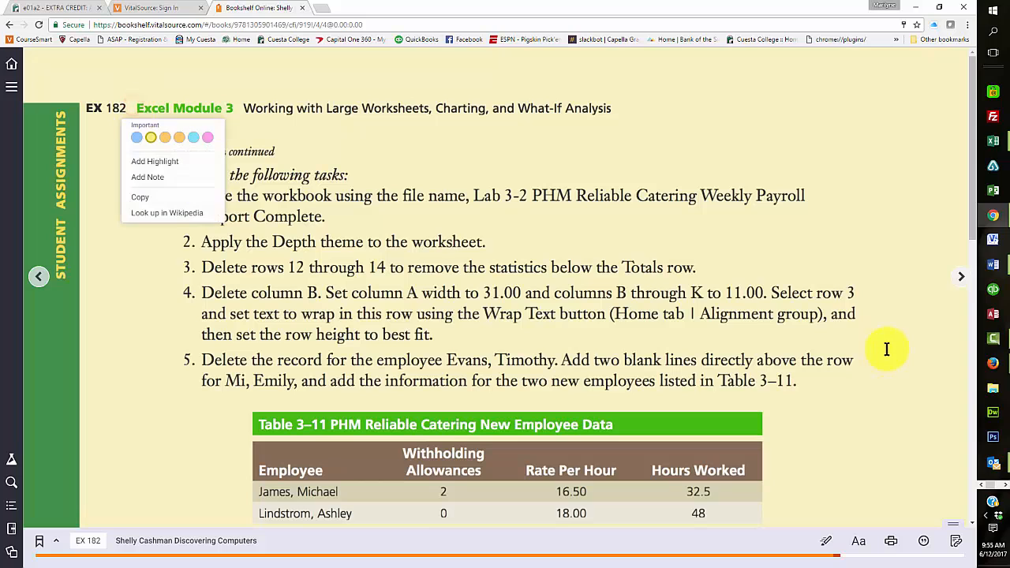
{"action": "scroll", "coordinate": [840, 278], "scroll_direction": "down", "scroll_amount": 1}
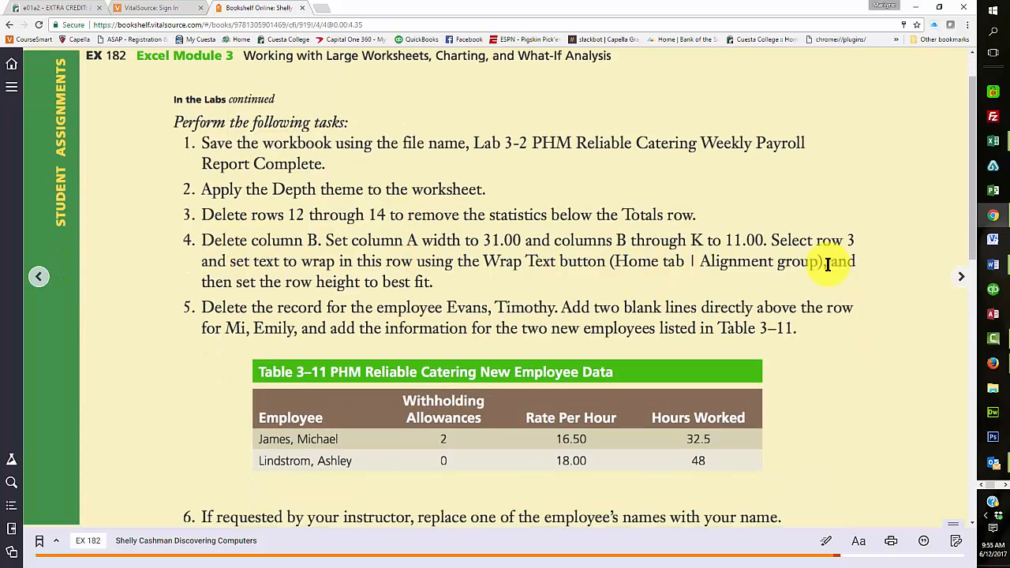
{"action": "scroll", "coordinate": [839, 274], "scroll_direction": "down", "scroll_amount": 3}
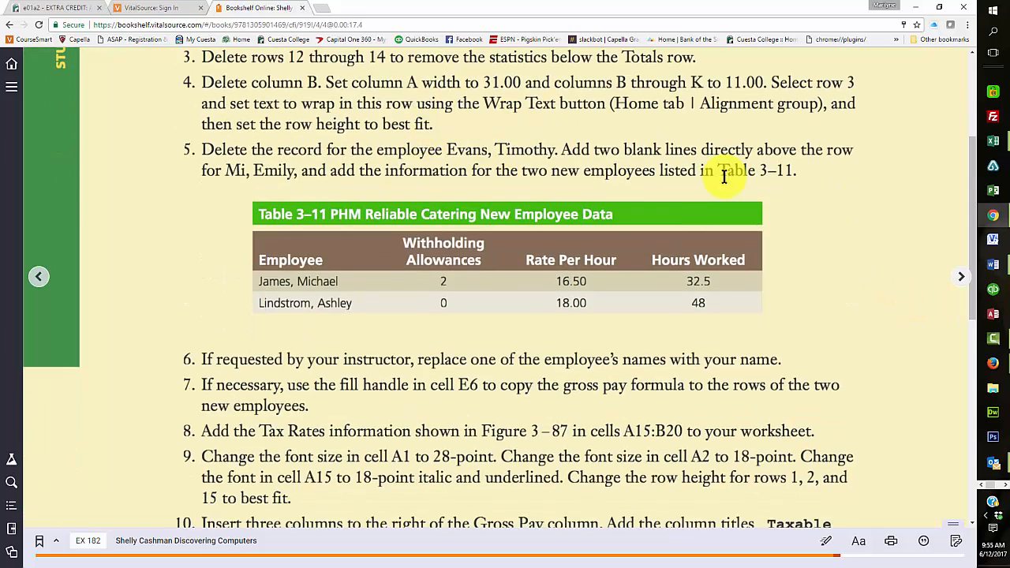
{"action": "scroll", "coordinate": [833, 205], "scroll_direction": "down", "scroll_amount": 8}
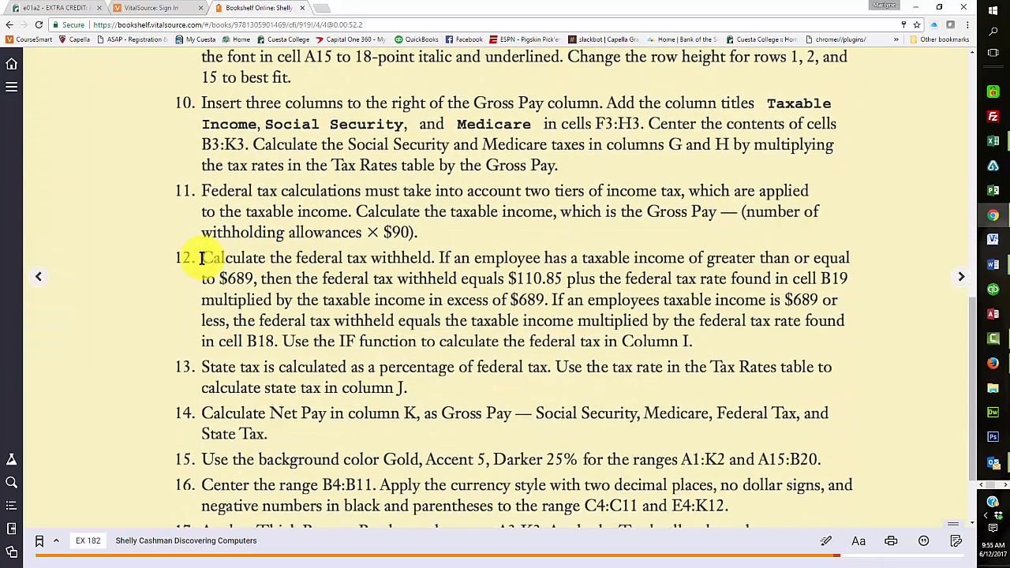
Step: Highlight the federal tax withholding instructions of task 12 in pink, from "Calculate the federal tax withheld" through "multiplied by"
{"action": "left_click_drag", "start_coordinate": [201, 257], "coordinate": [778, 340]}
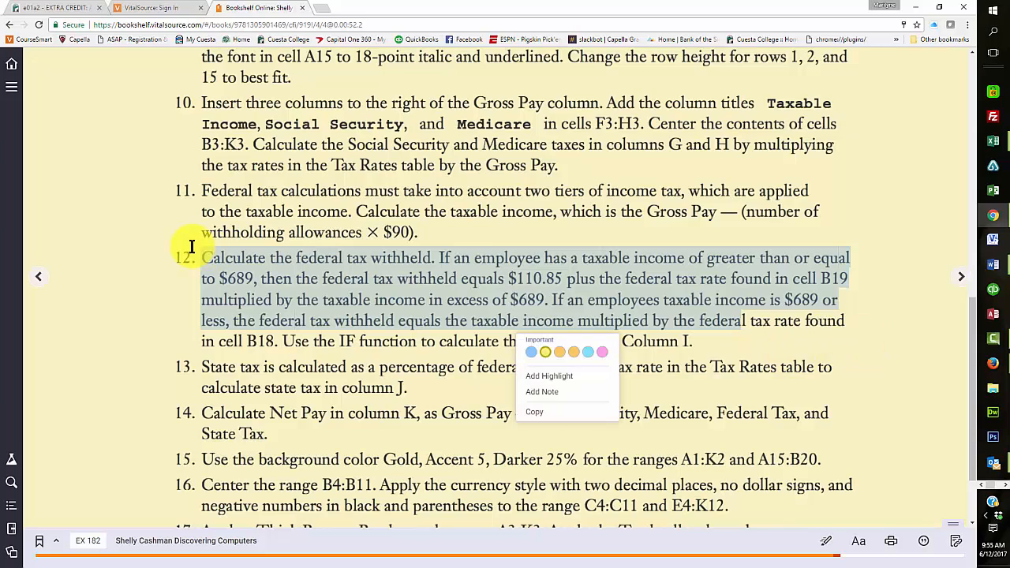
{"action": "left_click", "coordinate": [300, 253]}
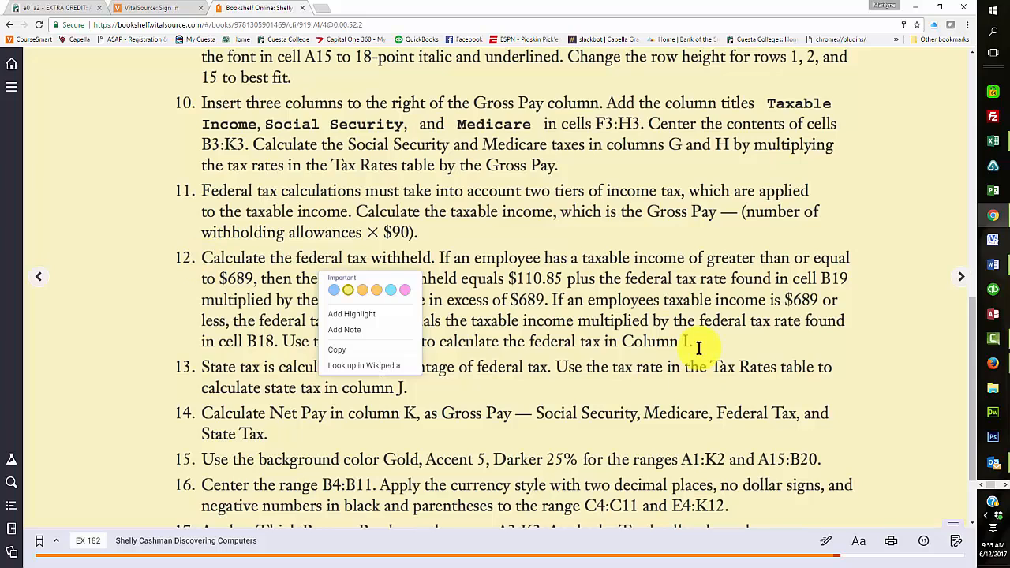
{"action": "left_click_drag", "start_coordinate": [702, 343], "coordinate": [302, 273]}
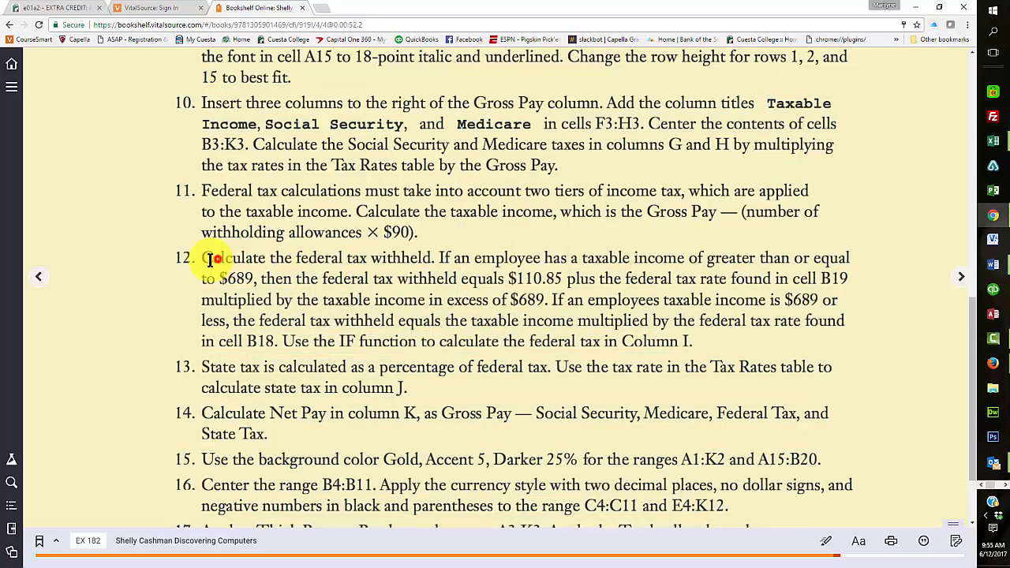
{"action": "mouse_move", "coordinate": [207, 255]}
{"action": "left_mouse_down"}
{"action": "mouse_move", "coordinate": [462, 326]}
{"action": "mouse_move", "coordinate": [700, 344]}
{"action": "mouse_move", "coordinate": [534, 297]}
{"action": "mouse_move", "coordinate": [209, 258]}
{"action": "left_mouse_up"}
{"action": "left_click", "coordinate": [710, 342]}
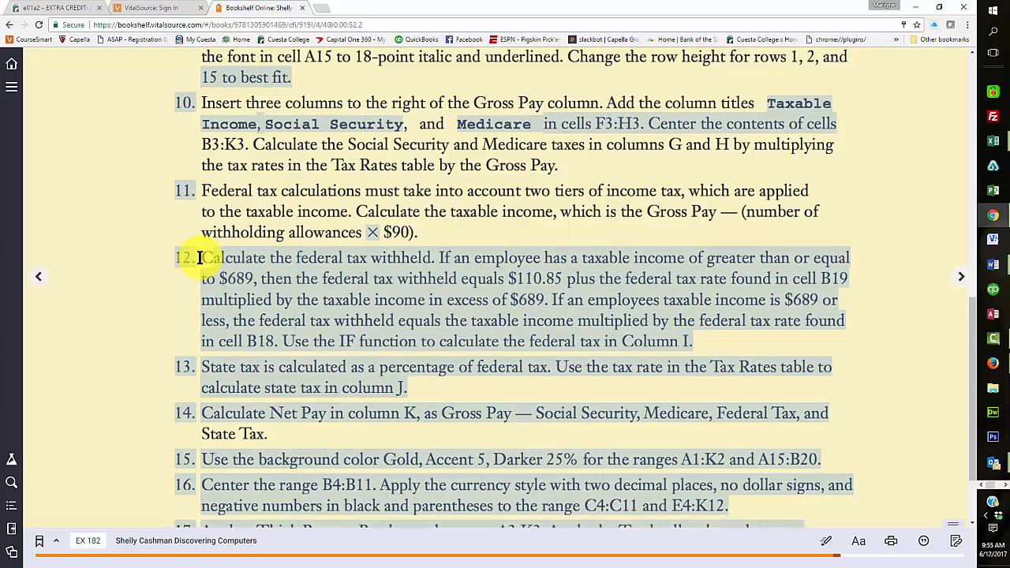
{"action": "left_click", "coordinate": [263, 292]}
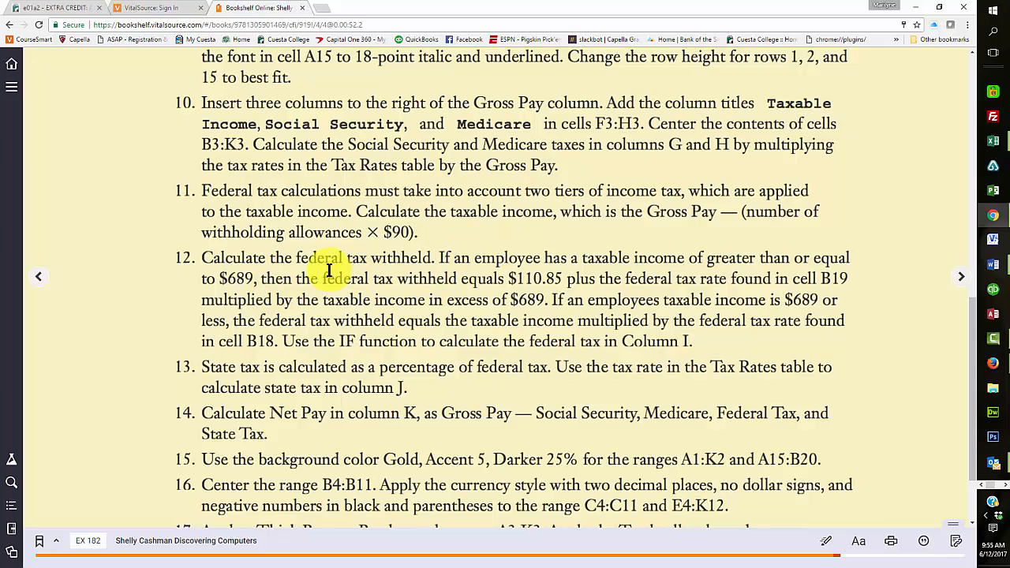
{"action": "left_click", "coordinate": [200, 258]}
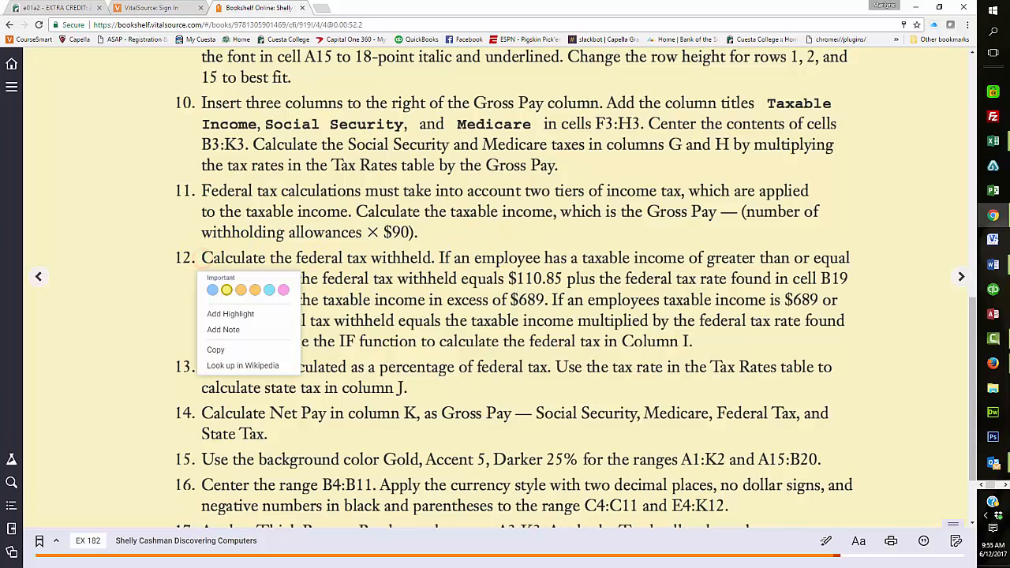
{"action": "left_click", "coordinate": [283, 290]}
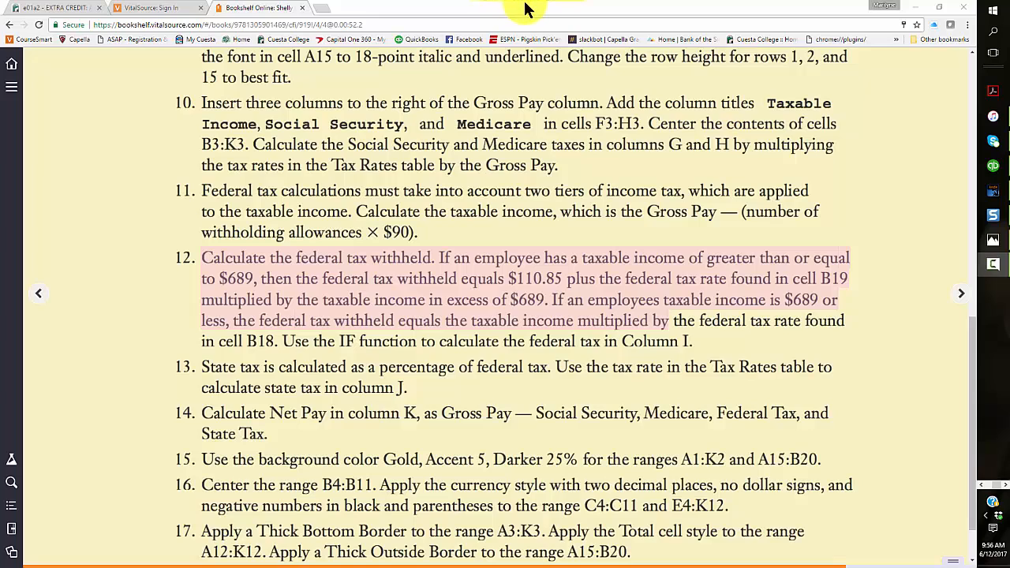
Step: Switch to the PHM Reliable Catering workbook in Excel and insert an IF function in Federal Tax cell I4 with logical test F4>=689
{"action": "left_click_drag", "start_coordinate": [530, 5], "coordinate": [530, 0]}
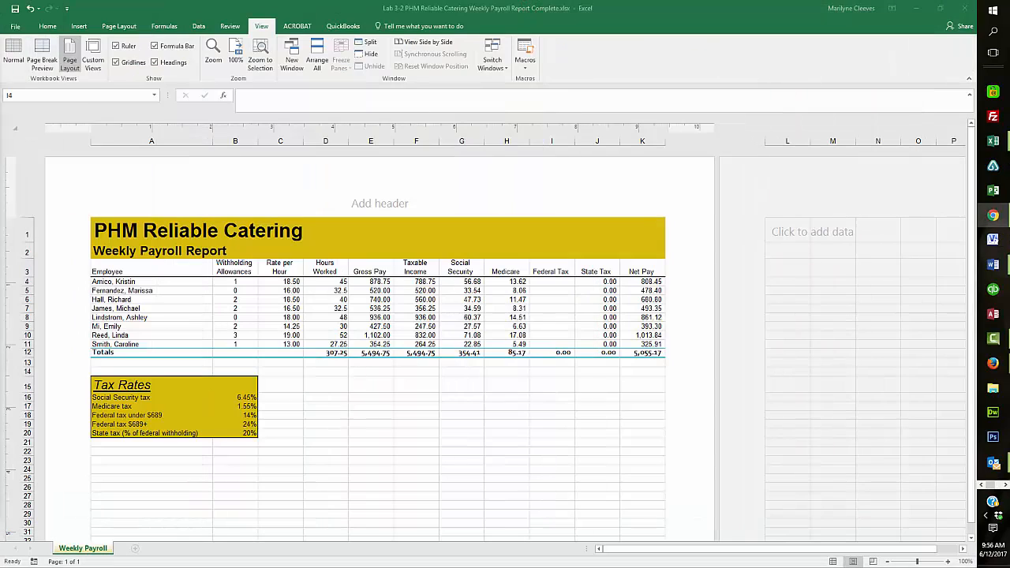
{"action": "left_click", "coordinate": [540, 281]}
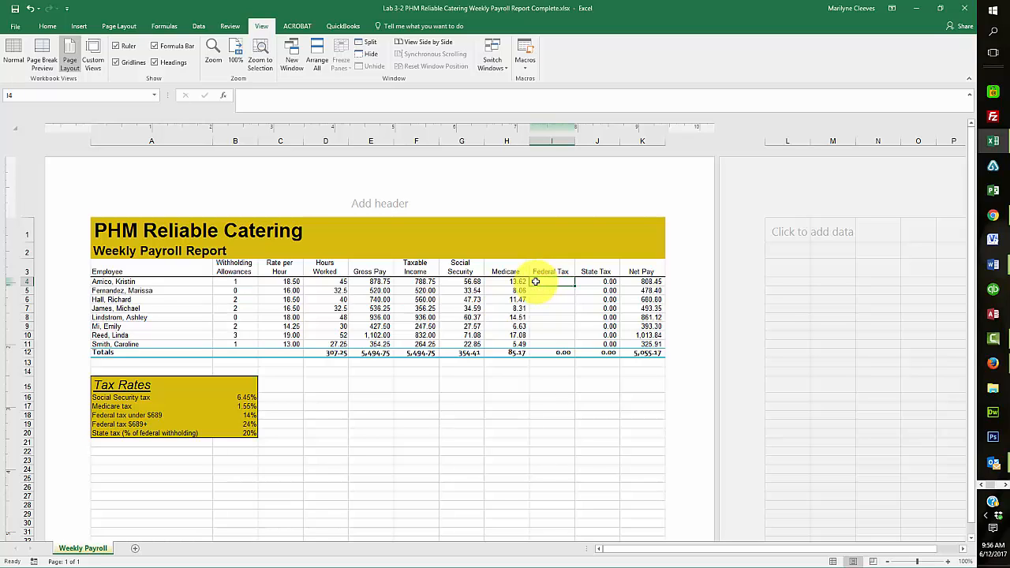
{"action": "left_click", "coordinate": [225, 96]}
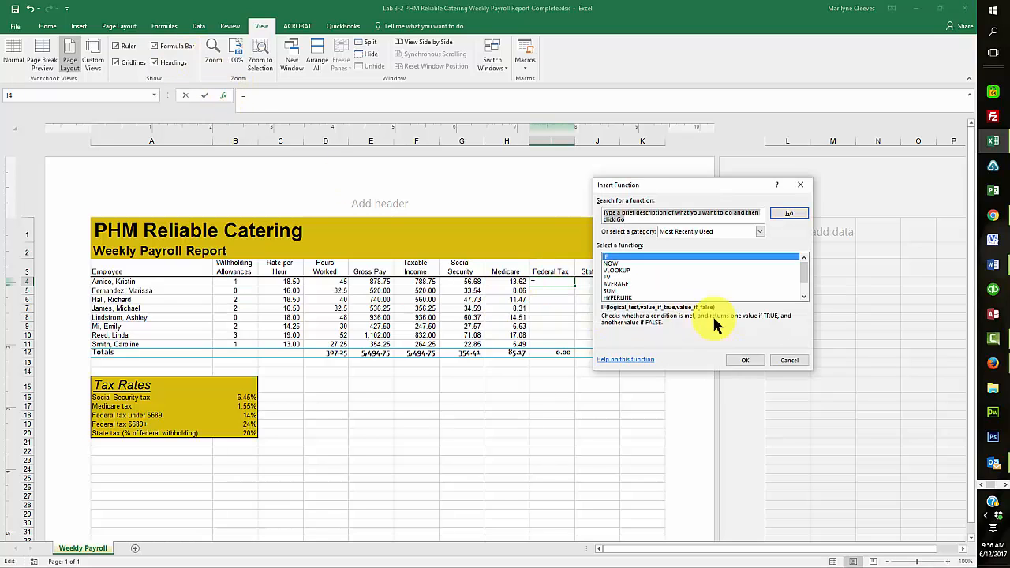
{"action": "left_click", "coordinate": [742, 360]}
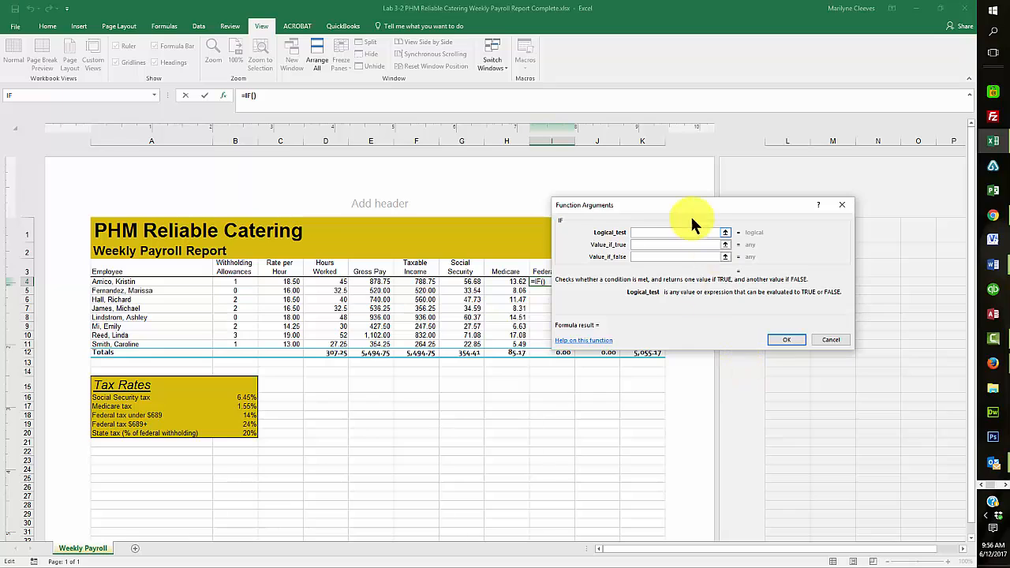
{"action": "left_click_drag", "start_coordinate": [683, 208], "coordinate": [423, 68]}
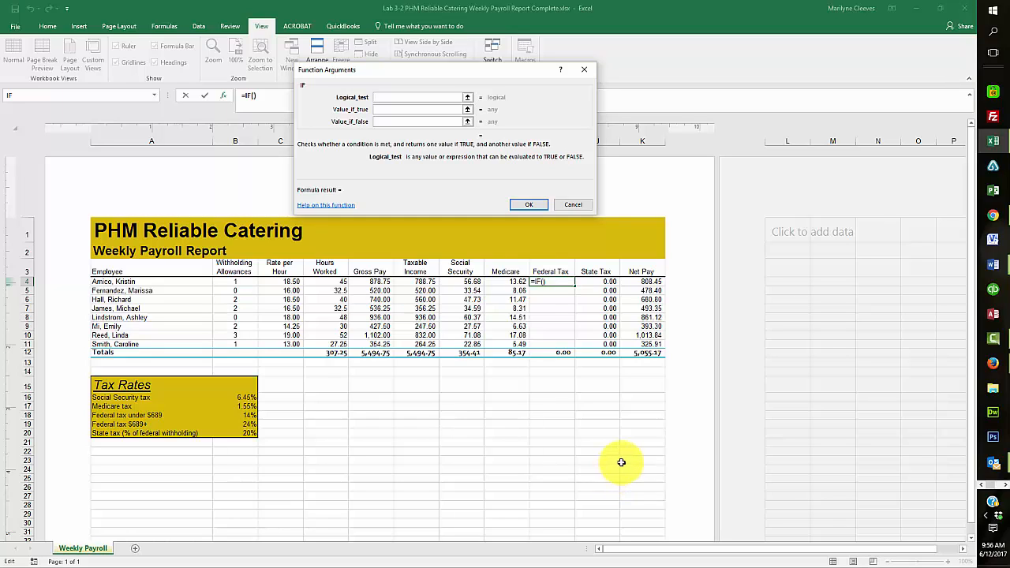
{"action": "left_click", "coordinate": [416, 282]}
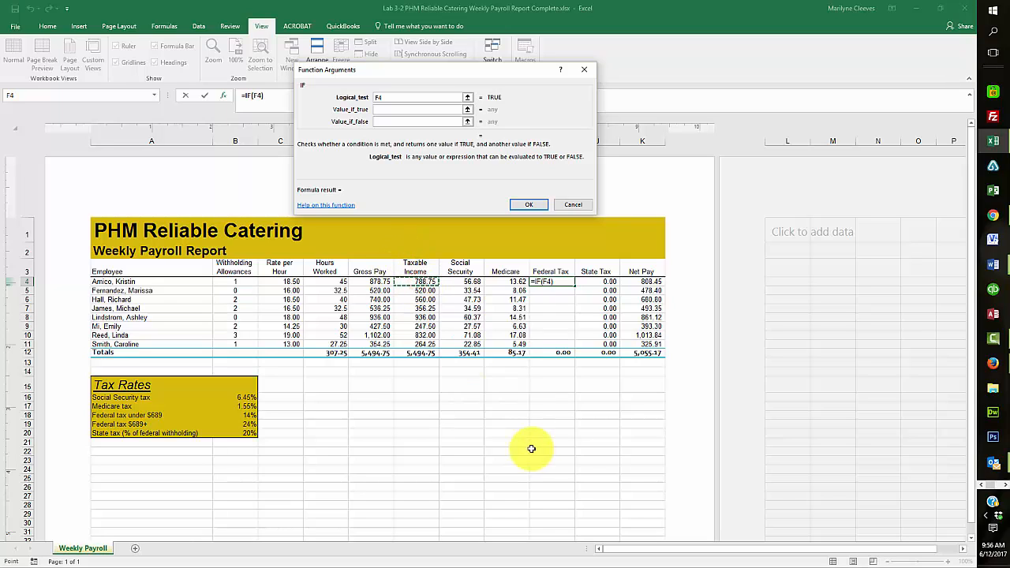
{"action": "type", "text": ">=689"}
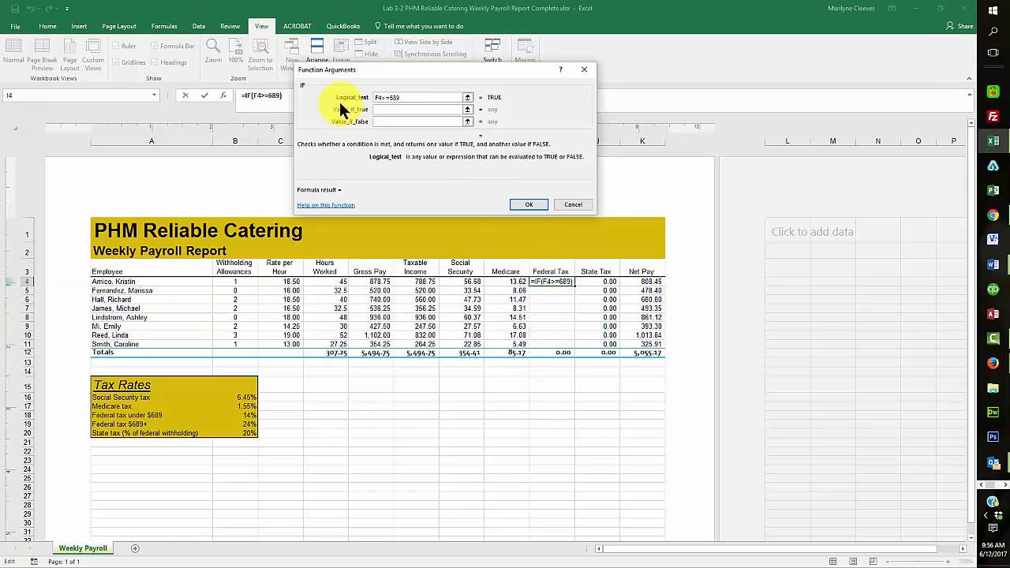
Step: Try to set the IF function's value if true to 110.85+($B$19*(F4-689)
{"action": "left_click", "coordinate": [383, 109]}
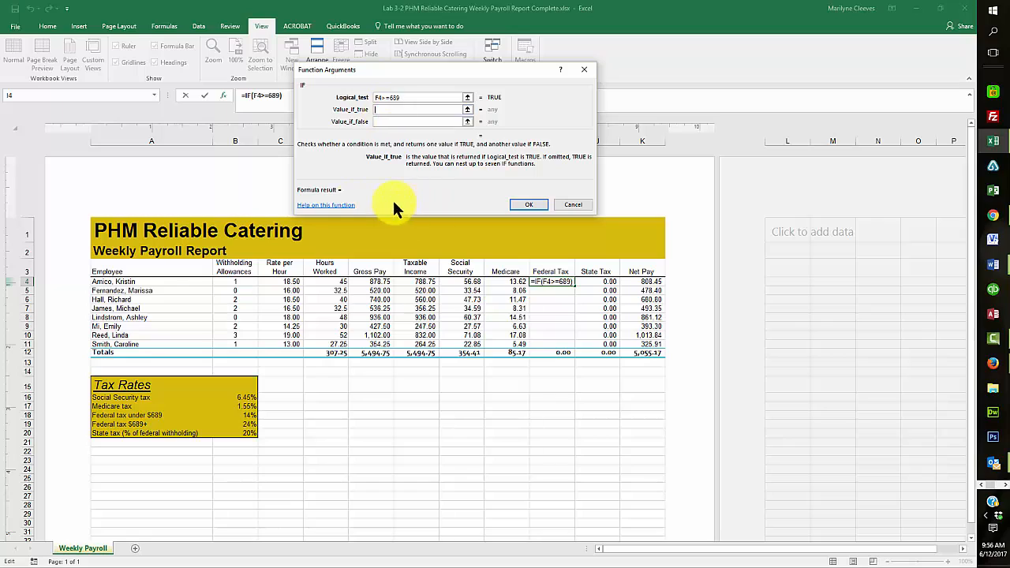
{"action": "type", "text": "110"}
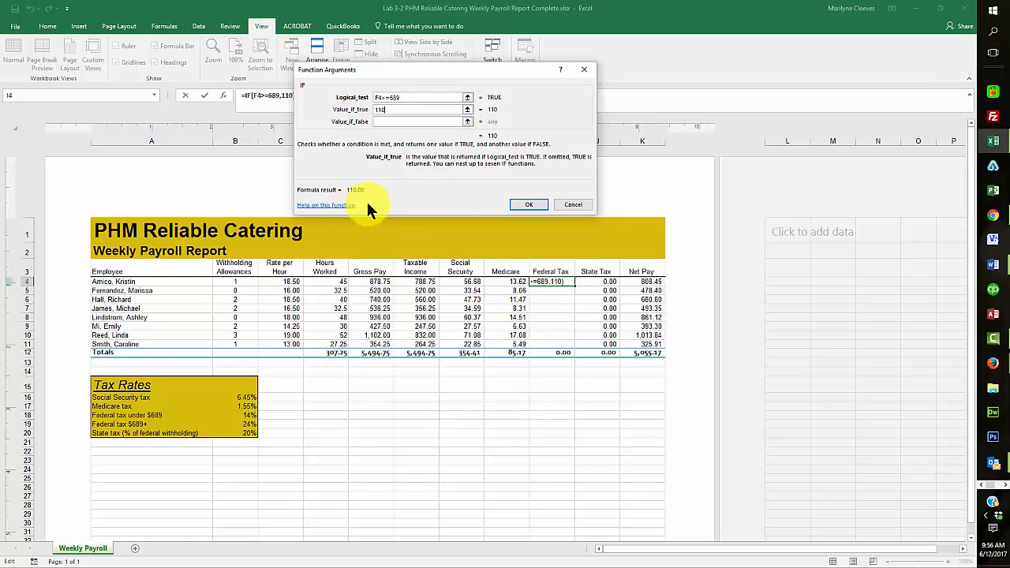
{"action": "type", "text": ".85+("}
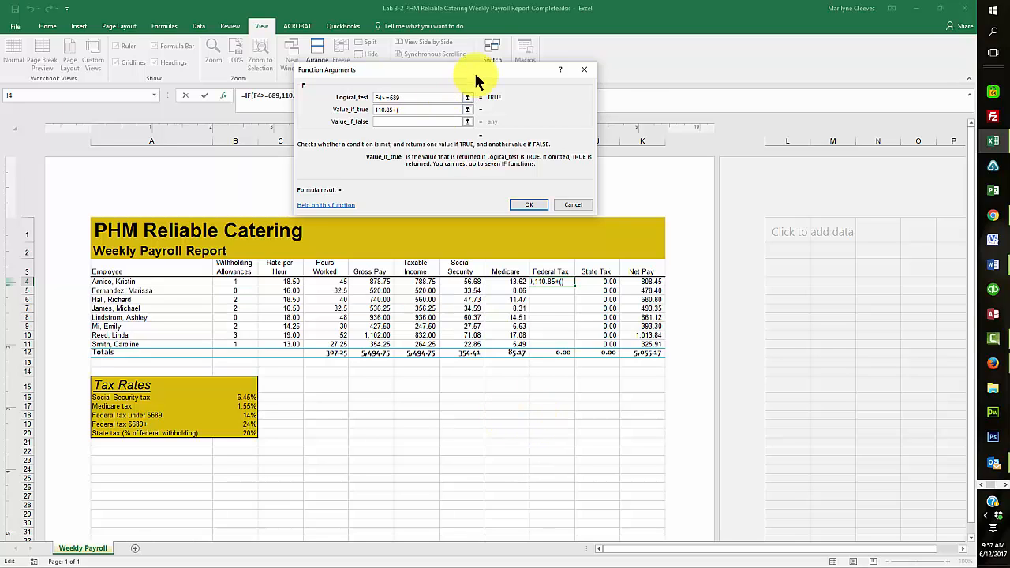
{"action": "left_click_drag", "start_coordinate": [461, 70], "coordinate": [478, 49]}
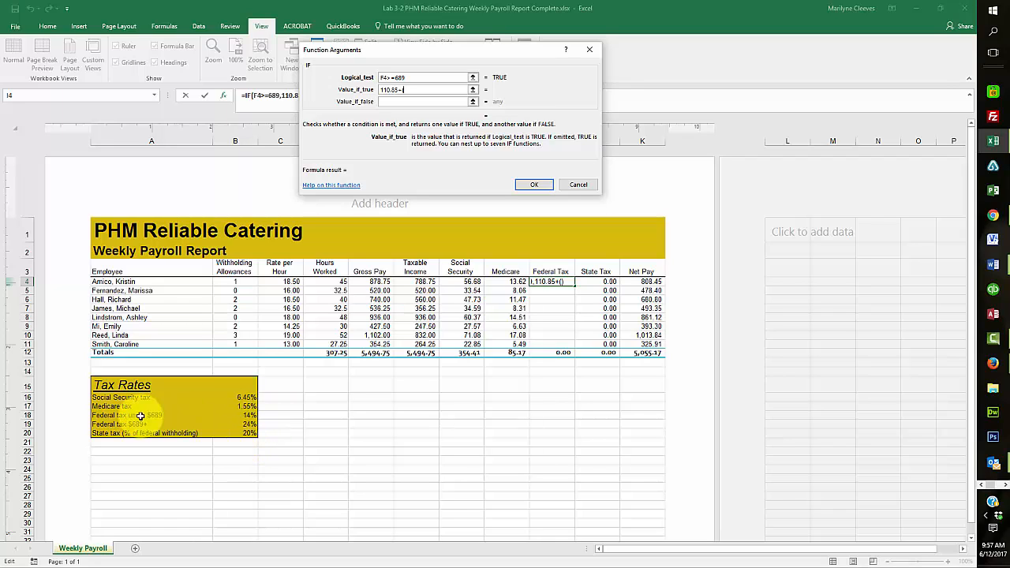
{"action": "left_click", "coordinate": [247, 426]}
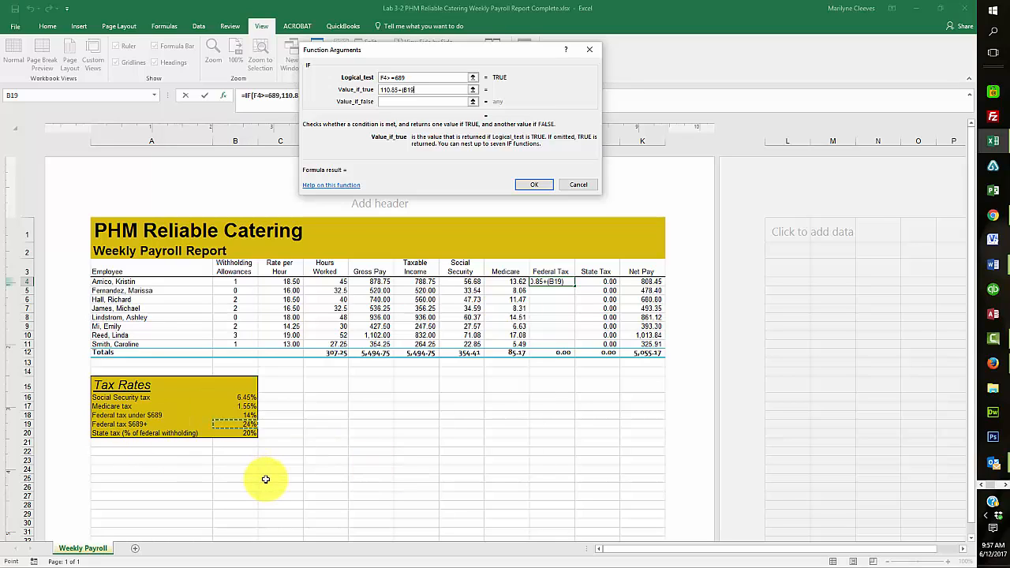
{"action": "key", "text": "F4"}
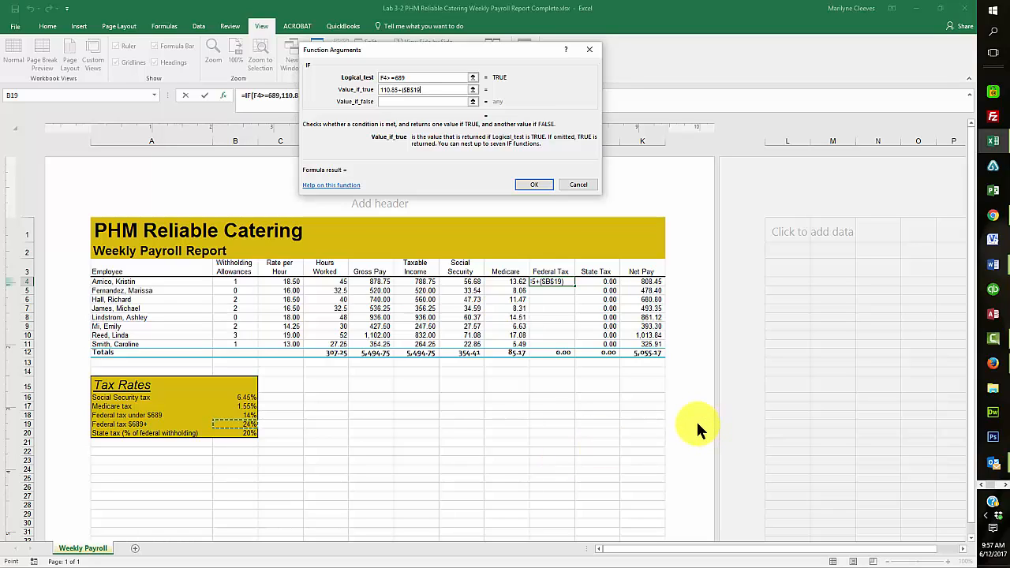
{"action": "type", "text": "*"}
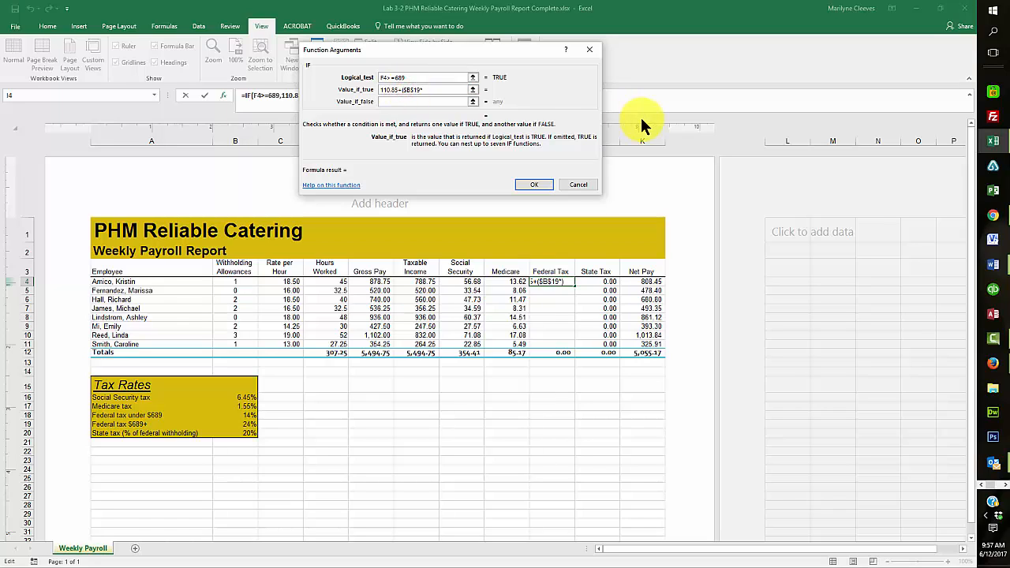
{"action": "left_click", "coordinate": [430, 89]}
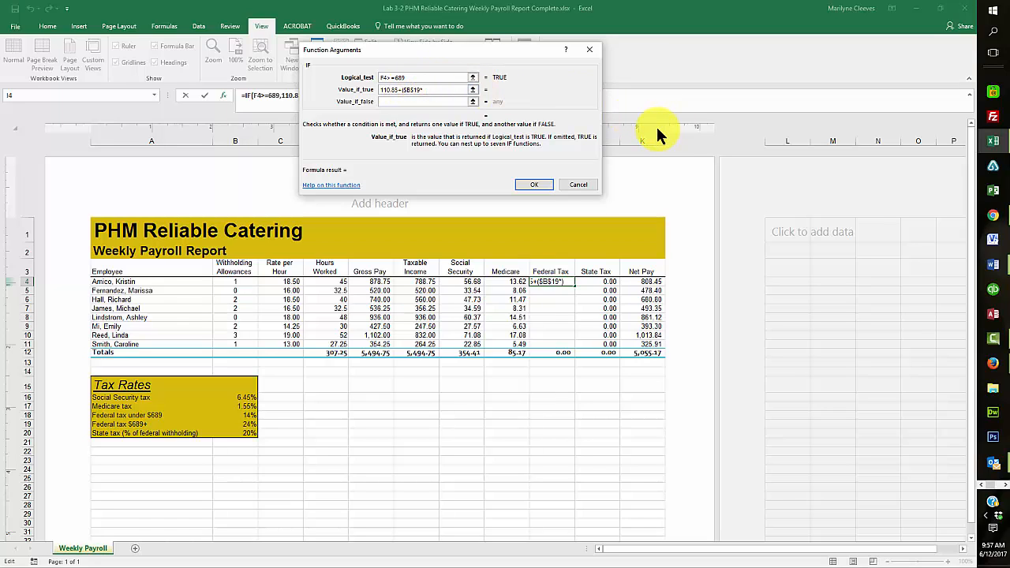
{"action": "type", "text": "("}
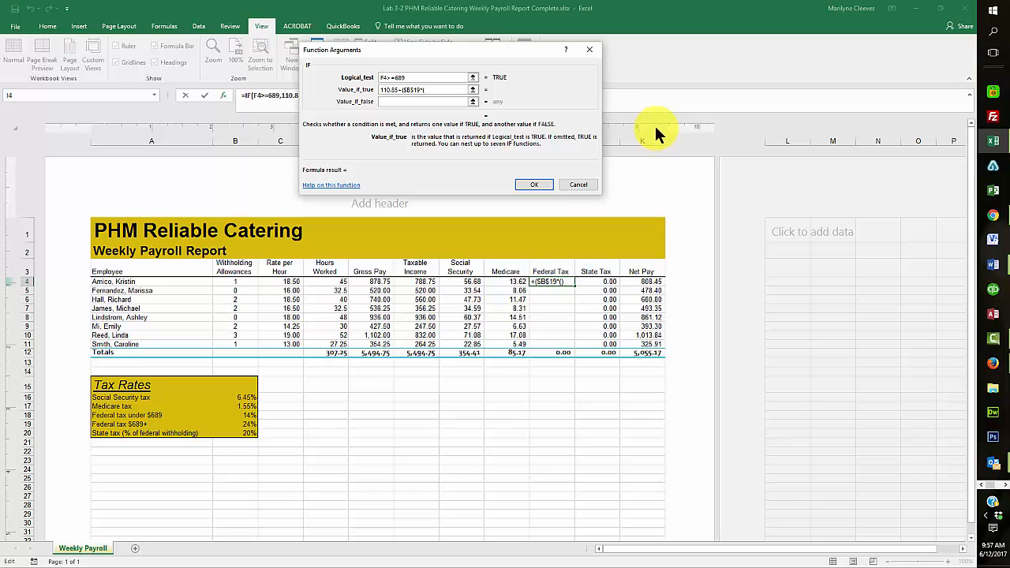
{"action": "left_click", "coordinate": [409, 281]}
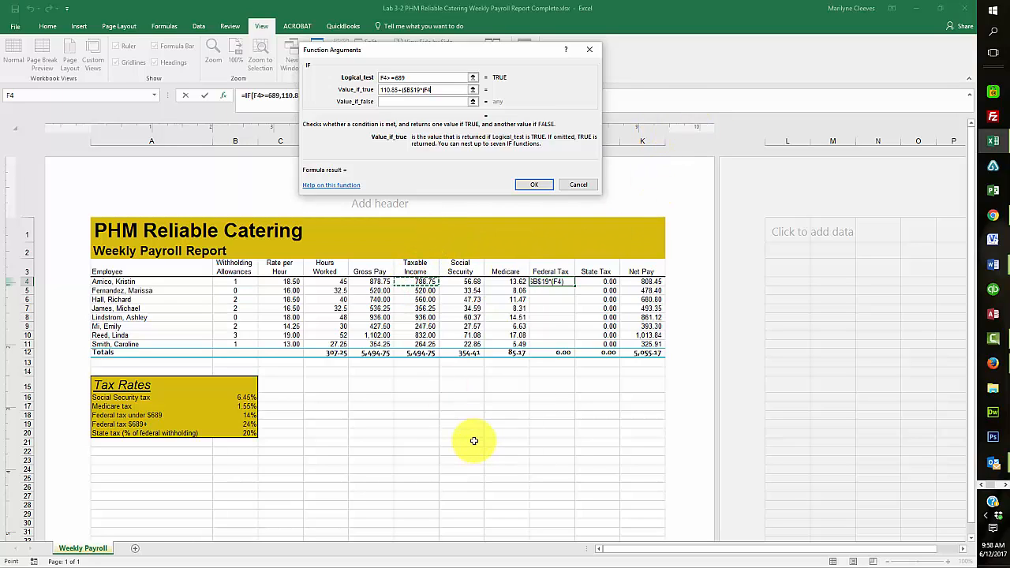
{"action": "type", "text": "-689)"}
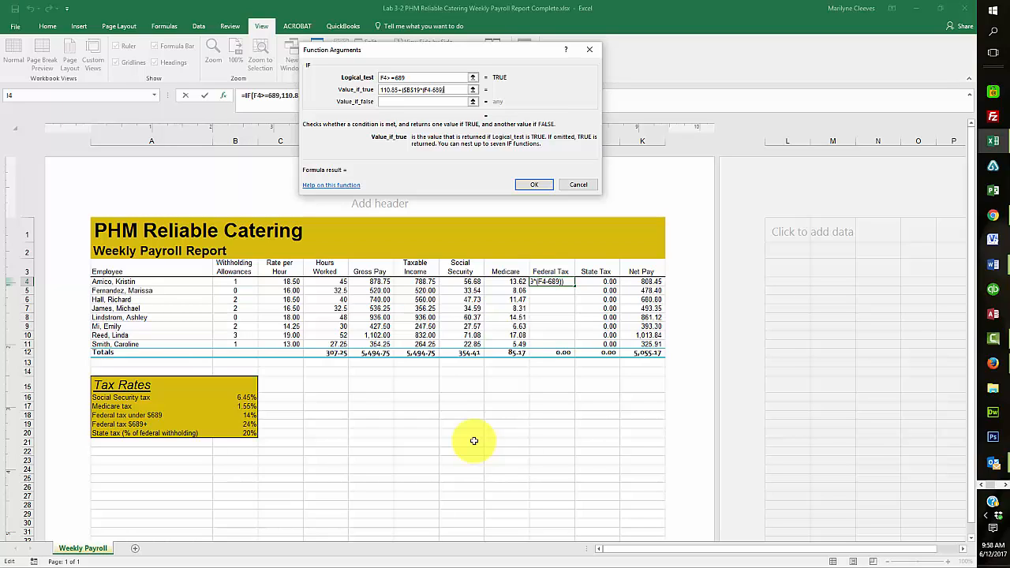
Step: Try to set the value if false to F4*$B$18 and confirm the IF function
{"action": "left_click", "coordinate": [389, 103]}
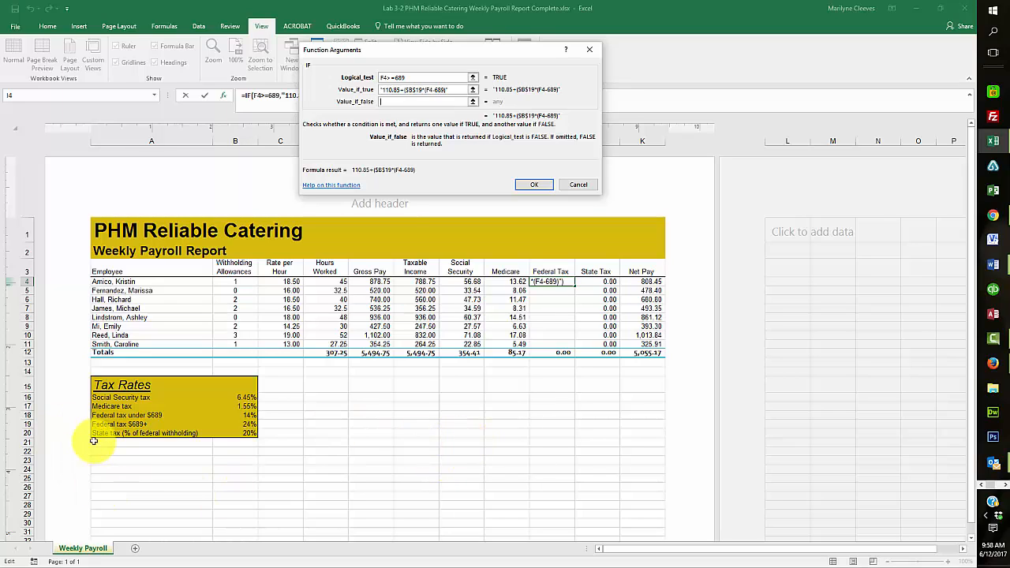
{"action": "left_click", "coordinate": [240, 415]}
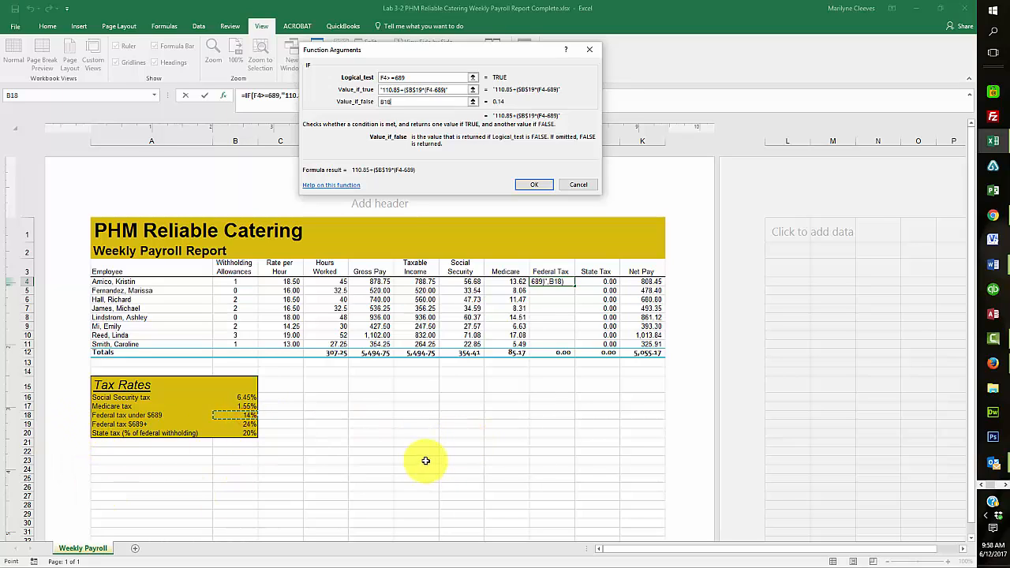
{"action": "key", "text": "F4"}
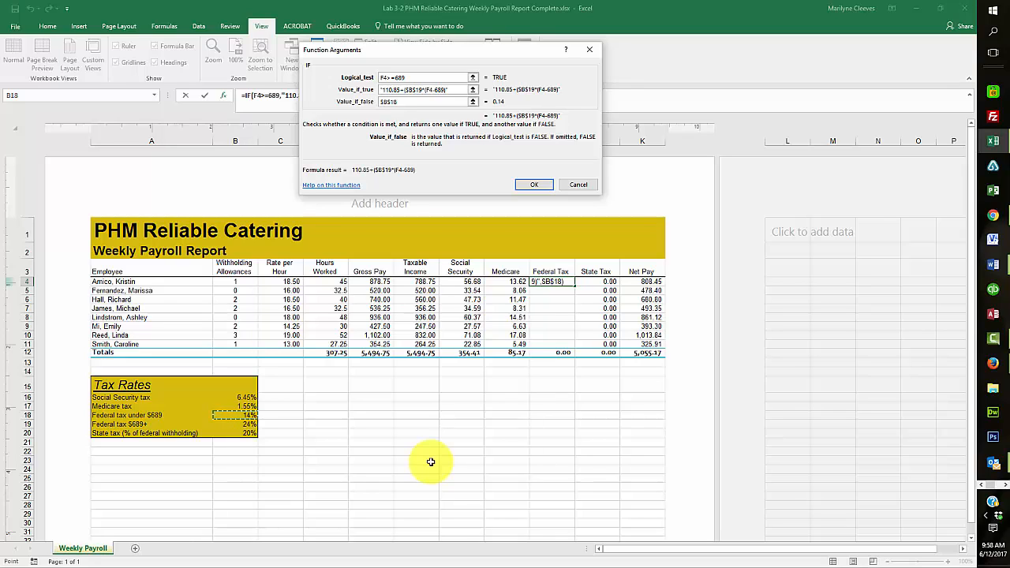
{"action": "left_click", "coordinate": [414, 282]}
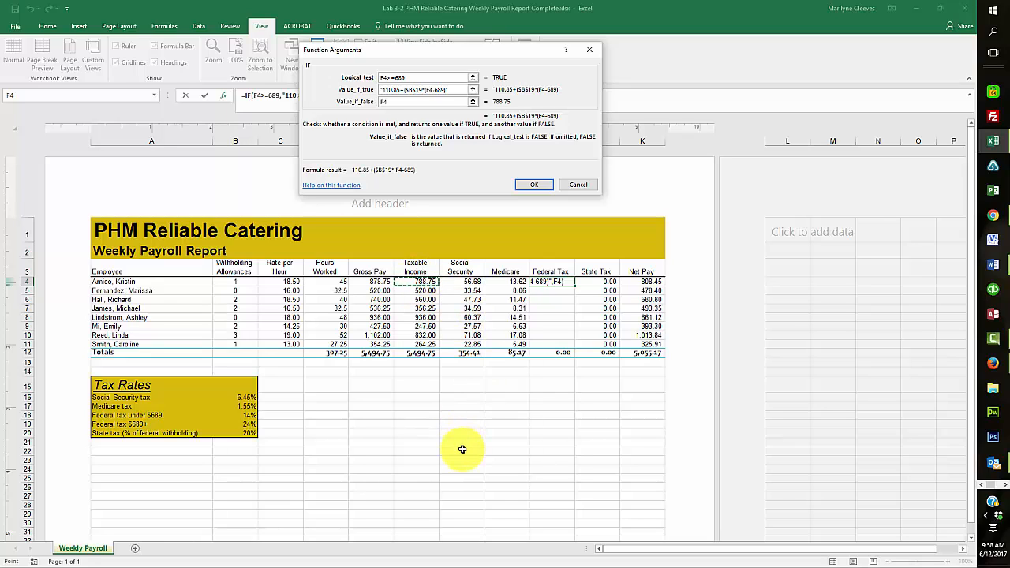
{"action": "type", "text": "*"}
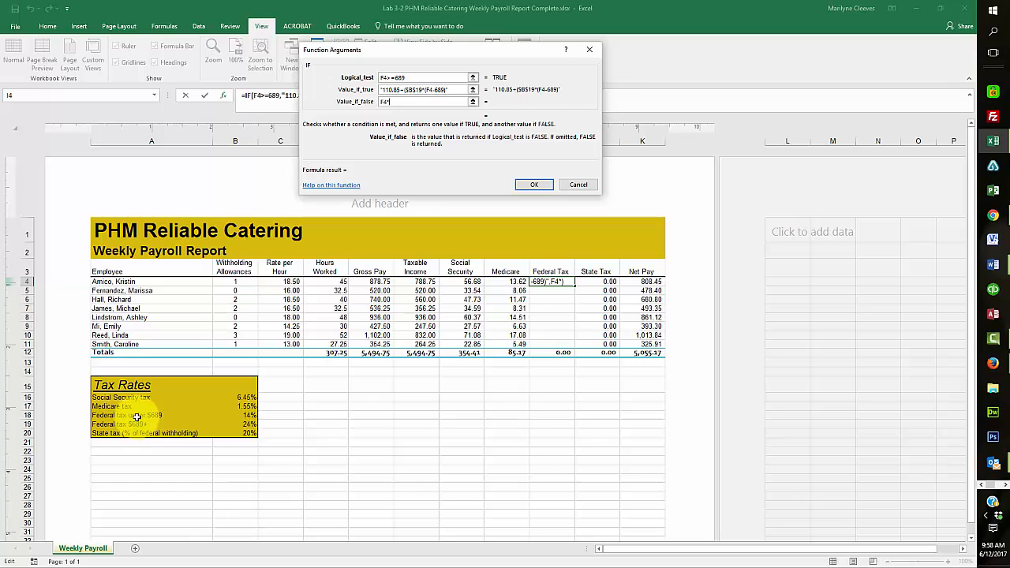
{"action": "left_click", "coordinate": [251, 415]}
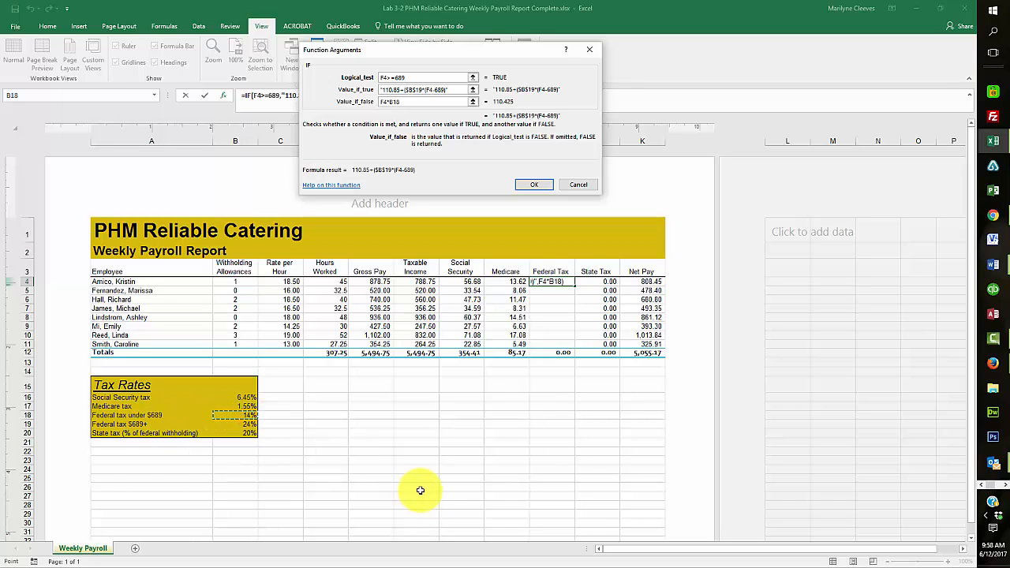
{"action": "key", "text": "F4"}
{"action": "left_click", "coordinate": [534, 184]}
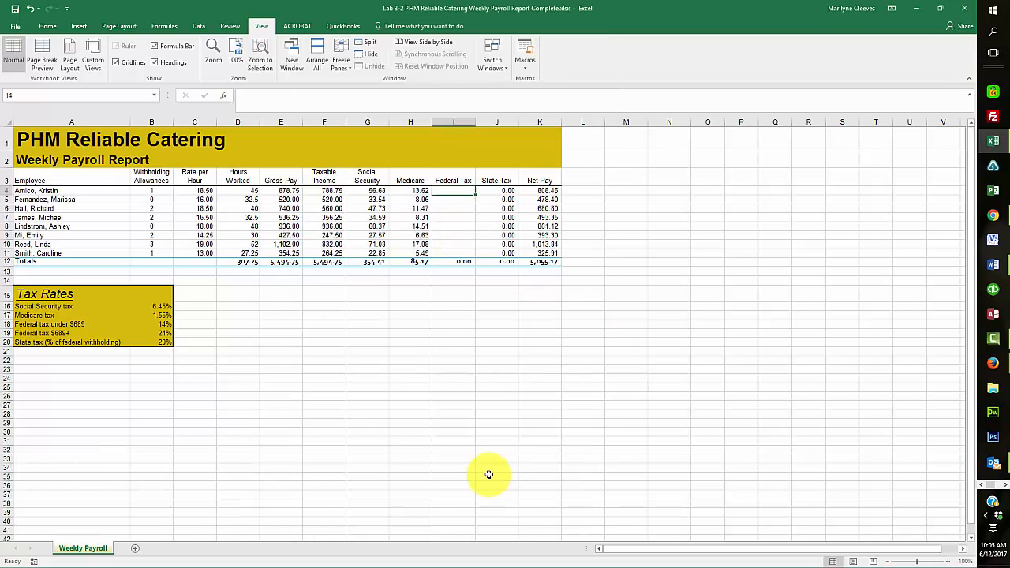
Step: Insert a new IF function in Federal Tax cell I4 with logical test F4>=689
{"action": "left_click", "coordinate": [224, 94]}
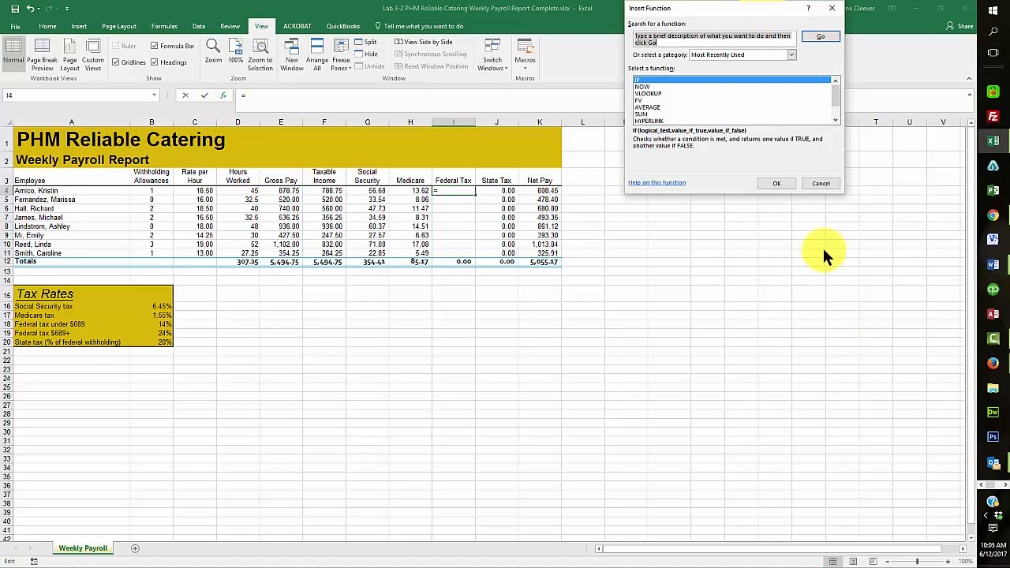
{"action": "left_click", "coordinate": [776, 183]}
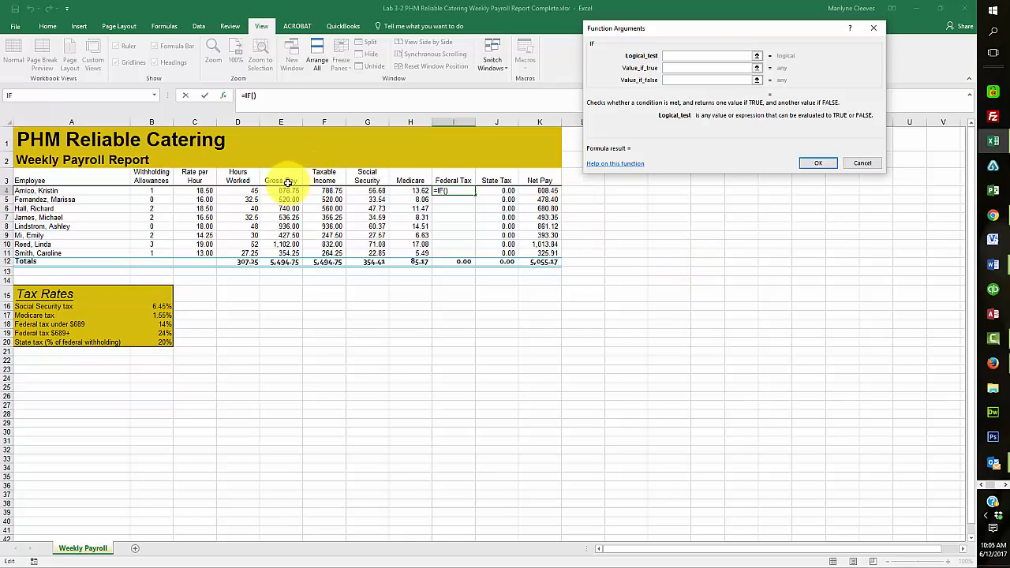
{"action": "left_click", "coordinate": [319, 192]}
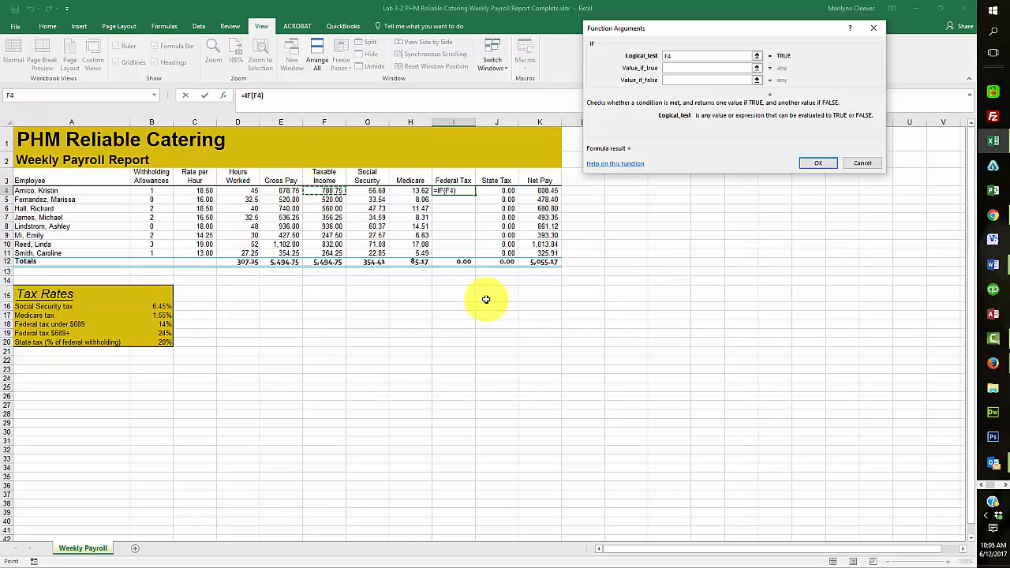
{"action": "type", "text": ">=689"}
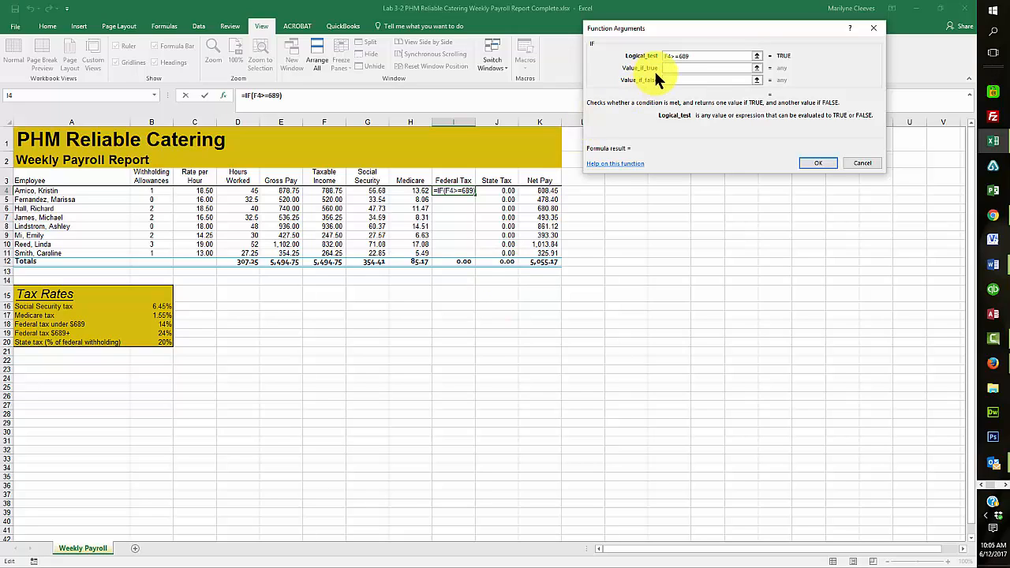
Step: Set the IF function's value if true to 110.85+($B$19*(F4-689)), with an absolute reference to the federal tax $689+ rate
{"action": "left_click", "coordinate": [678, 68]}
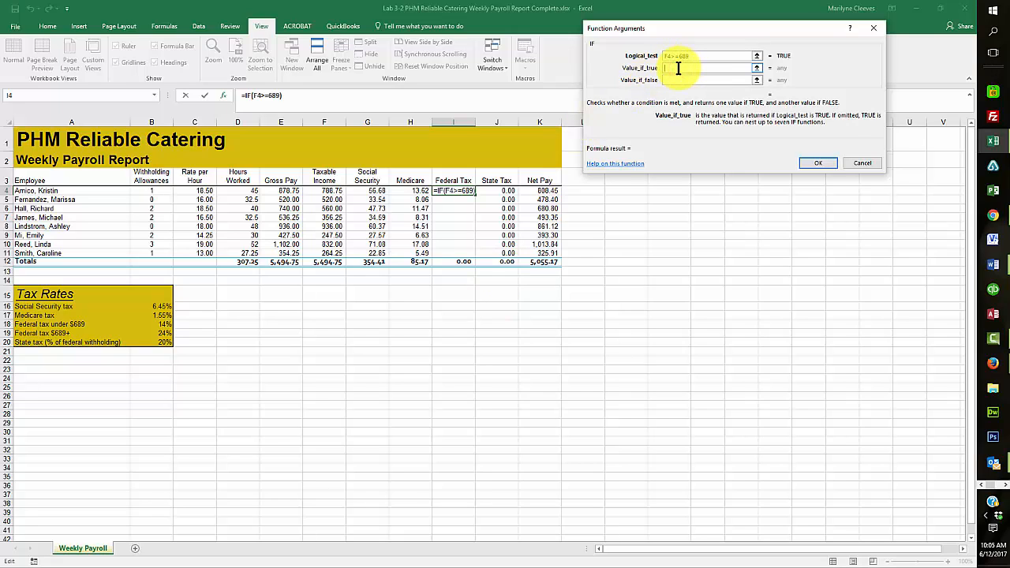
{"action": "type", "text": "110.85"}
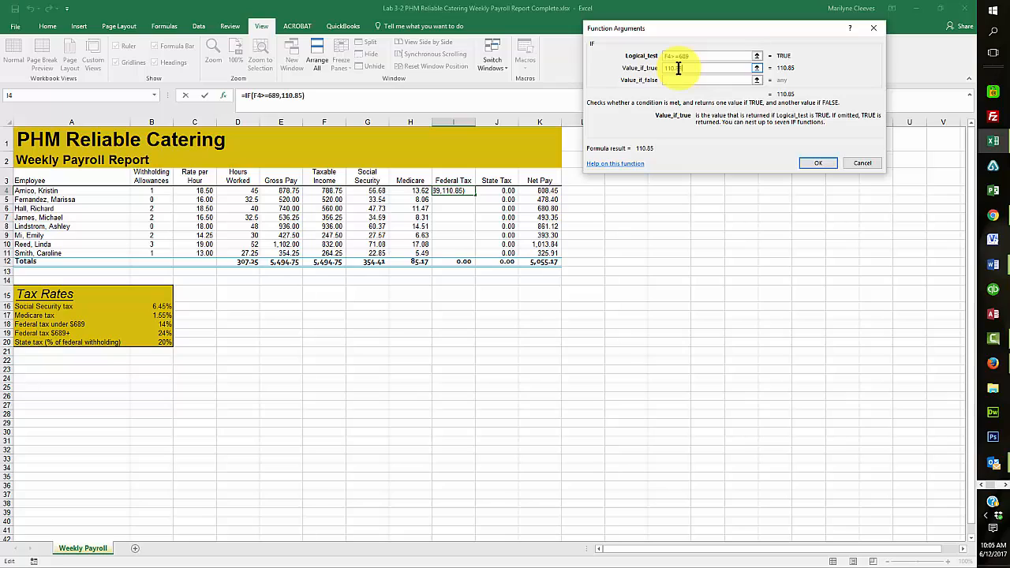
{"action": "type", "text": "+(B19"}
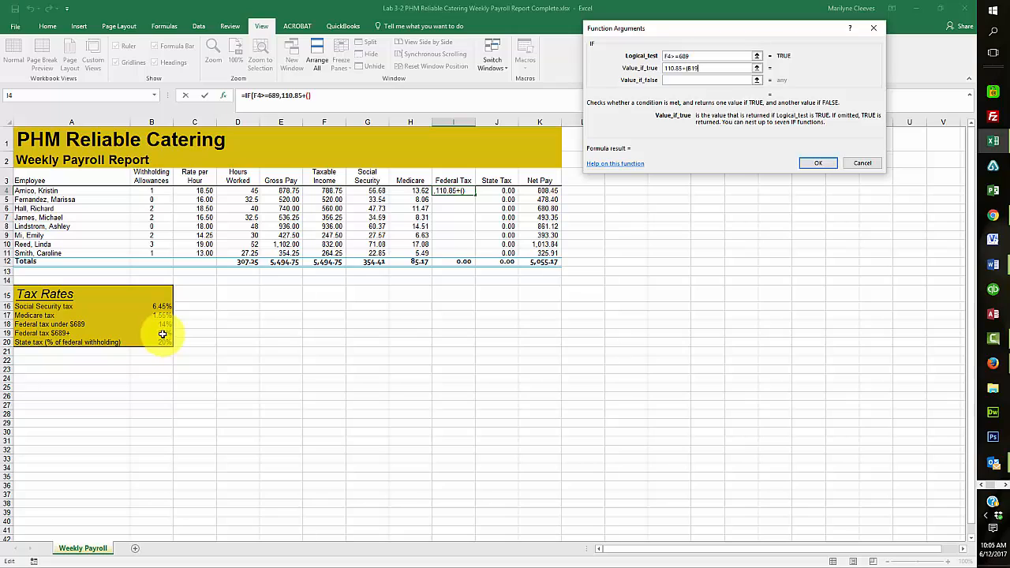
{"action": "left_click", "coordinate": [162, 333]}
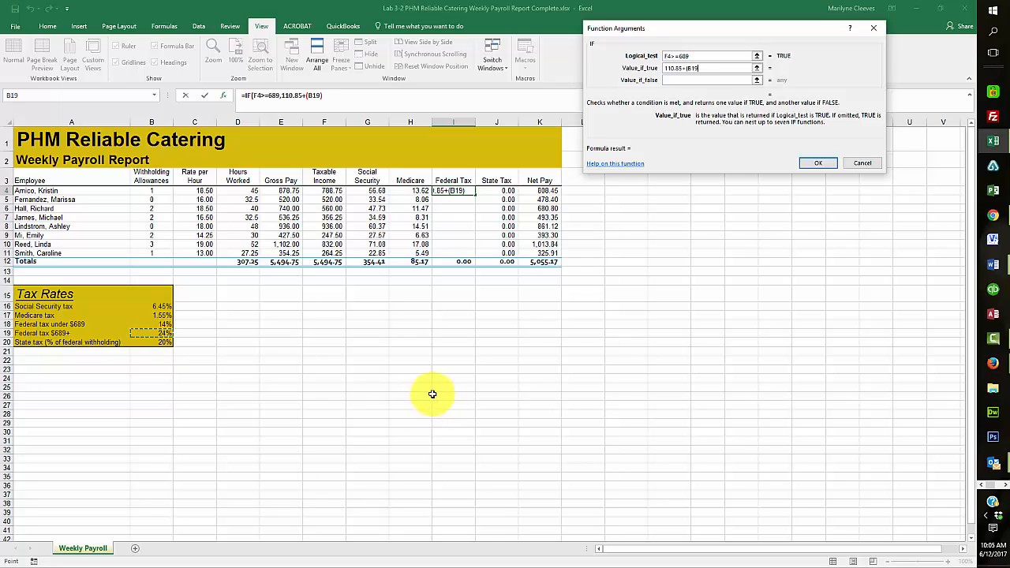
{"action": "key", "text": "F4"}
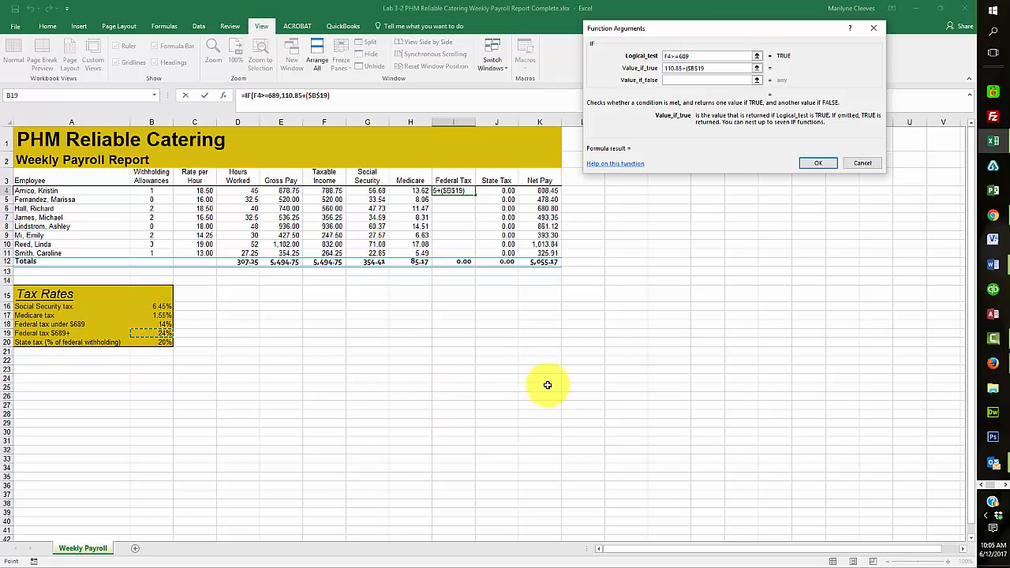
{"action": "type", "text": "*("}
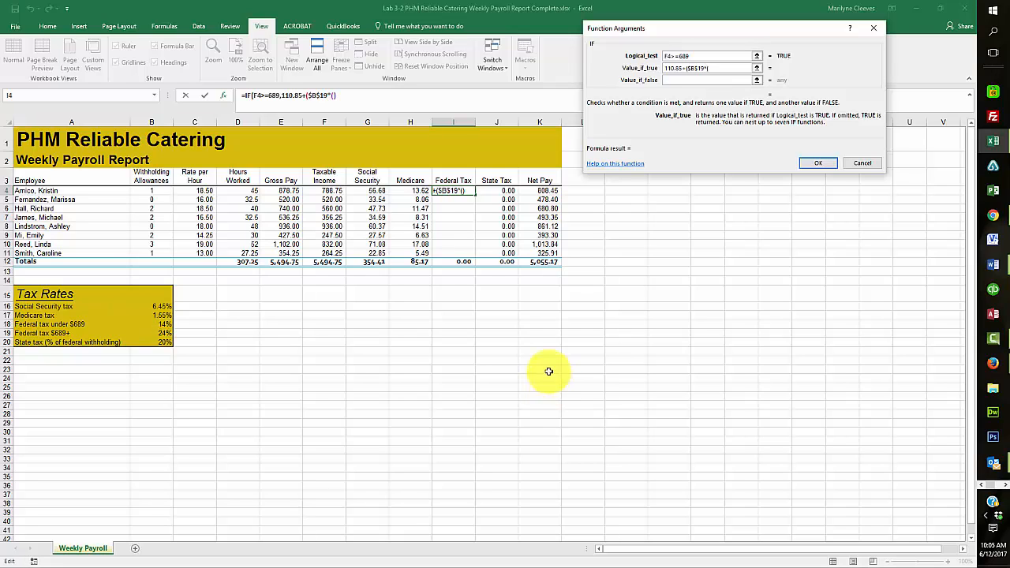
{"action": "left_click", "coordinate": [327, 191]}
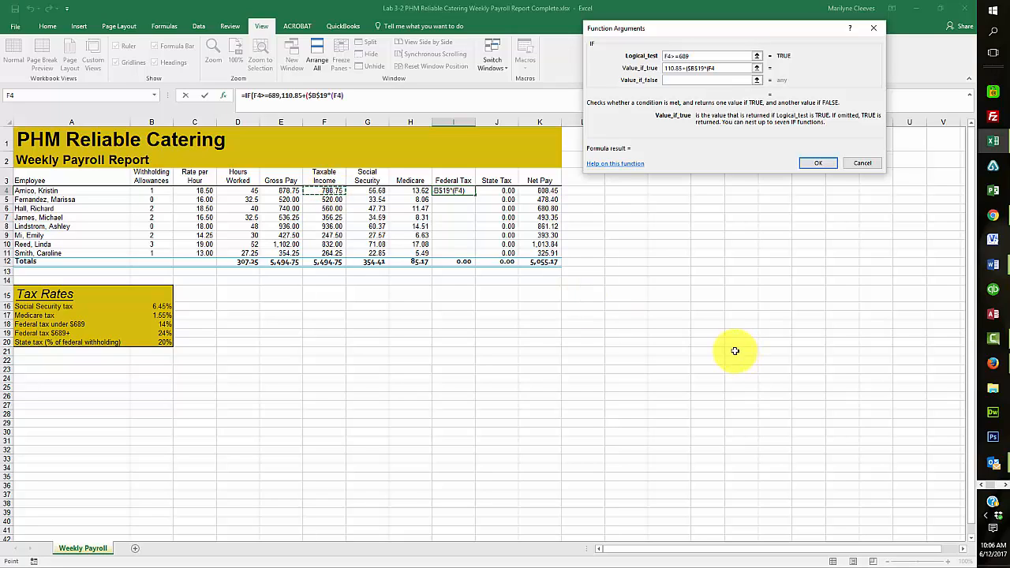
{"action": "type", "text": "-"}
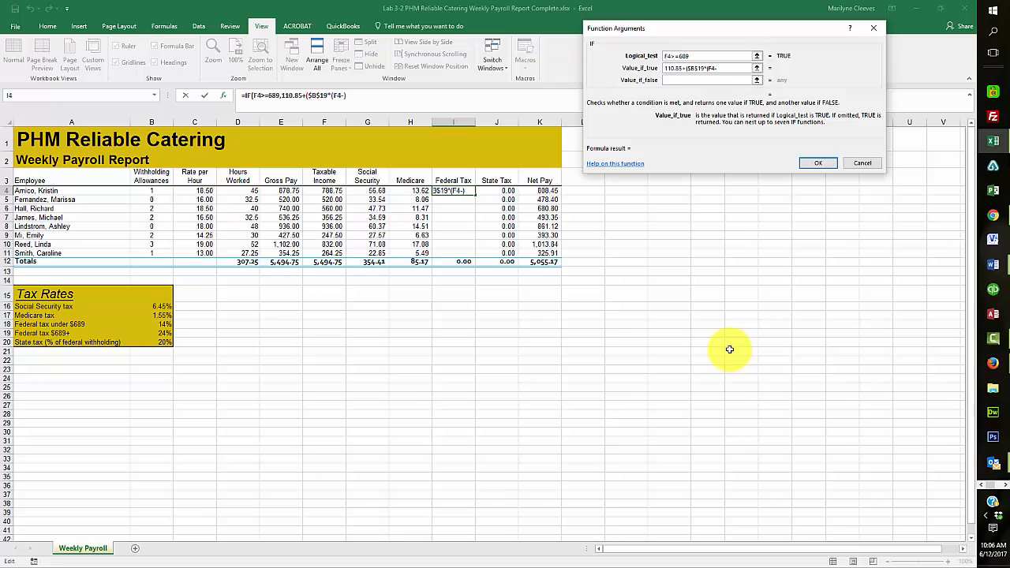
{"action": "type", "text": "689))"}
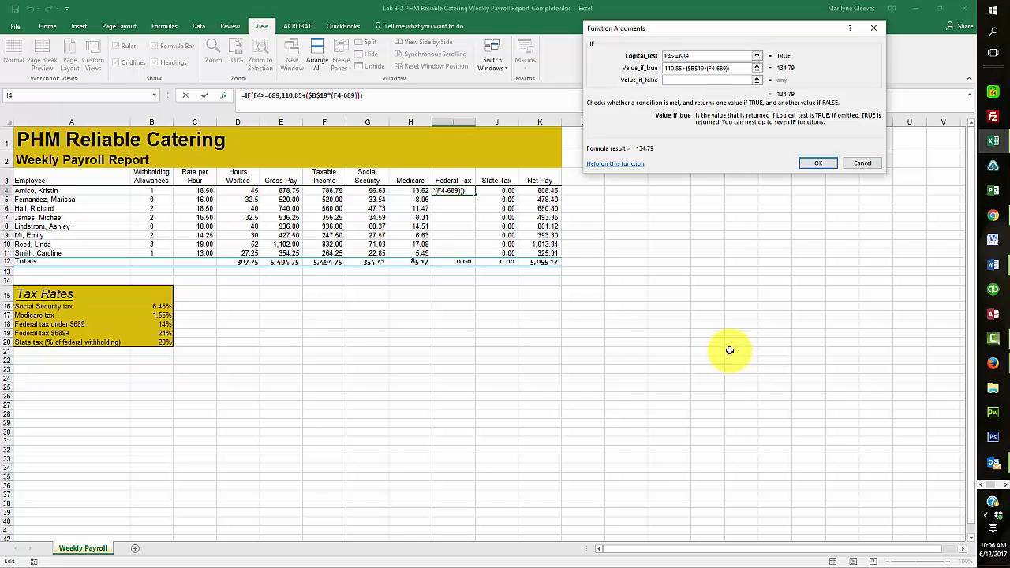
Step: Complete the IF function with F4*$B$18 as the value if false and fill the formula down from I4 to I11
{"action": "left_click", "coordinate": [674, 79]}
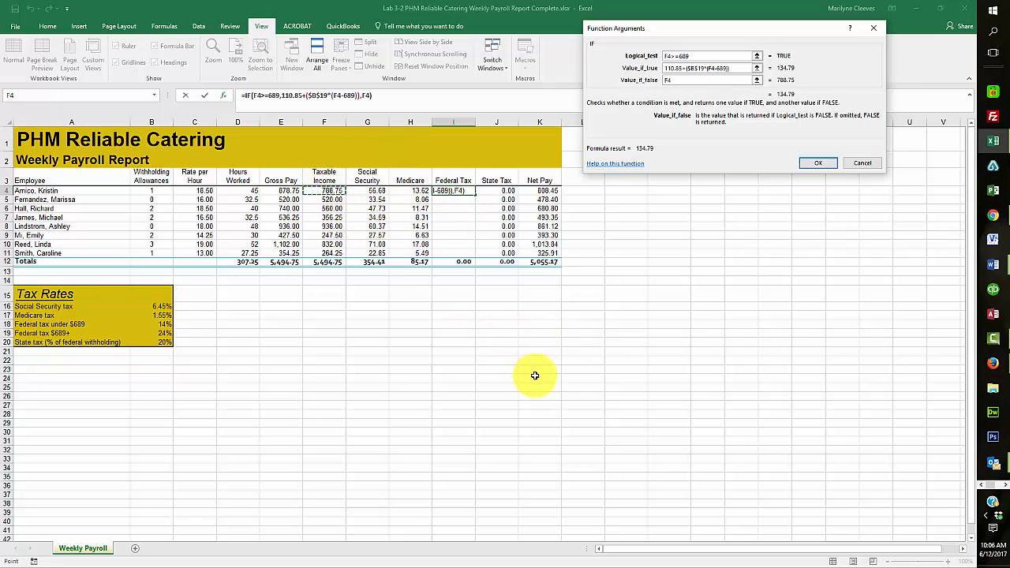
{"action": "type", "text": "-"}
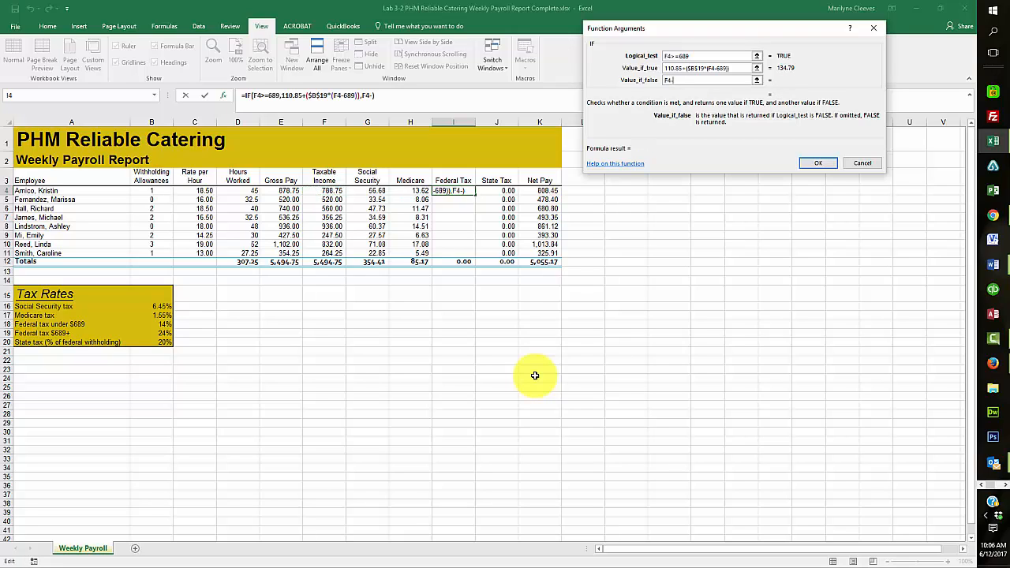
{"action": "key", "text": "BackSpace"}
{"action": "type", "text": "*"}
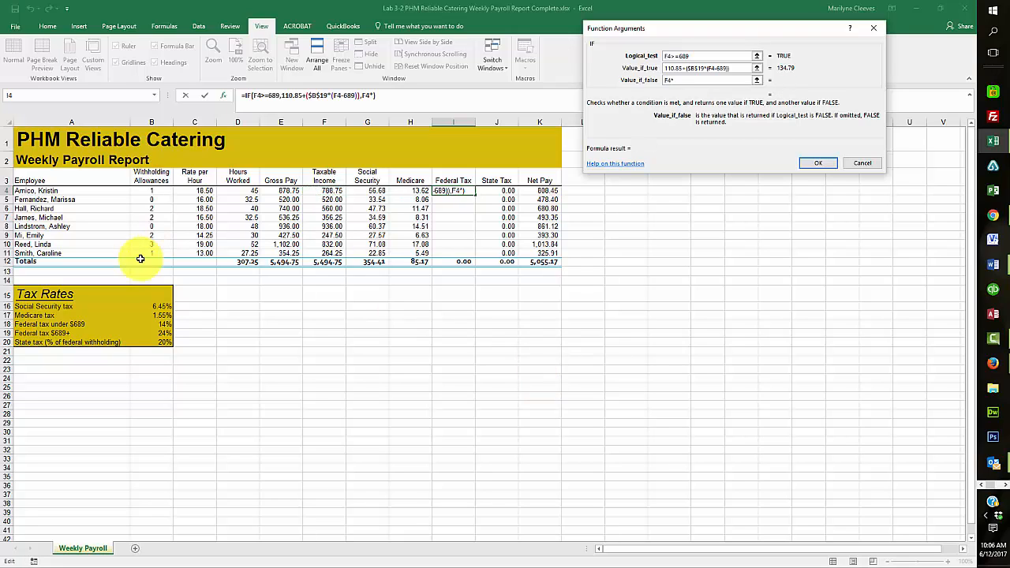
{"action": "left_click", "coordinate": [157, 323]}
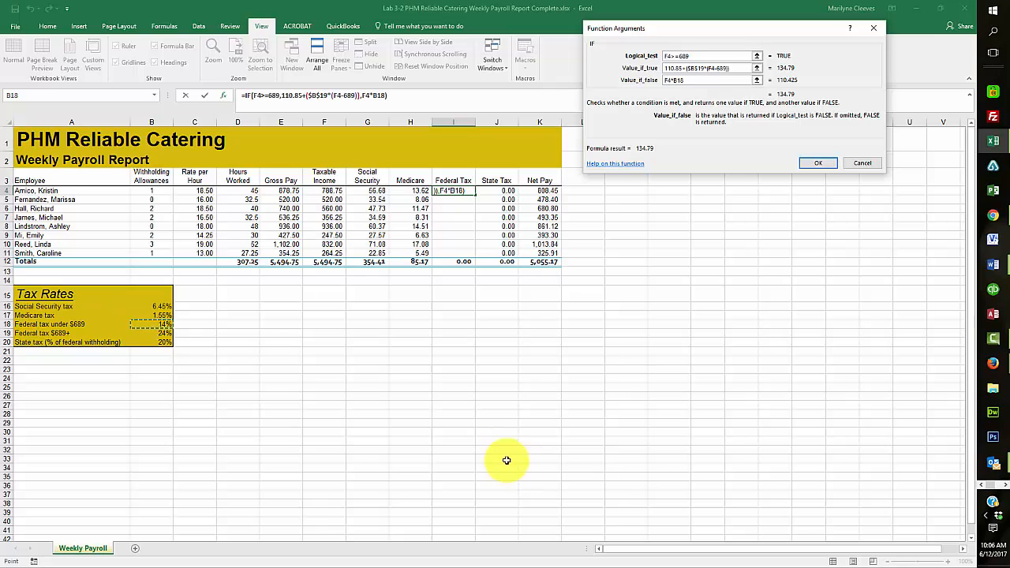
{"action": "key", "text": "F4"}
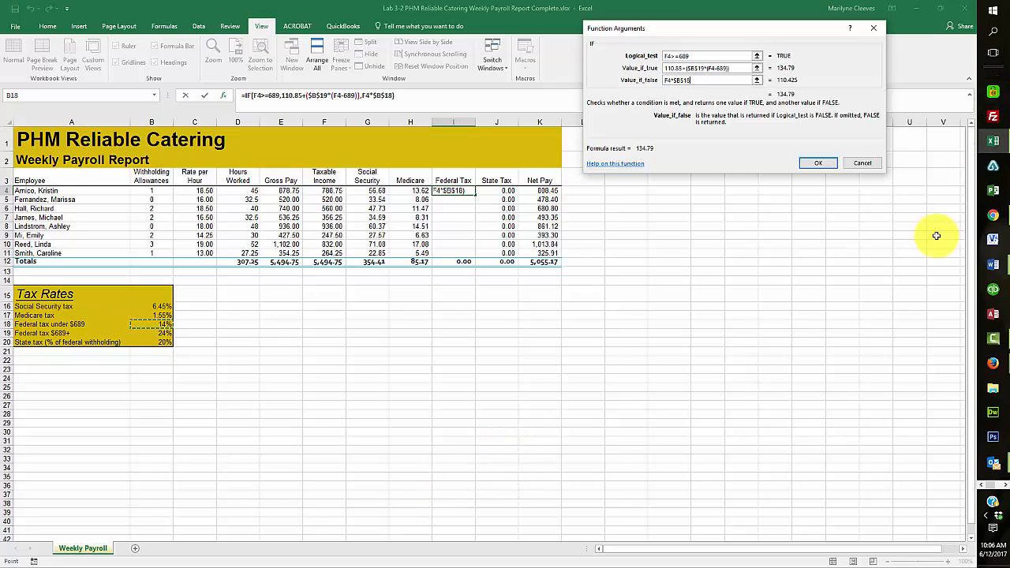
{"action": "left_click", "coordinate": [818, 163]}
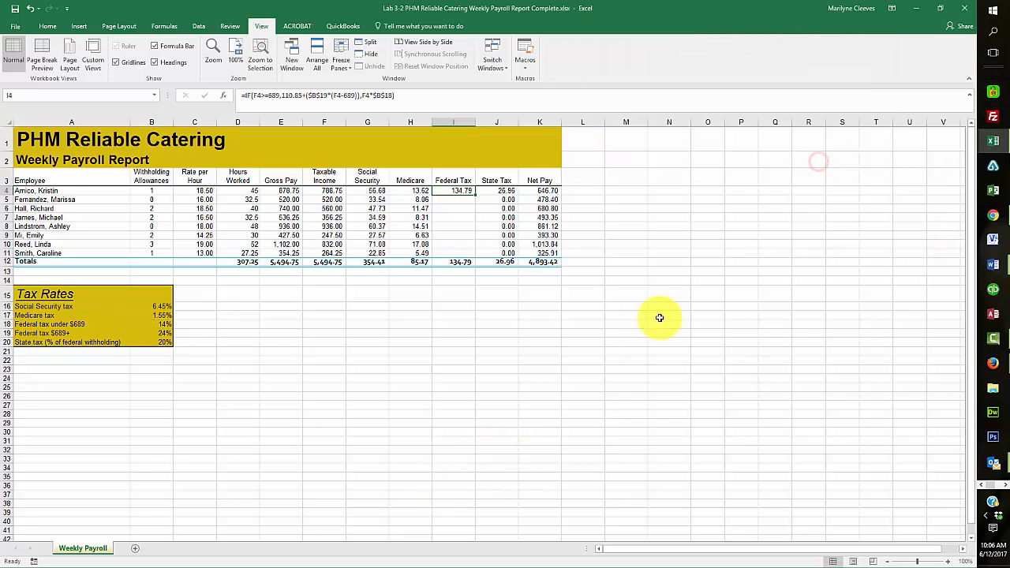
{"action": "left_click_drag", "start_coordinate": [475, 195], "coordinate": [475, 253]}
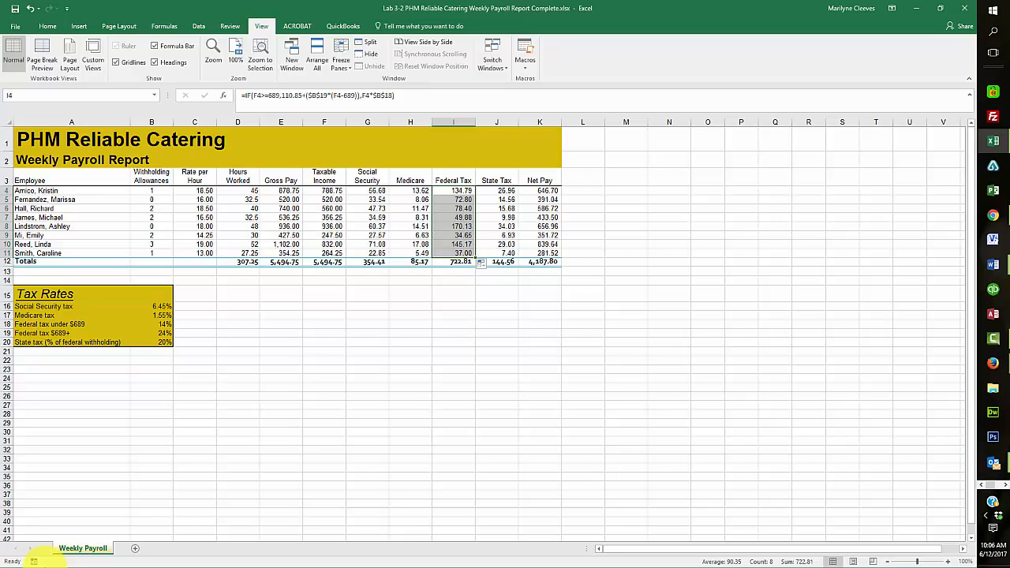
Step: Display the worksheet's formulas and widen Federal Tax column I to fit its full IF formulas
{"action": "key", "text": "ctrl+grave"}
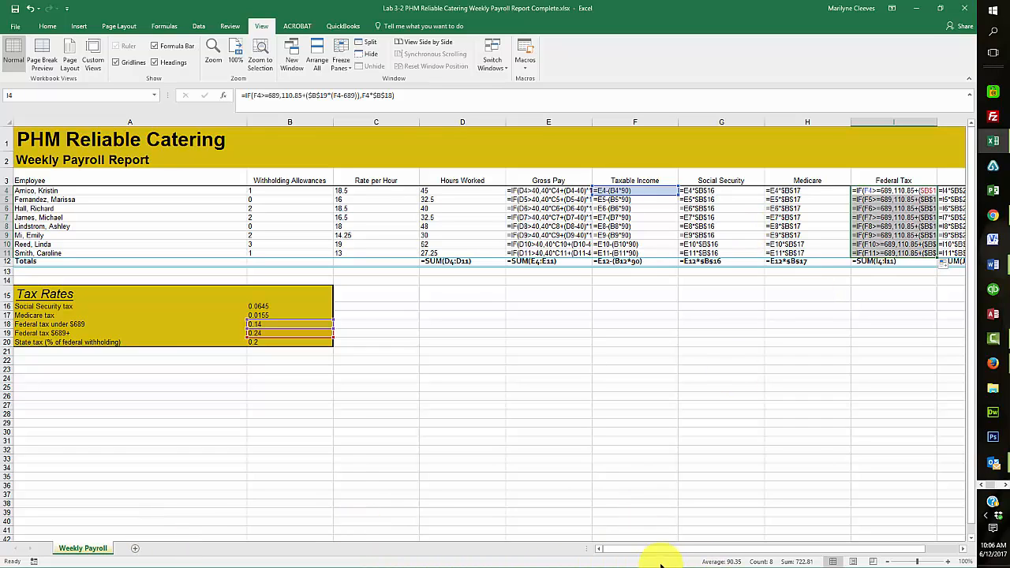
{"action": "left_click_drag", "start_coordinate": [665, 549], "coordinate": [804, 555]}
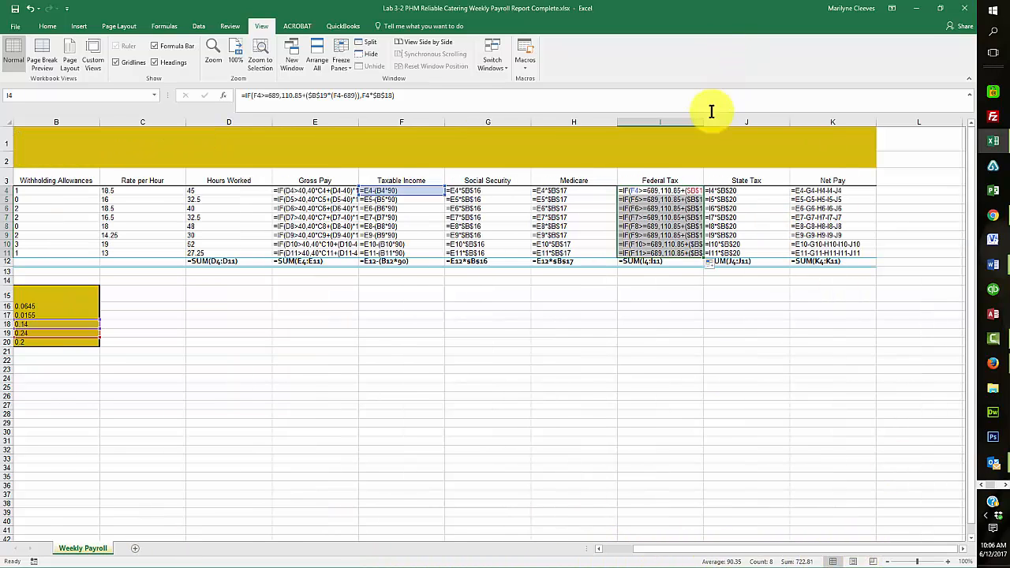
{"action": "left_click_drag", "start_coordinate": [703, 123], "coordinate": [815, 123]}
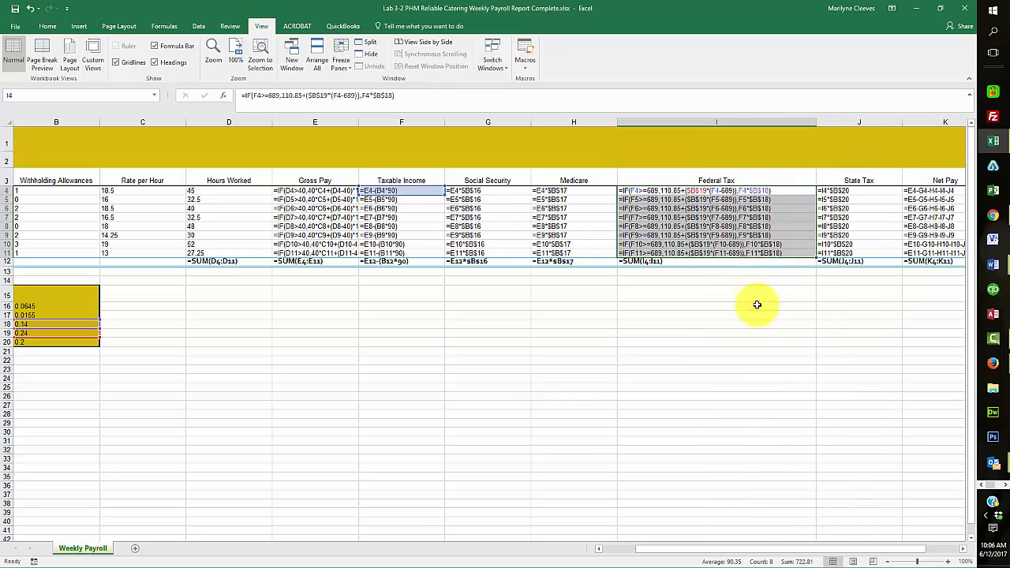
{"action": "left_click", "coordinate": [664, 359]}
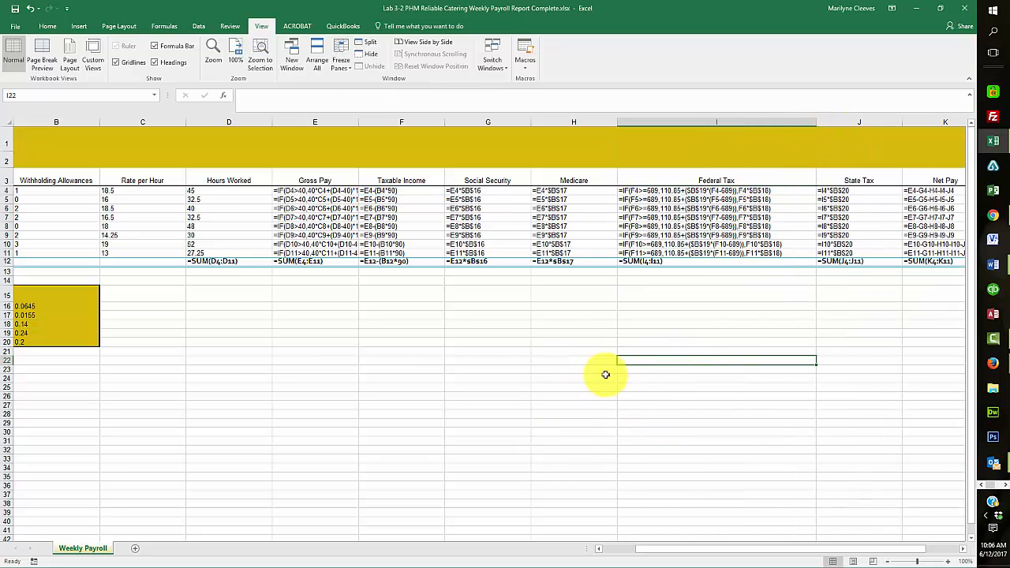
Step: Set the sheet magnification to 200% and review the I4 federal tax formula against the Tax Rates table
{"action": "double_click", "coordinate": [715, 190]}
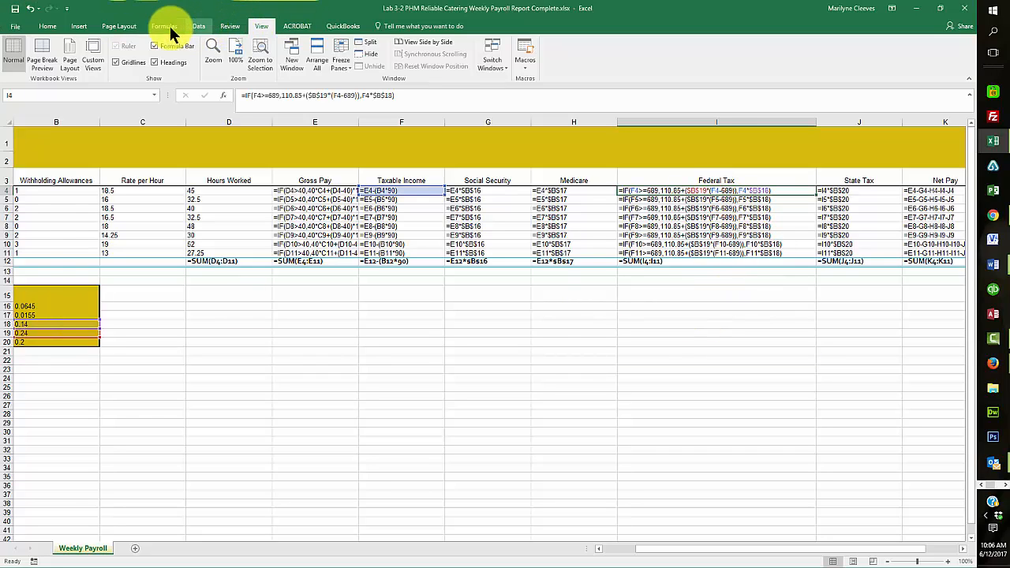
{"action": "left_click", "coordinate": [214, 50]}
{"action": "left_click", "coordinate": [699, 71]}
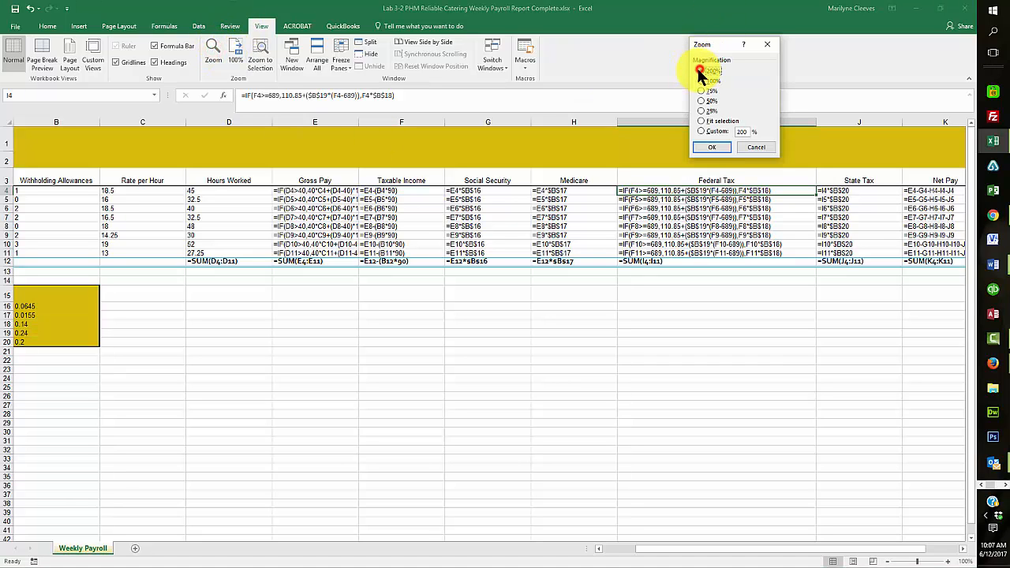
{"action": "left_click", "coordinate": [711, 148]}
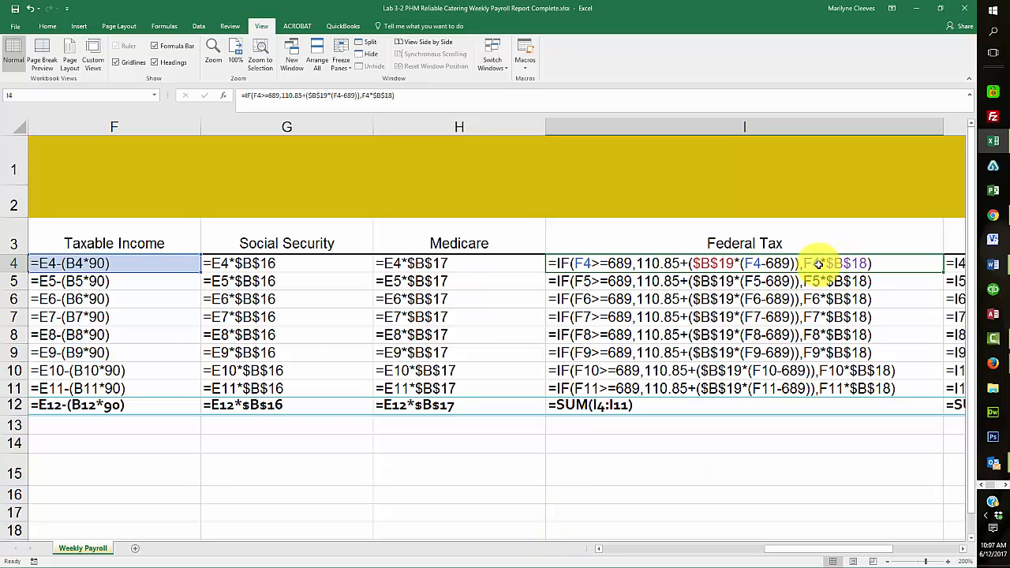
{"action": "scroll", "coordinate": [225, 463], "scroll_direction": "down", "scroll_amount": 4}
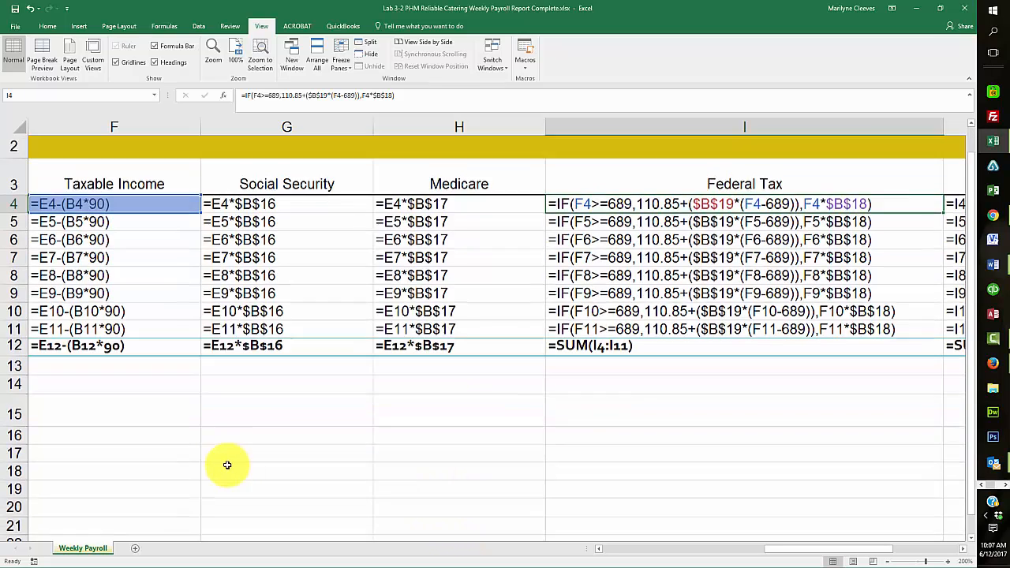
{"action": "left_click_drag", "start_coordinate": [797, 547], "coordinate": [577, 556]}
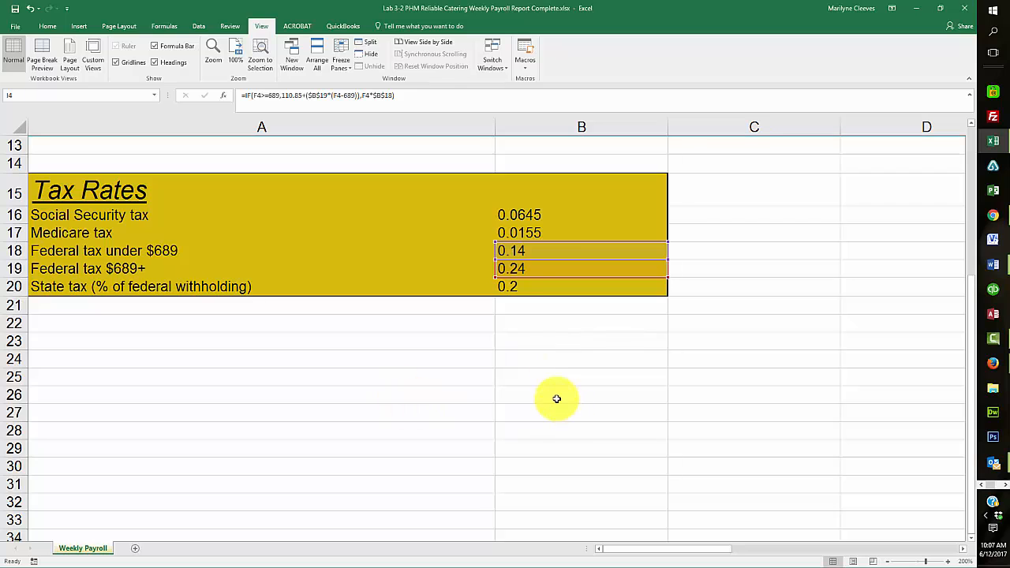
Step: Switch the sheet back from formulas to values and clear the Federal Tax cells I4:I11
{"action": "key", "text": "ctrl+grave"}
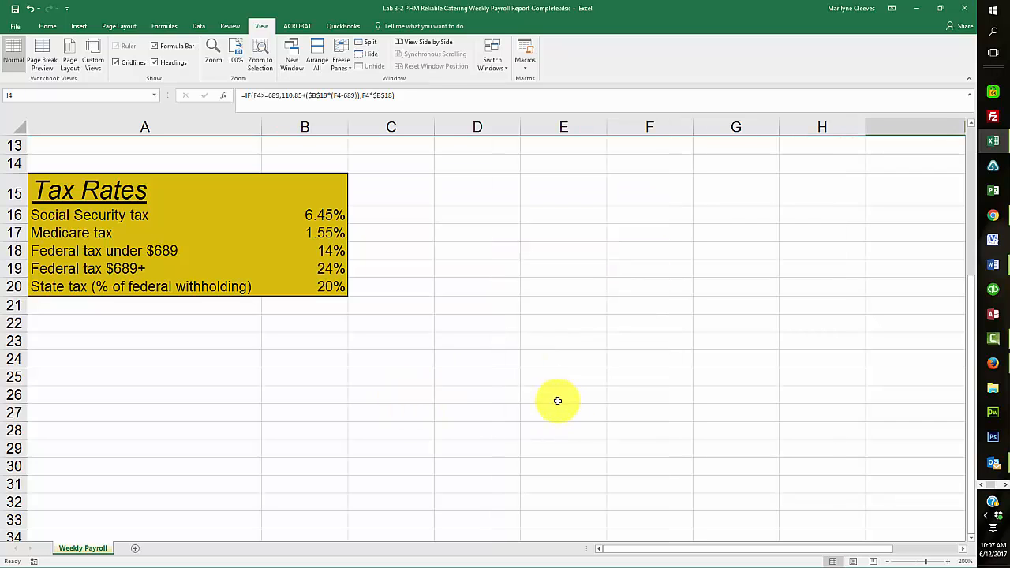
{"action": "scroll", "coordinate": [556, 410], "scroll_direction": "up", "scroll_amount": 4}
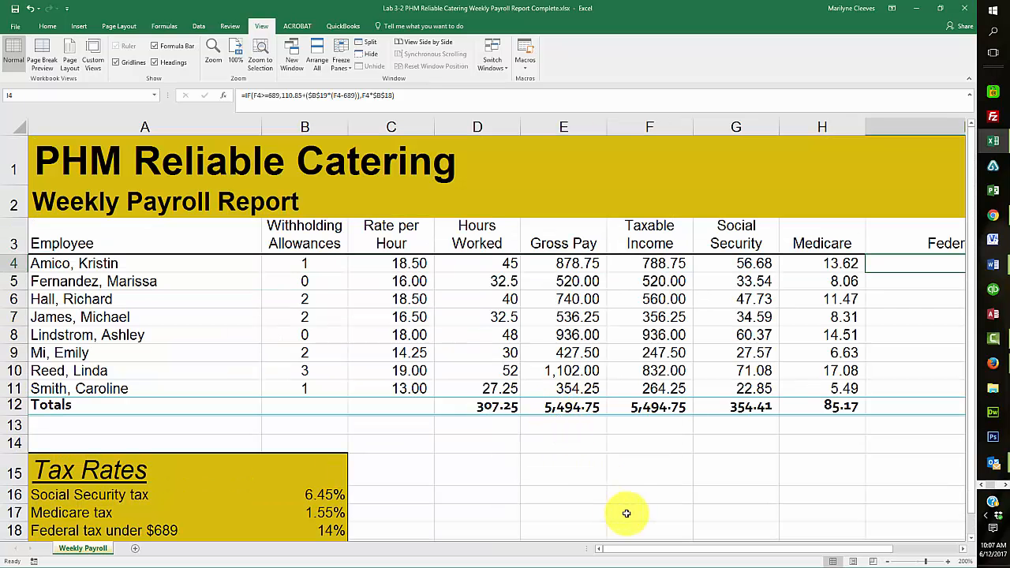
{"action": "left_click_drag", "start_coordinate": [654, 548], "coordinate": [773, 556]}
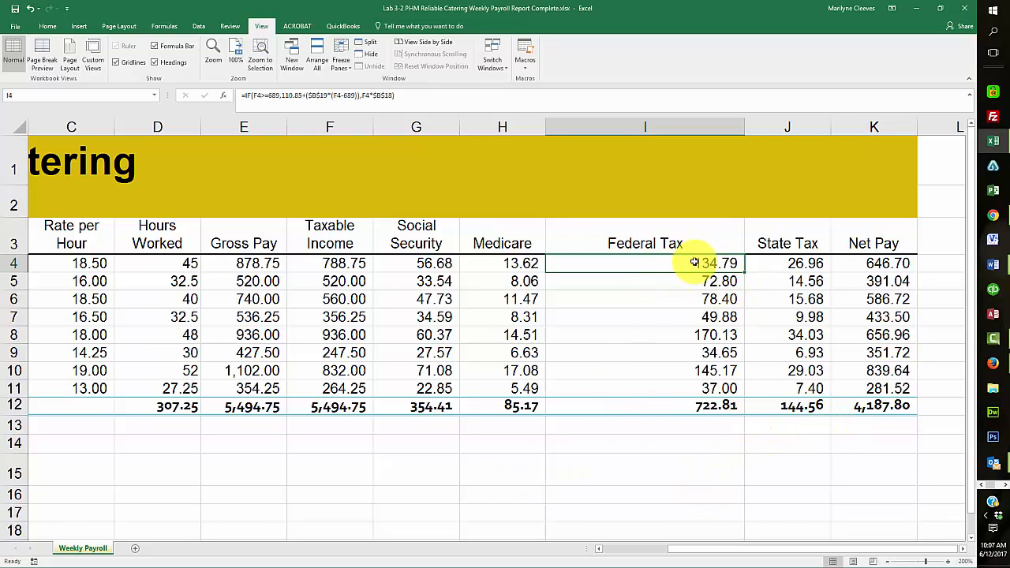
{"action": "left_click_drag", "start_coordinate": [694, 263], "coordinate": [721, 392]}
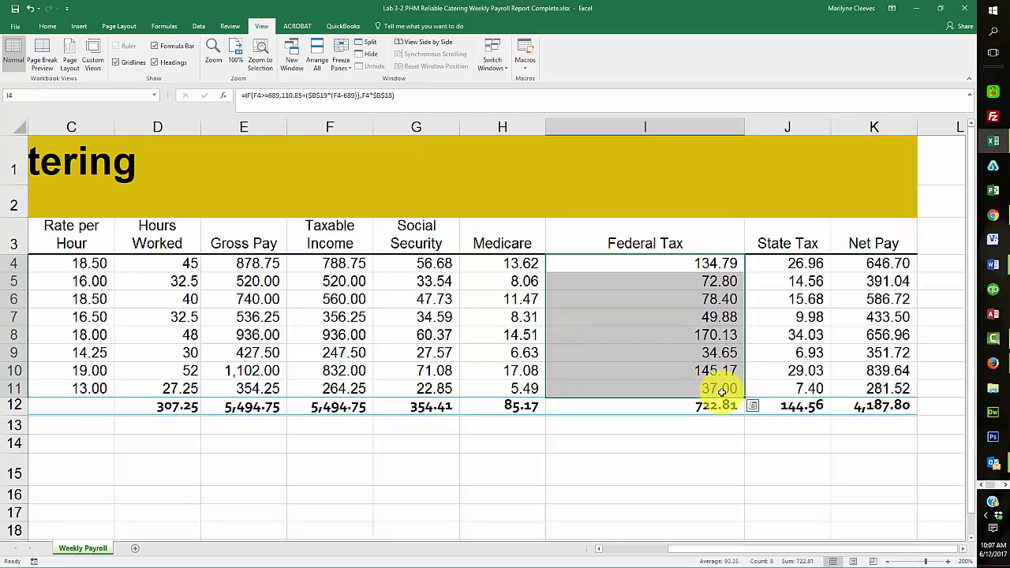
{"action": "key", "text": "Delete"}
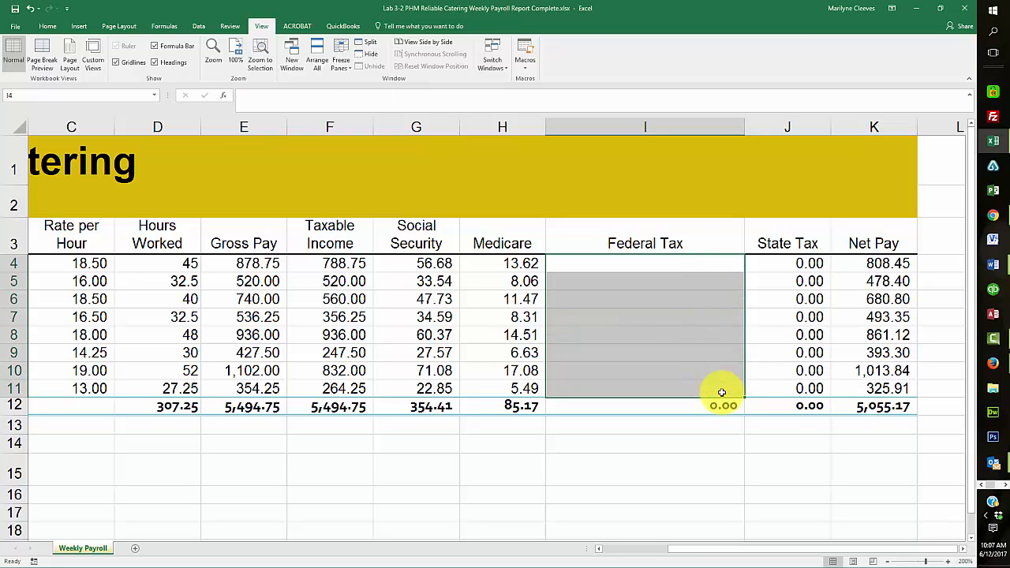
Step: Insert an IF function in Federal Tax cell I4 with the logical test F4>=689
{"action": "left_click", "coordinate": [609, 265]}
{"action": "type", "text": "="}
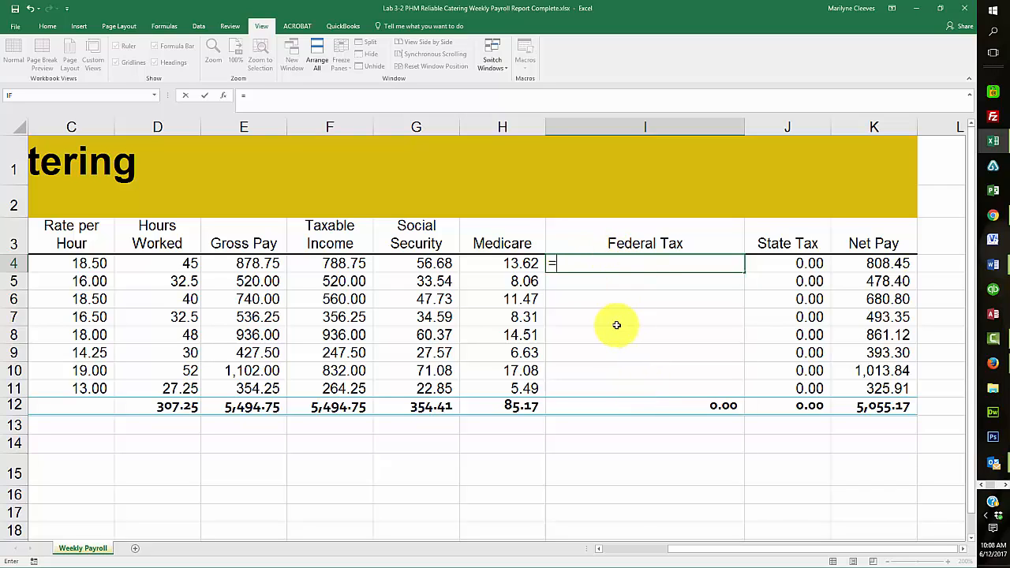
{"action": "left_click", "coordinate": [223, 96]}
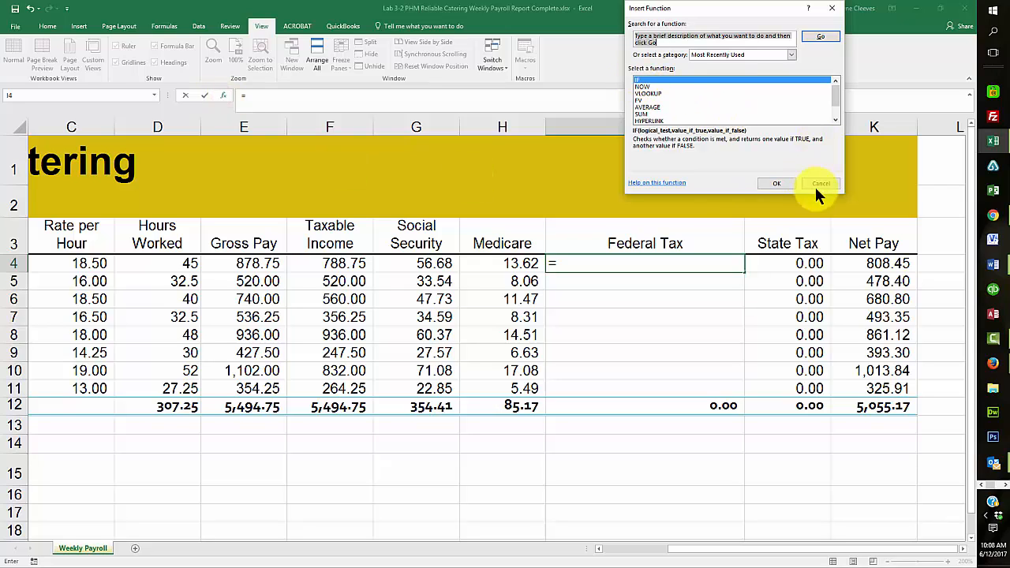
{"action": "left_click", "coordinate": [779, 183]}
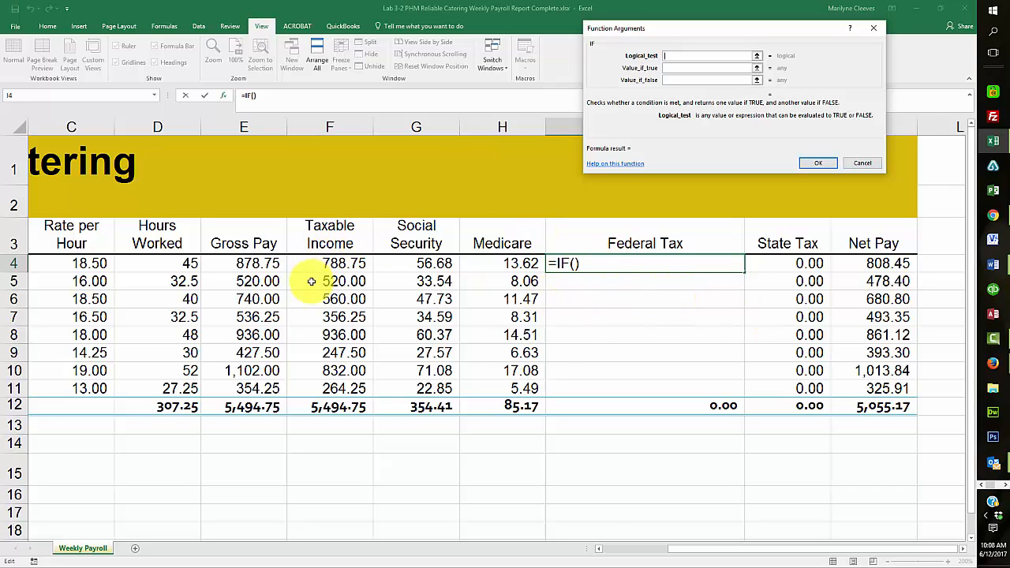
{"action": "left_click", "coordinate": [327, 264]}
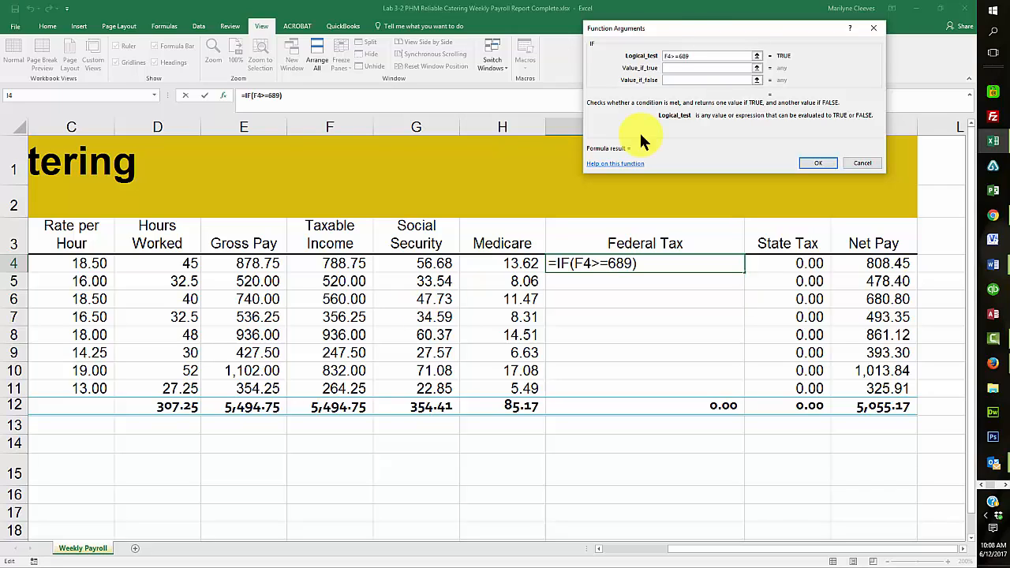
Step: Set the IF function's value if true to 110.85+($B$19*(F4-689)), using an absolute reference for the $689+ rate
{"action": "left_click", "coordinate": [675, 69]}
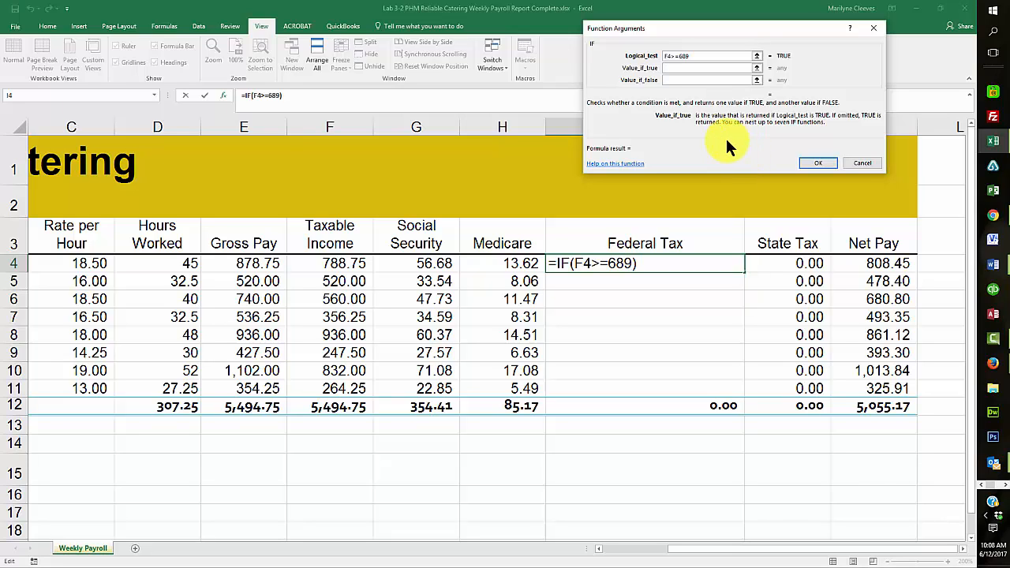
{"action": "type", "text": "110.85+"}
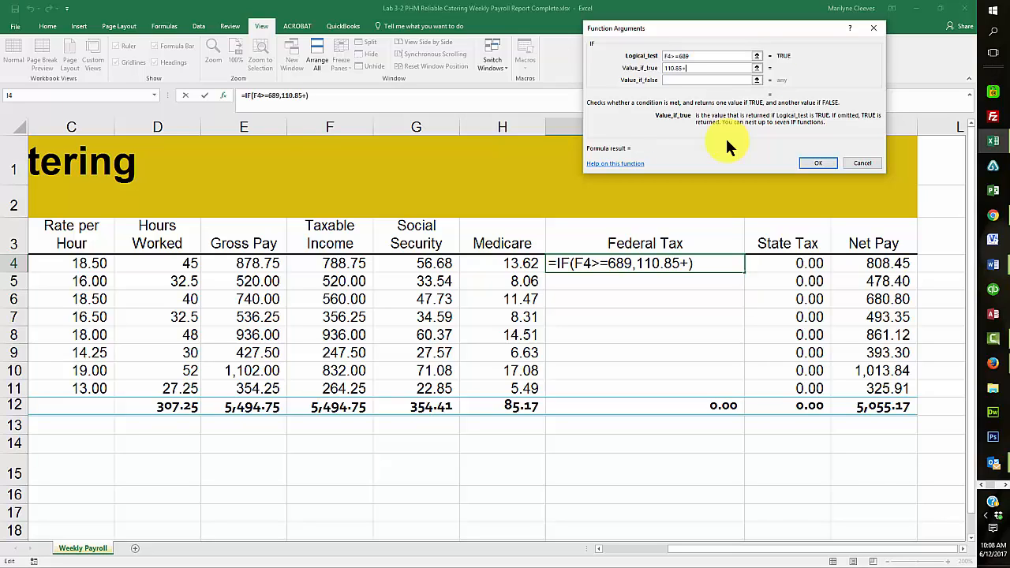
{"action": "type", "text": "("}
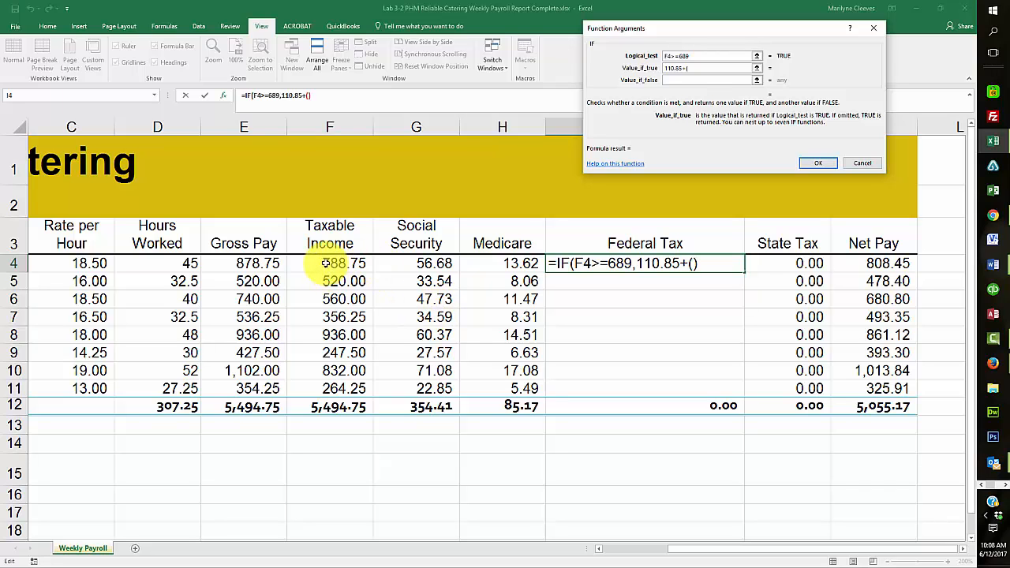
{"action": "scroll", "coordinate": [142, 474], "scroll_direction": "down", "scroll_amount": 2}
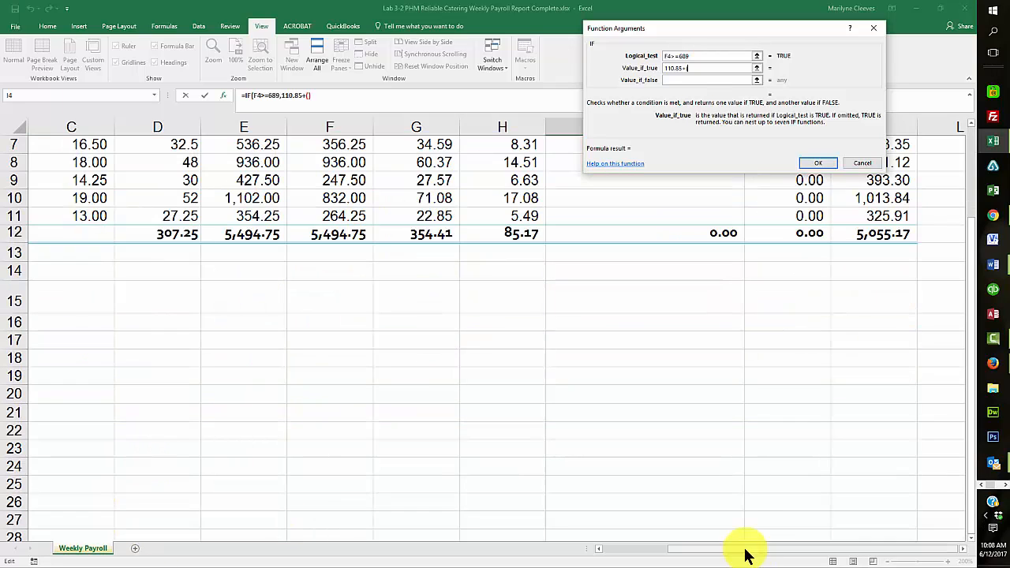
{"action": "left_click_drag", "start_coordinate": [691, 552], "coordinate": [582, 552]}
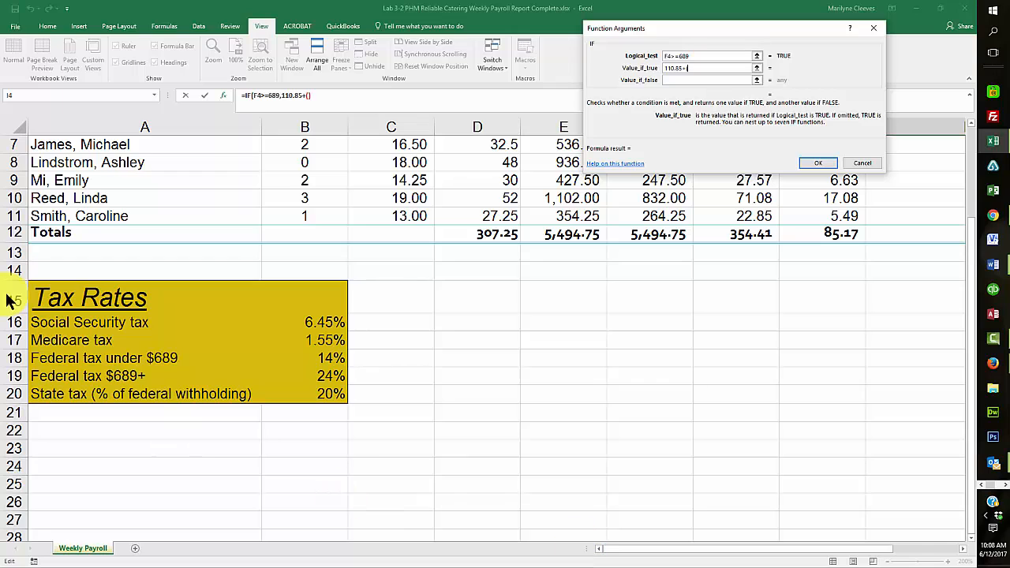
{"action": "left_click", "coordinate": [321, 375]}
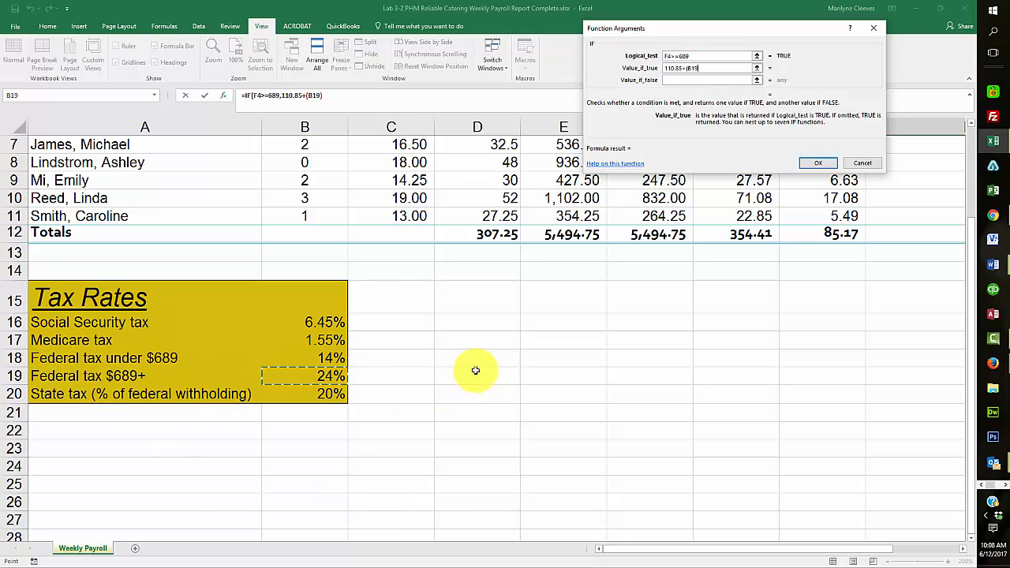
{"action": "key", "text": "F4"}
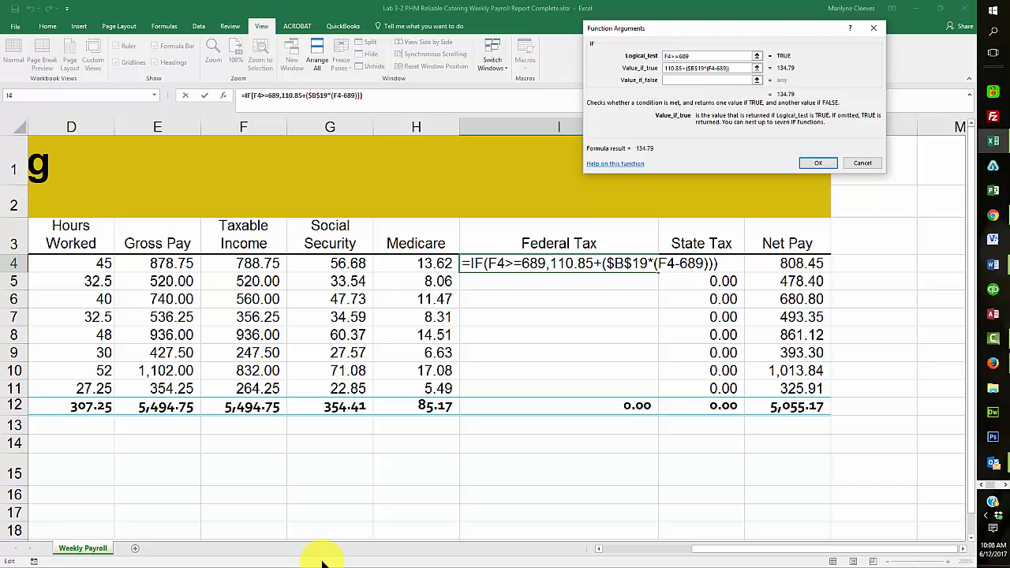
Step: Set the IF function's value if false to F4*$B$18, using an absolute reference for the under-$689 rate, and enter the formula in I4
{"action": "left_click", "coordinate": [674, 78]}
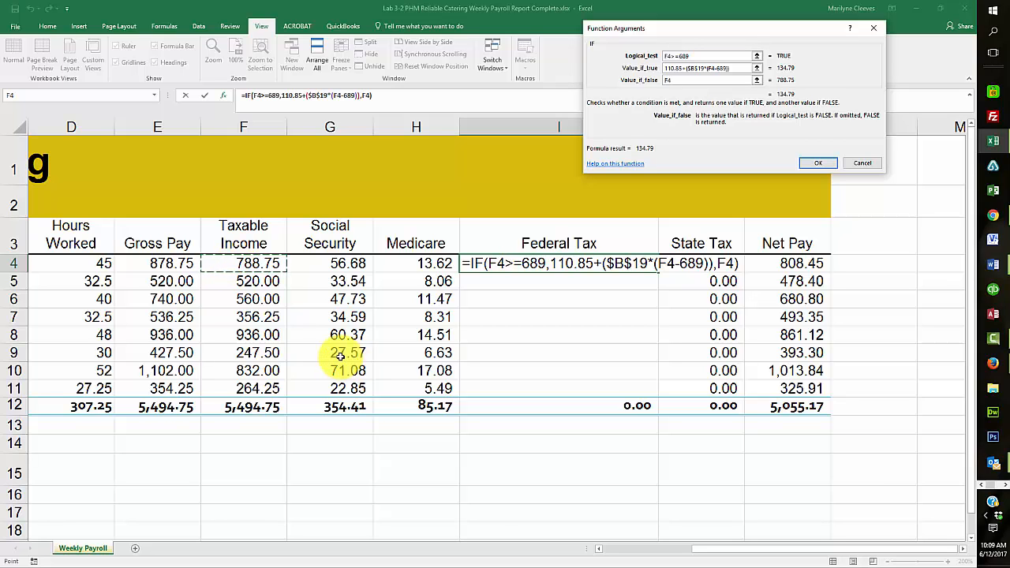
{"action": "type", "text": "*"}
{"action": "left_click_drag", "start_coordinate": [714, 547], "coordinate": [567, 544]}
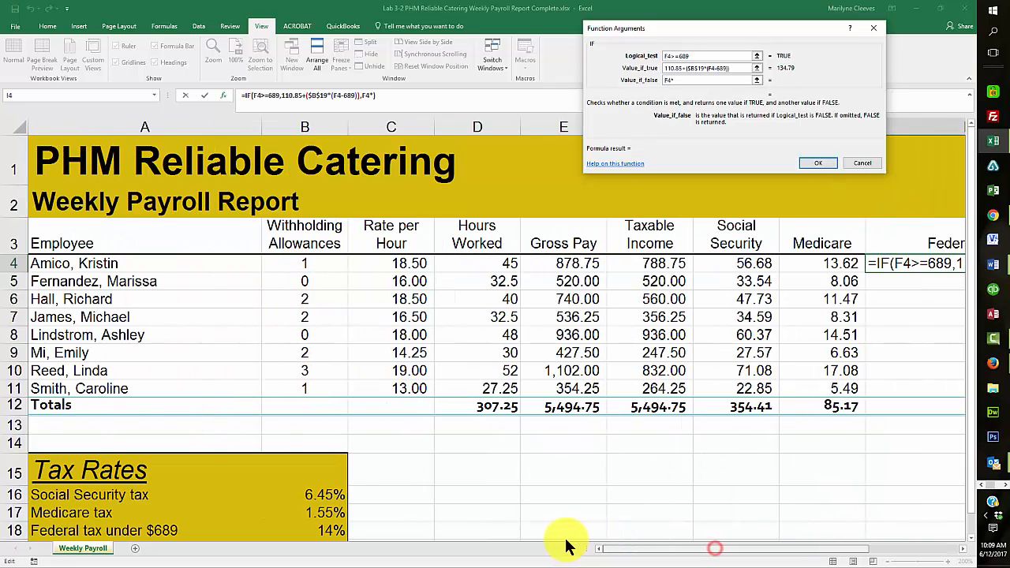
{"action": "scroll", "coordinate": [309, 421], "scroll_direction": "down", "scroll_amount": 2}
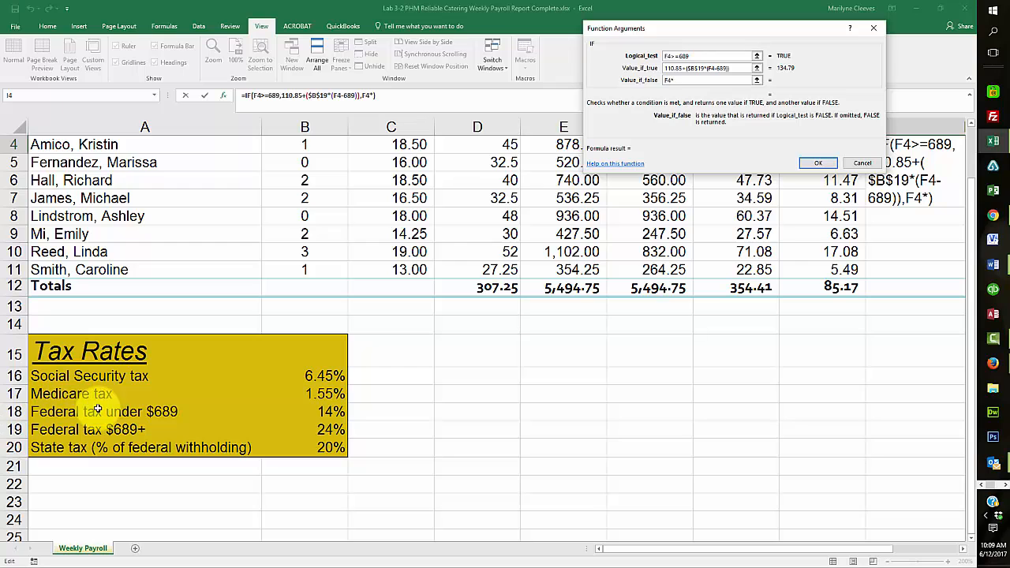
{"action": "left_click", "coordinate": [324, 411]}
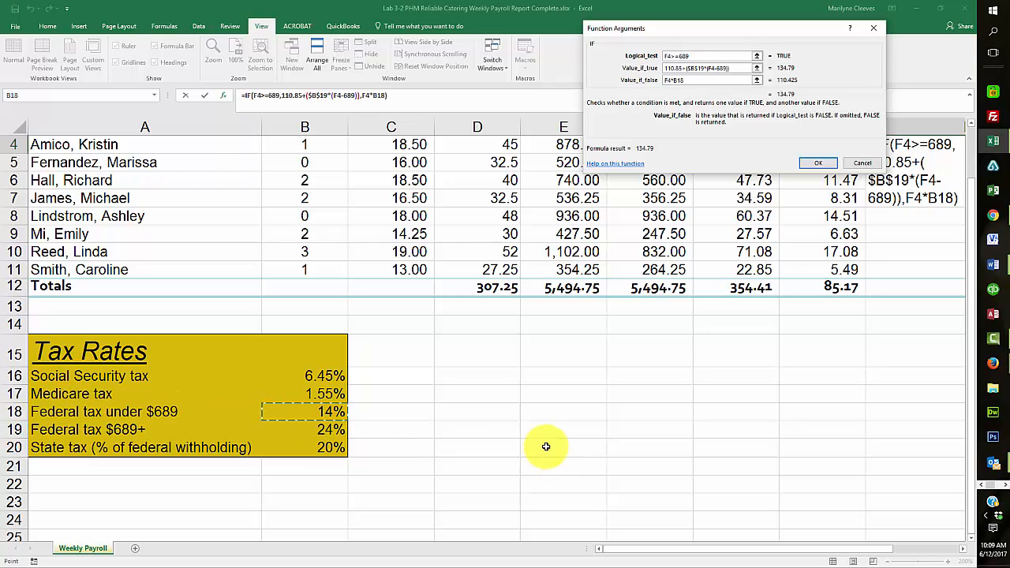
{"action": "key", "text": "F4"}
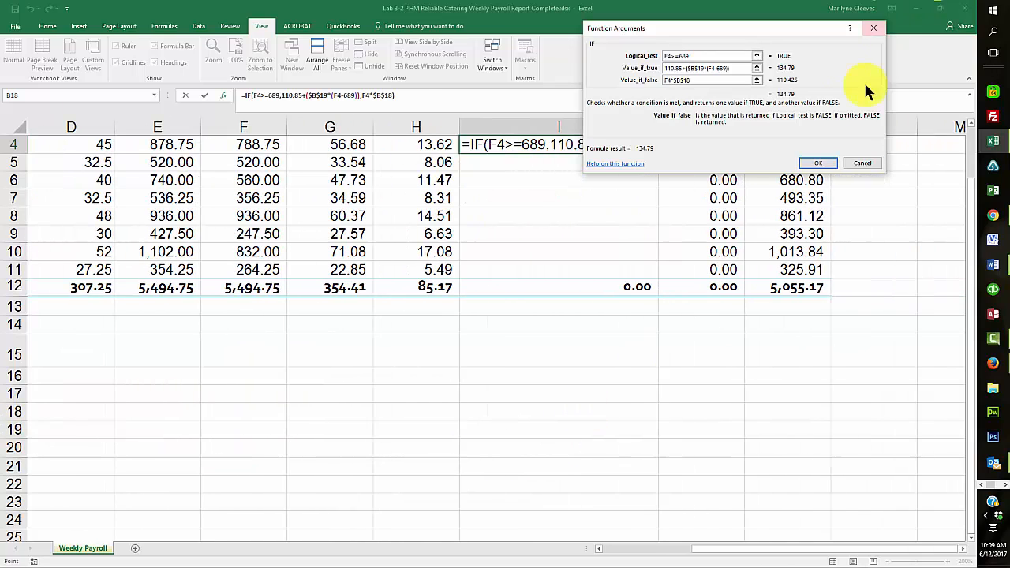
{"action": "left_click", "coordinate": [818, 163]}
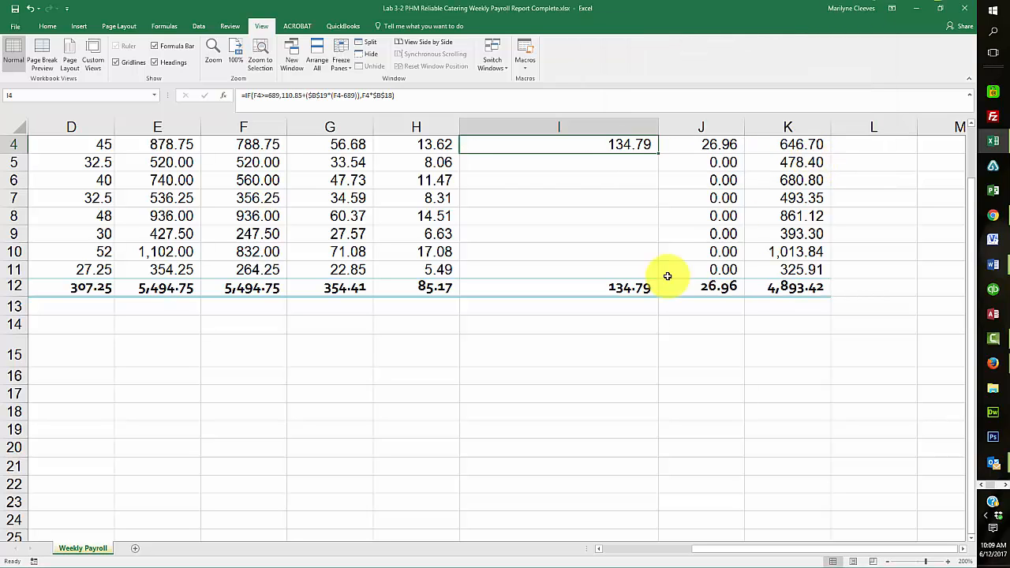
Step: Copy the Federal Tax formula from I4 down through I11 and narrow column I to fit its values
{"action": "scroll", "coordinate": [638, 195], "scroll_direction": "up", "scroll_amount": 1}
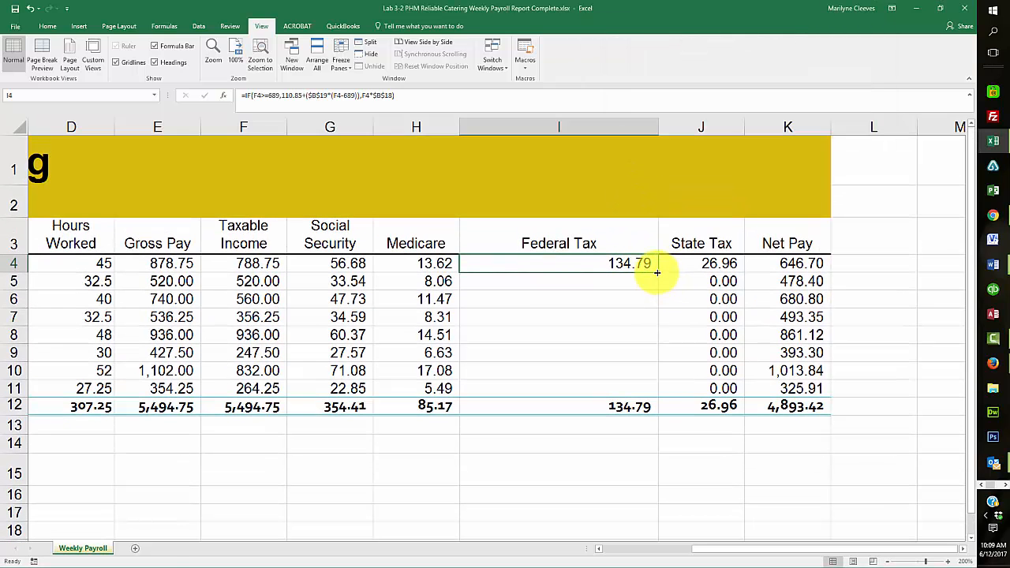
{"action": "left_click_drag", "start_coordinate": [656, 272], "coordinate": [642, 388]}
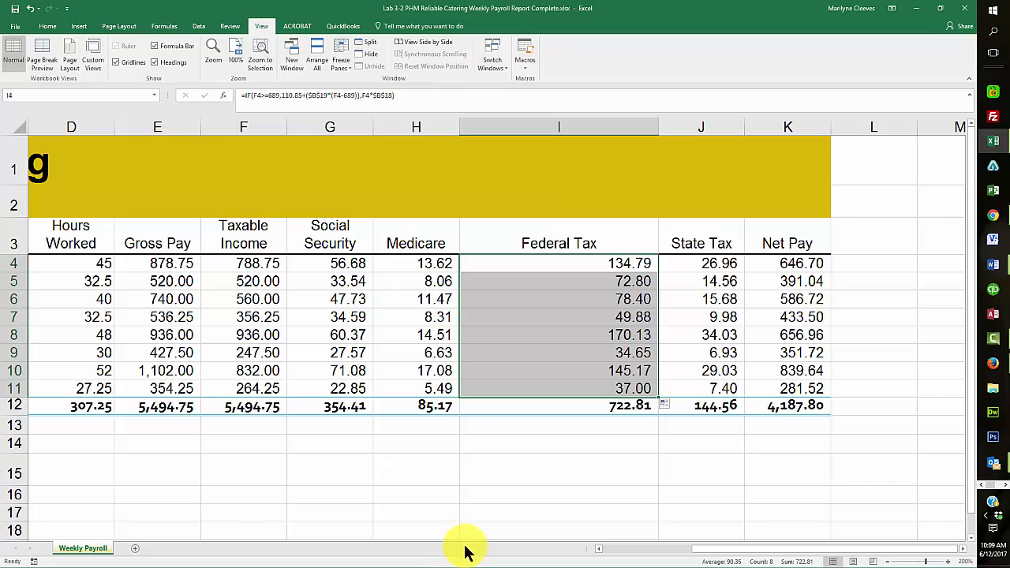
{"action": "left_click", "coordinate": [601, 483]}
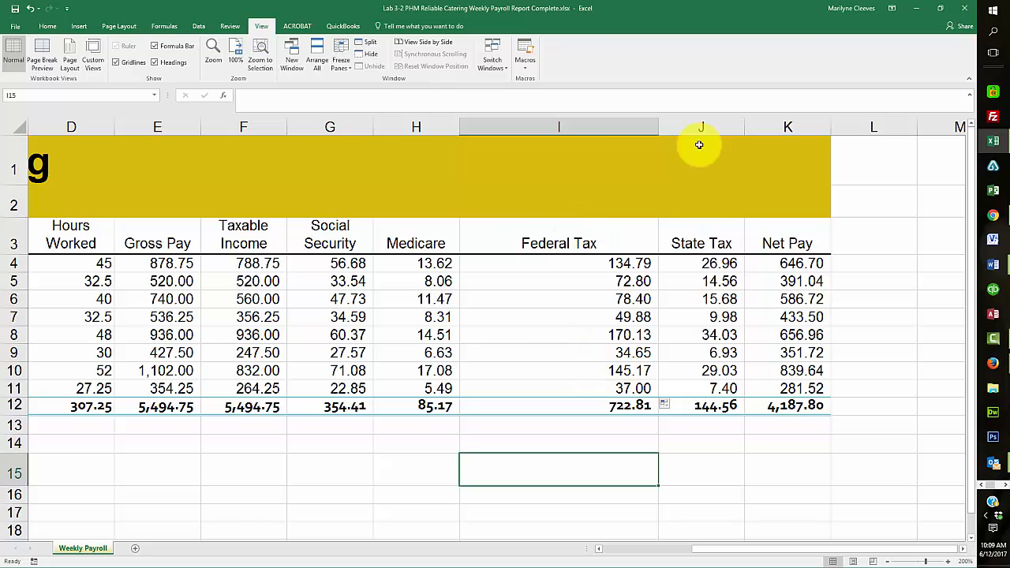
{"action": "left_click_drag", "start_coordinate": [658, 127], "coordinate": [577, 143]}
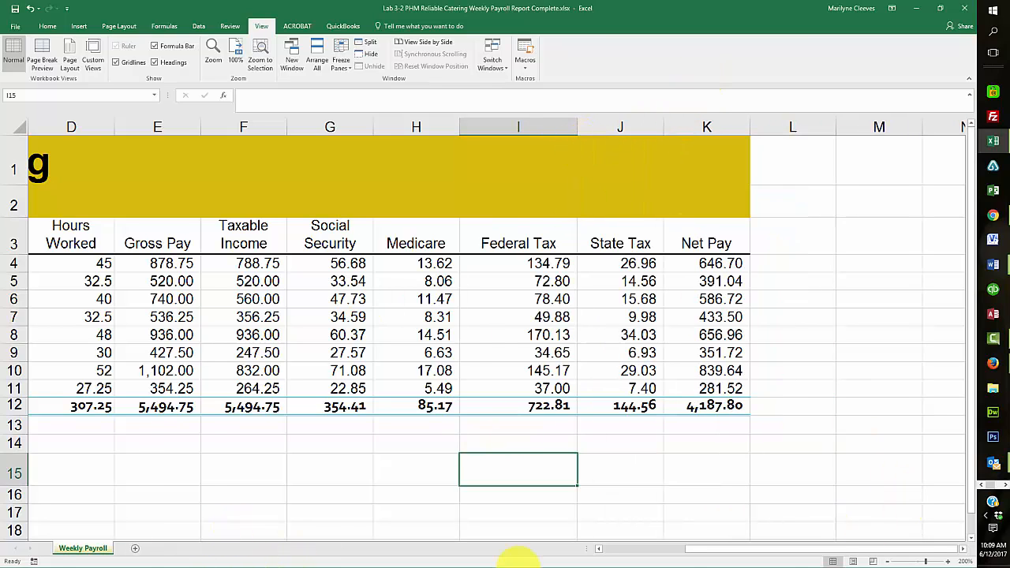
Step: Display the sheet's formulas and widen the Gross Pay column E enough to show its full IF formulas
{"action": "left_click_drag", "start_coordinate": [773, 545], "coordinate": [732, 541]}
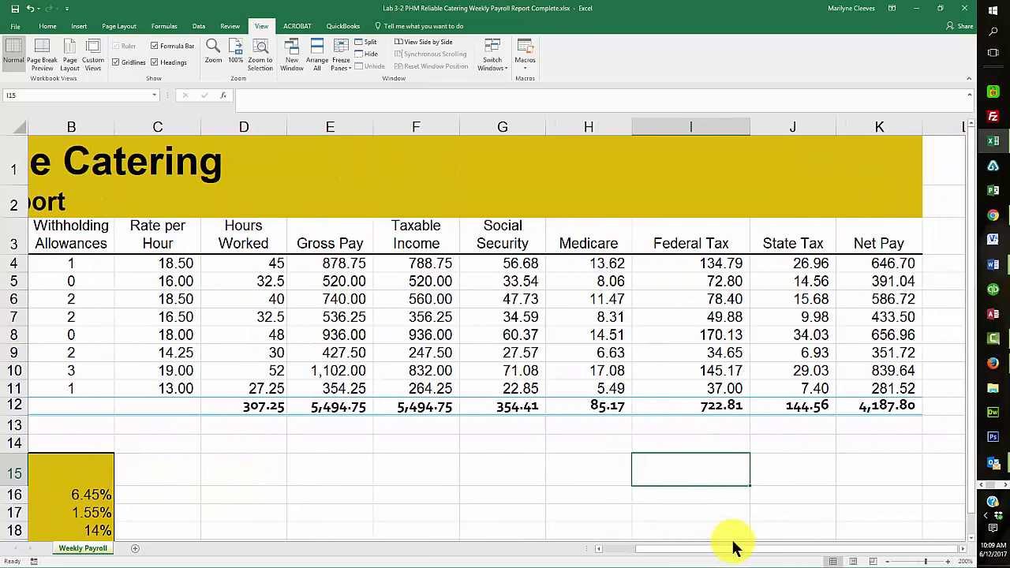
{"action": "key", "text": "ctrl+grave"}
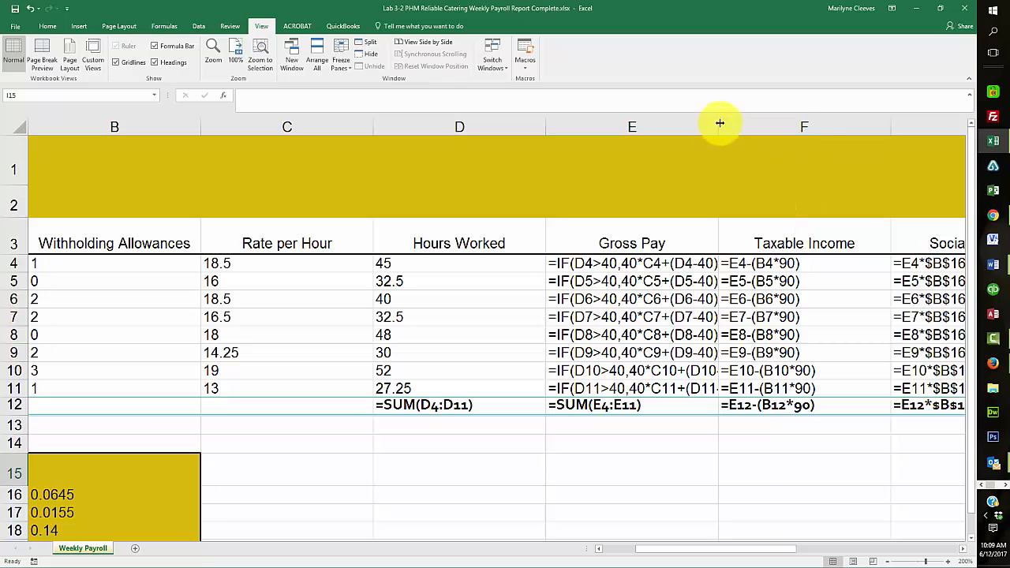
{"action": "left_click_drag", "start_coordinate": [718, 127], "coordinate": [770, 128]}
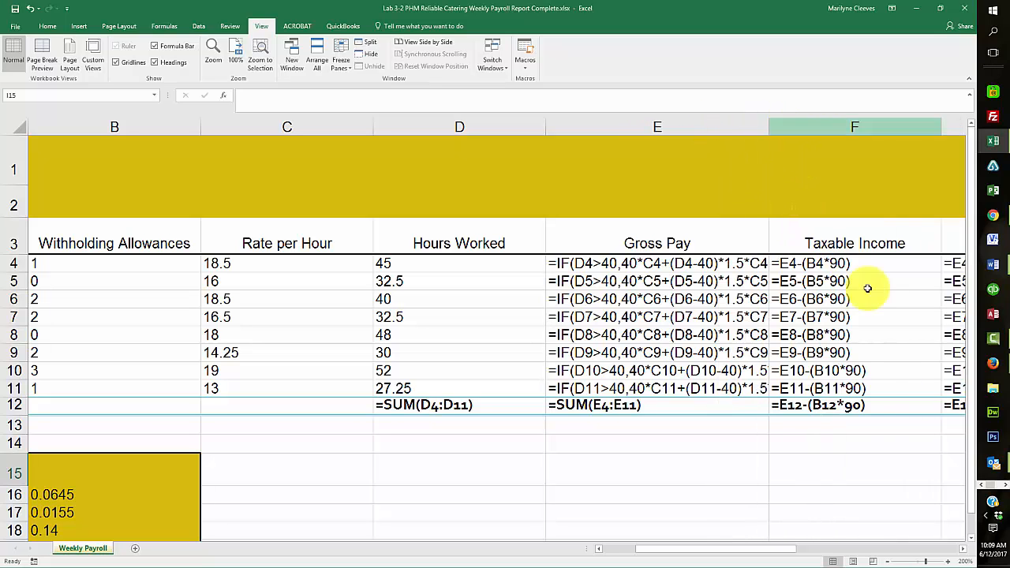
{"action": "left_click_drag", "start_coordinate": [712, 552], "coordinate": [782, 556]}
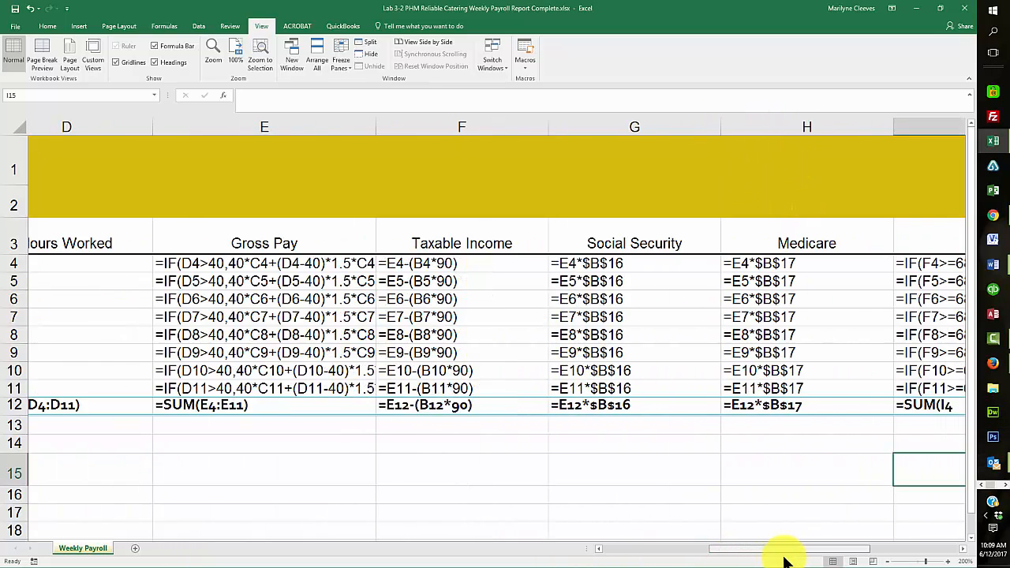
{"action": "left_click_drag", "start_coordinate": [428, 131], "coordinate": [567, 137]}
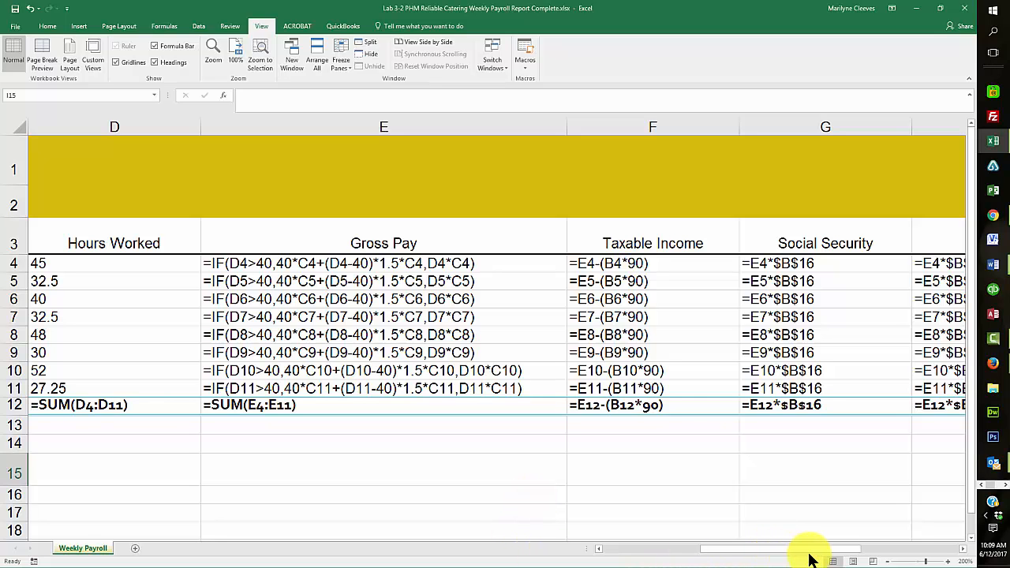
Step: Review the Gross Pay through Medicare formulas and switch the sheet back to displaying values
{"action": "left_click_drag", "start_coordinate": [812, 555], "coordinate": [844, 550]}
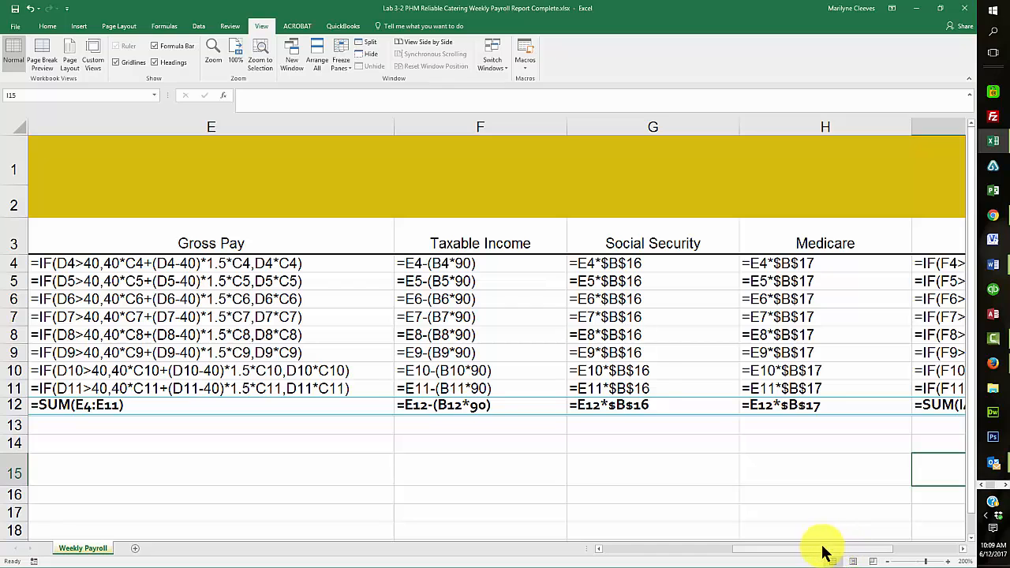
{"action": "left_click", "coordinate": [598, 549]}
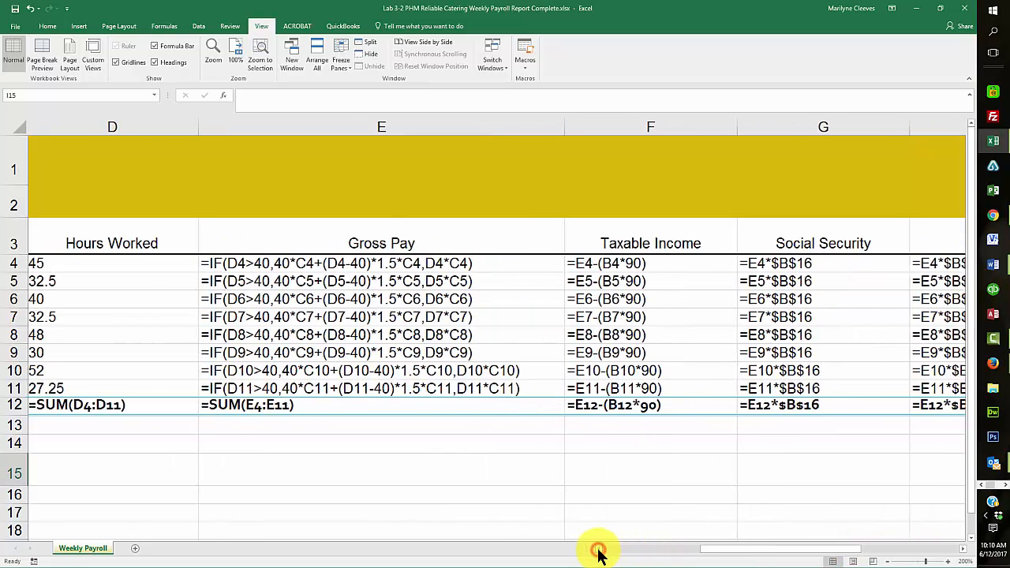
{"action": "left_click", "coordinate": [740, 477]}
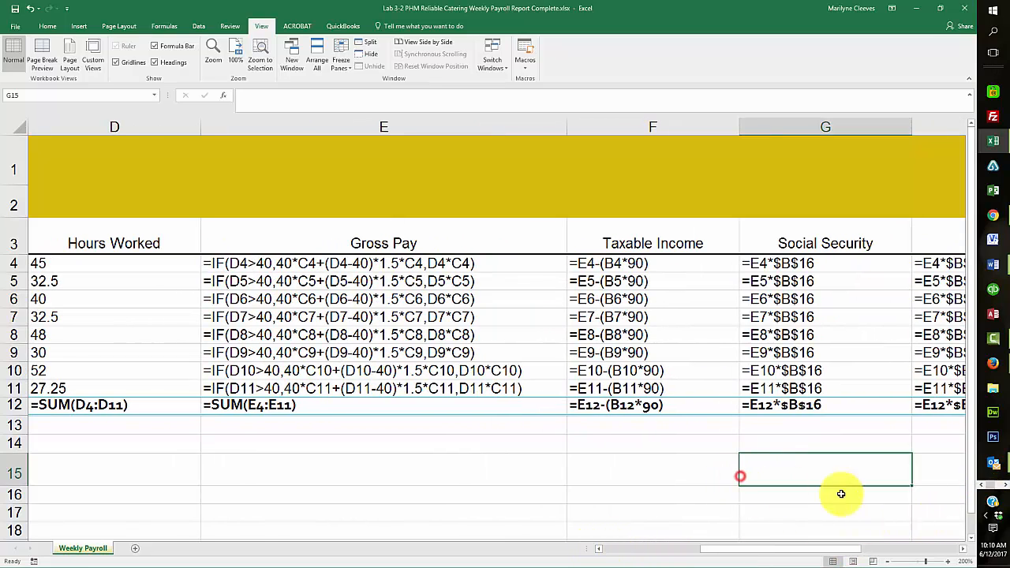
{"action": "key", "text": "ctrl+grave"}
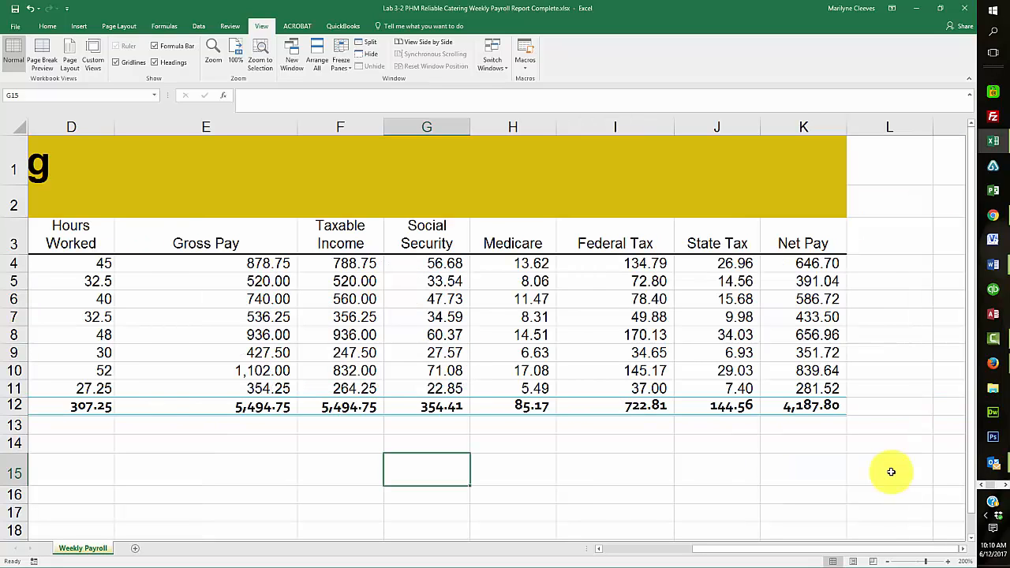